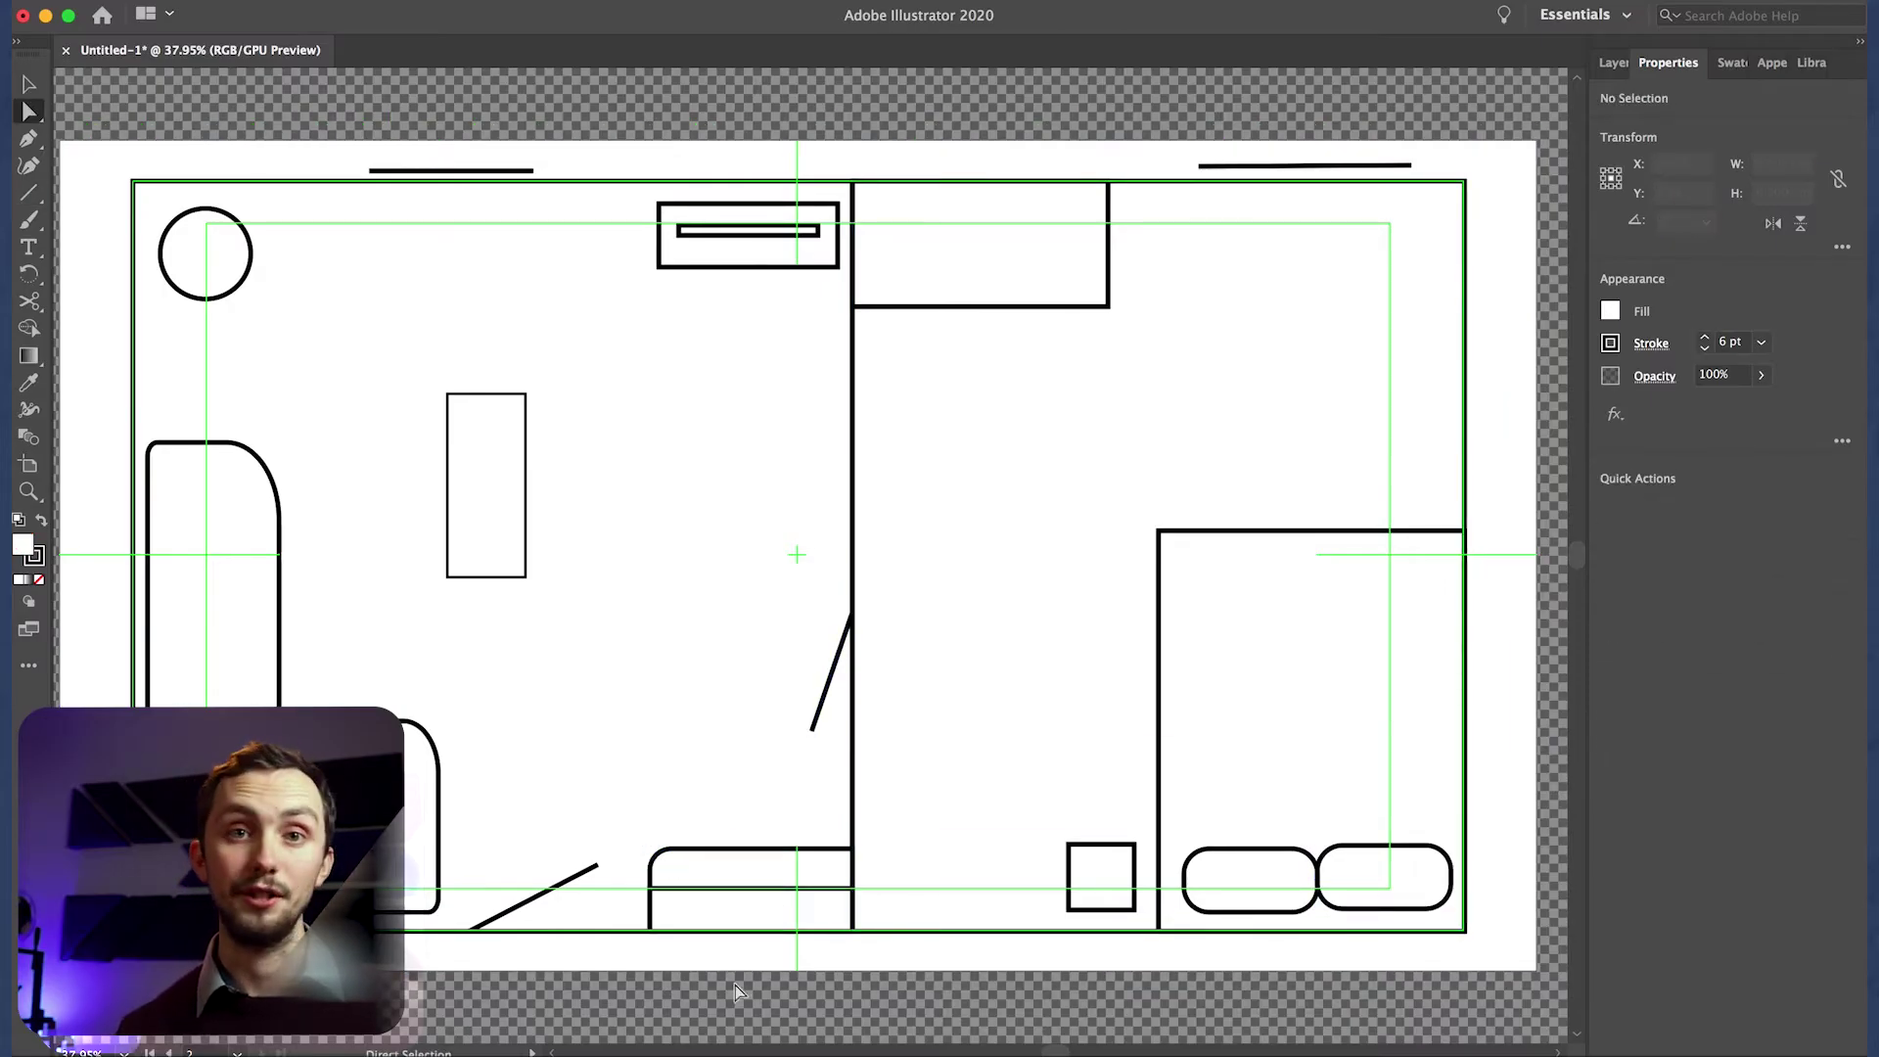
Draw two short door lines below the wardrobe in the right room, the second about 138 px long, and set its rotation to 180°.
{"action": "key", "text": "backslash"}
{"action": "left_click_drag", "start_coordinate": [860, 317], "coordinate": [1106, 316]}
{"action": "scroll", "coordinate": [1107, 316], "scroll_direction": "up", "scroll_amount": 3}
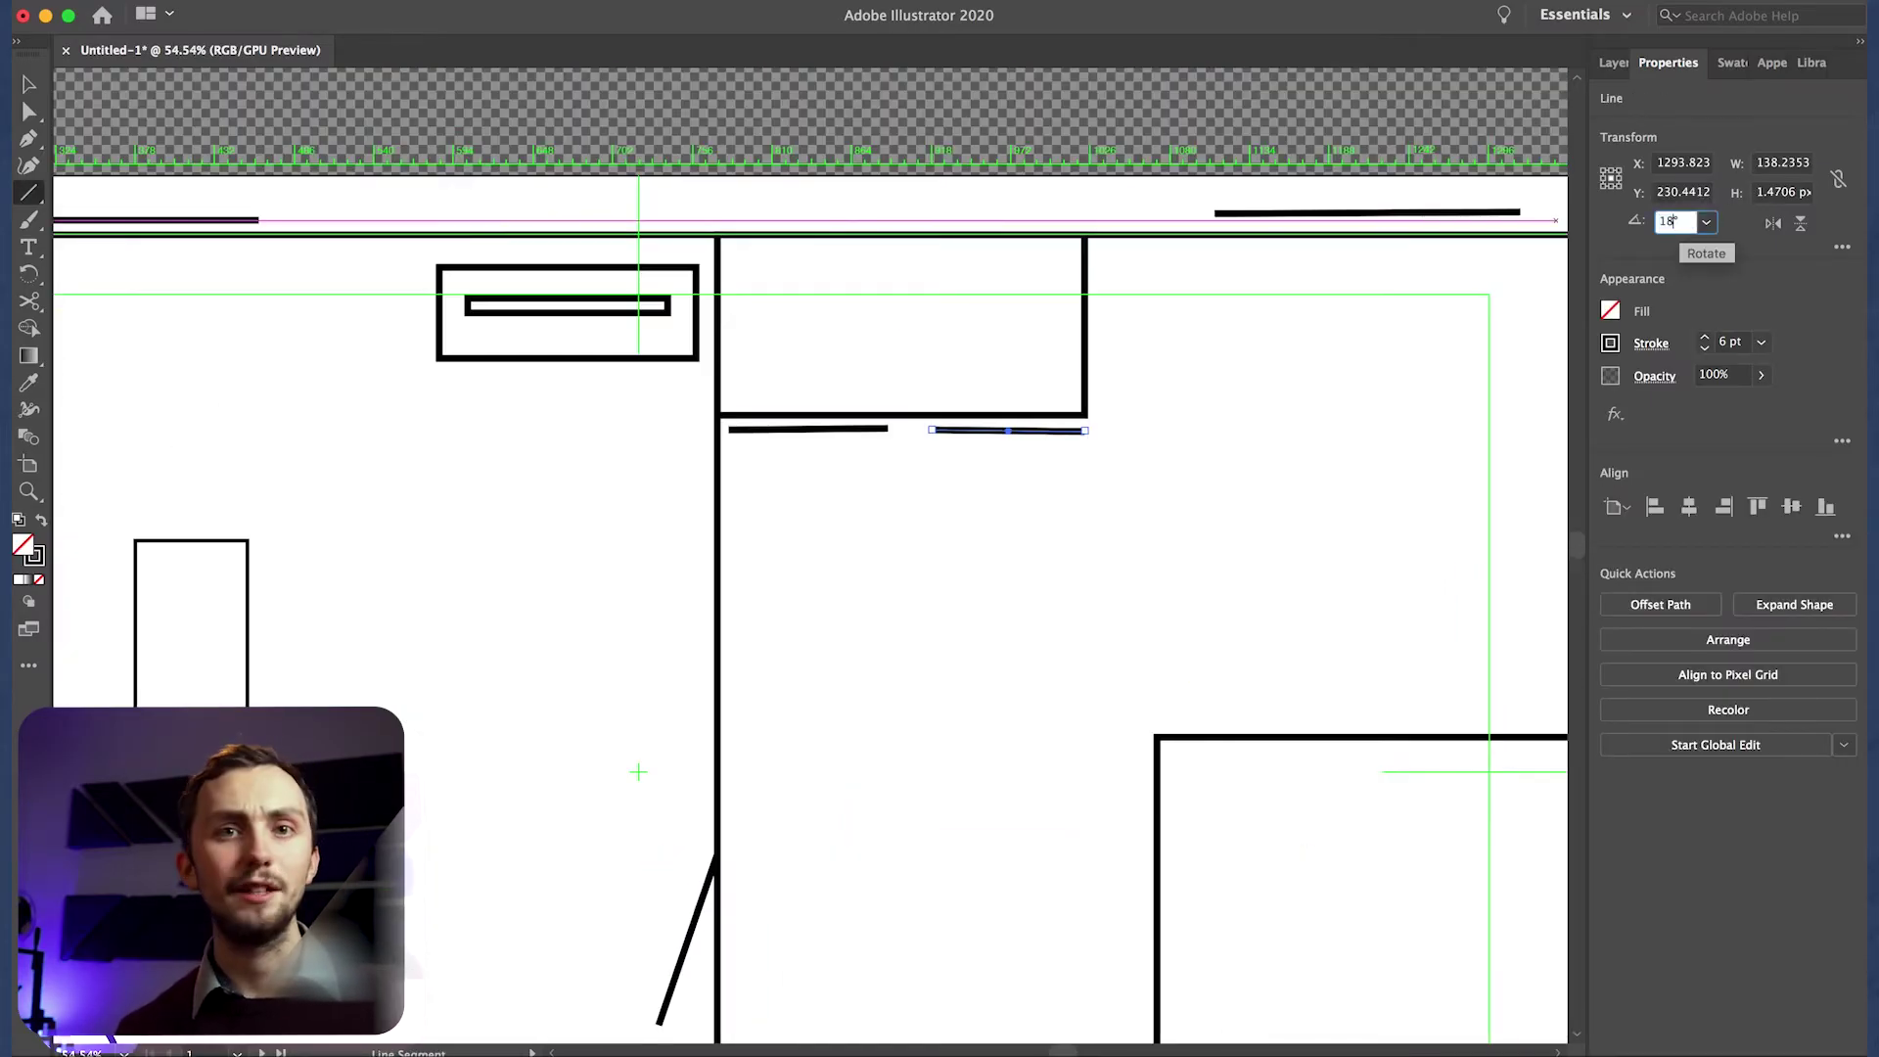
{"action": "left_click", "coordinate": [1664, 223]}
{"action": "type", "text": "180"}
{"action": "key", "text": "Return"}
Delete the left wardrobe door line and put a pasted copy of the other door line in its place.
{"action": "key", "text": "v"}
{"action": "left_click", "coordinate": [805, 427]}
{"action": "key", "text": "Delete"}
{"action": "key", "text": "super+v"}
{"action": "left_click_drag", "start_coordinate": [812, 554], "coordinate": [814, 429]}
Draw a horizontal line about 83 px long below the TV cabinet and place a copy beside it.
{"action": "scroll", "coordinate": [864, 465], "scroll_direction": "left", "scroll_amount": 5}
{"action": "left_click", "coordinate": [35, 197]}
{"action": "left_click_drag", "start_coordinate": [950, 353], "coordinate": [1041, 353]}
{"action": "key", "text": "super+c"}
{"action": "key", "text": "super+v"}
{"action": "key", "text": "v"}
{"action": "left_click_drag", "start_coordinate": [813, 554], "coordinate": [1126, 355]}
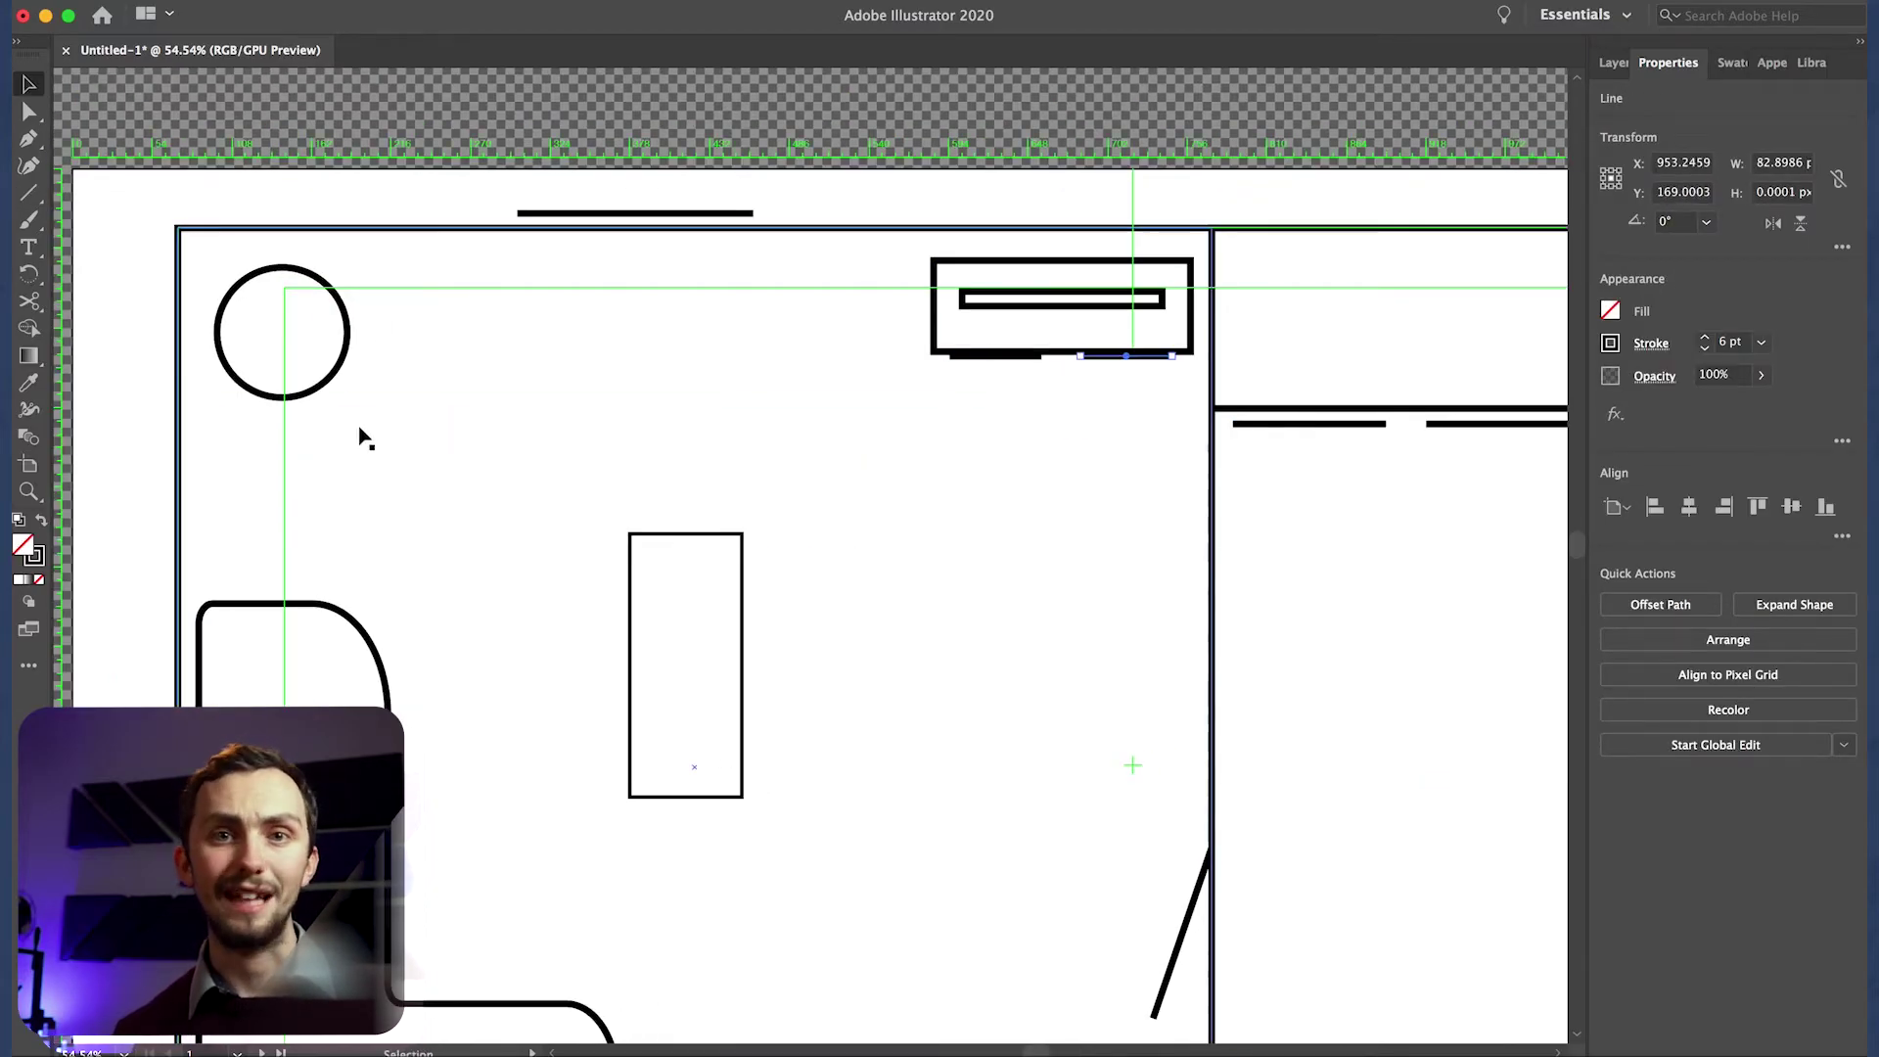
Copy the coffee table rectangle and place a smaller copy inside the original.
{"action": "scroll", "coordinate": [621, 626], "scroll_direction": "down", "scroll_amount": 1}
{"action": "left_click", "coordinate": [621, 626]}
{"action": "key", "text": "super+c"}
{"action": "key", "text": "super+v"}
{"action": "left_click_drag", "start_coordinate": [756, 686], "coordinate": [691, 759]}
{"action": "left_click", "coordinate": [495, 590]}
Draw the backrest and cushion division lines inside the L-shaped sofa.
{"action": "scroll", "coordinate": [495, 591], "scroll_direction": "down", "scroll_amount": 5}
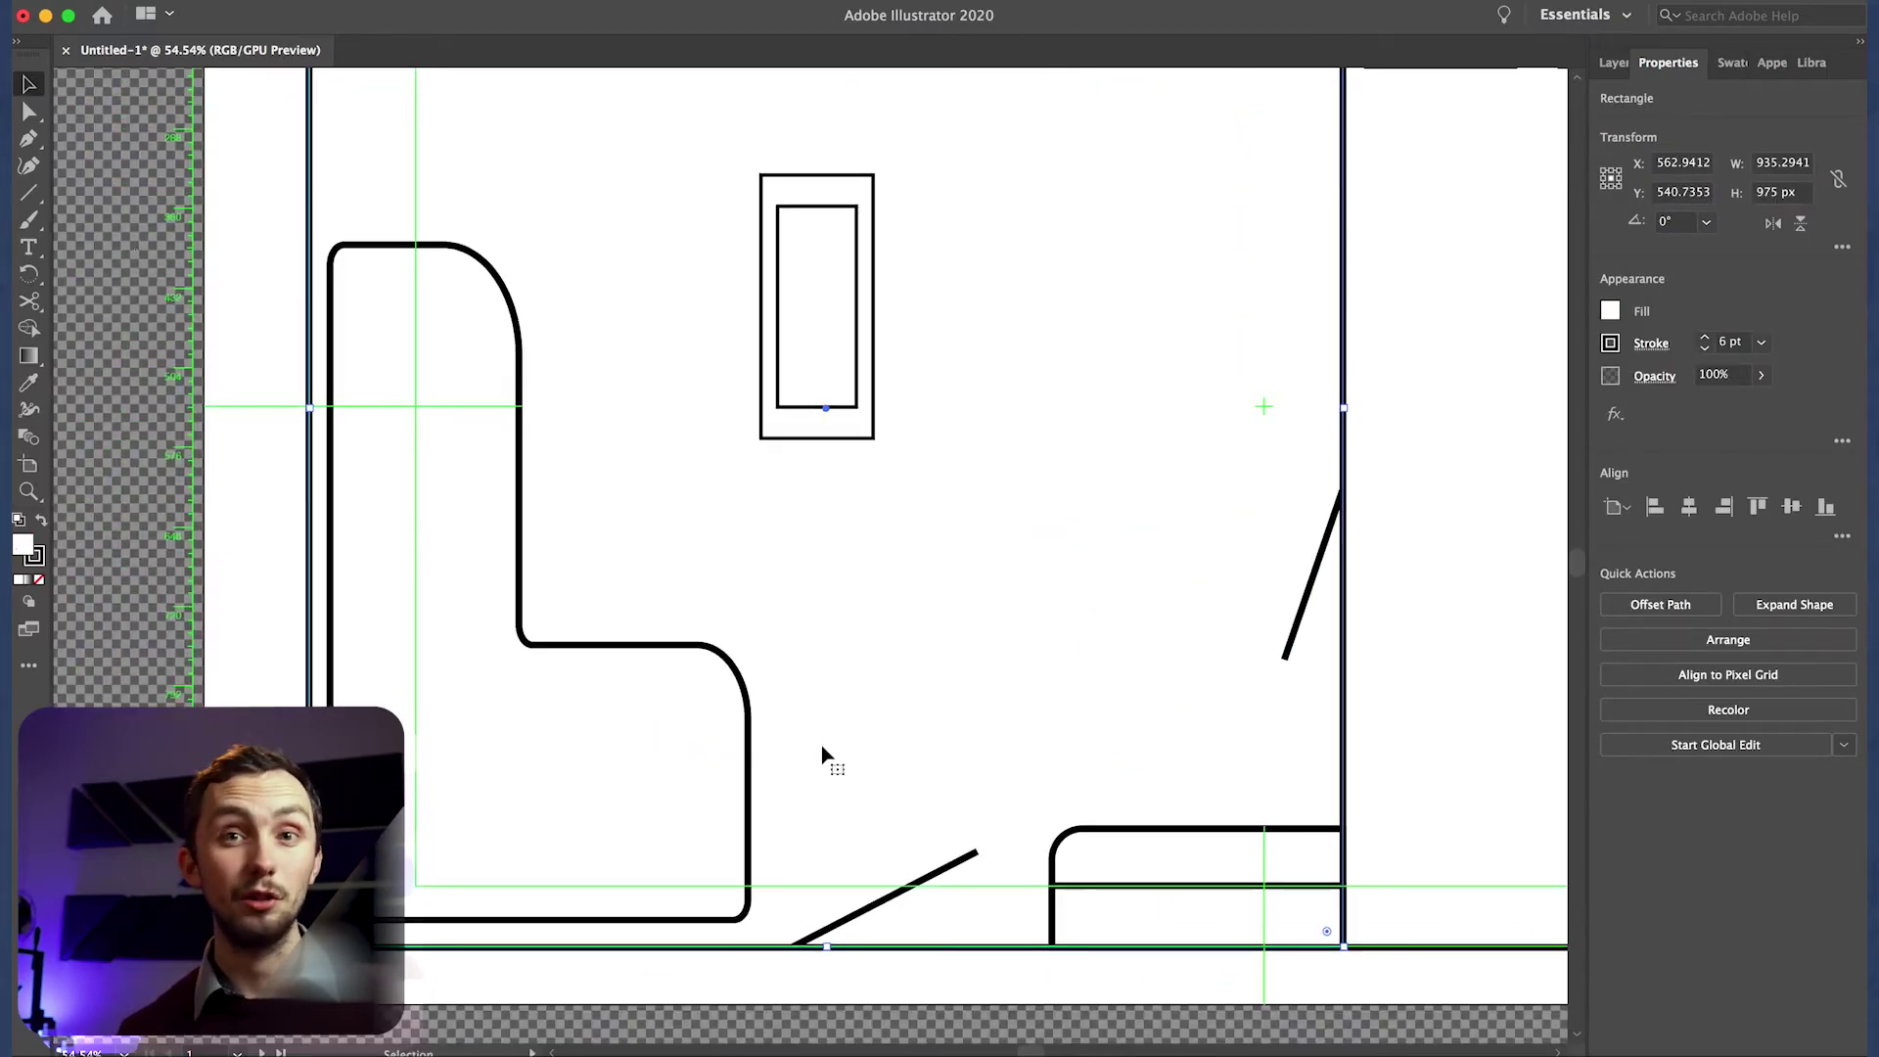
{"action": "left_click", "coordinate": [35, 192]}
{"action": "mouse_move", "coordinate": [355, 245]}
{"action": "left_mouse_down"}
{"action": "mouse_move", "coordinate": [355, 918]}
{"action": "mouse_move", "coordinate": [356, 885]}
{"action": "left_mouse_up"}
{"action": "left_click_drag", "start_coordinate": [748, 885], "coordinate": [355, 886]}
{"action": "left_click_drag", "start_coordinate": [532, 644], "coordinate": [534, 886]}
{"action": "left_click_drag", "start_coordinate": [519, 625], "coordinate": [355, 624]}
{"action": "left_click_drag", "start_coordinate": [519, 437], "coordinate": [355, 437]}
Draw a short horizontal line along the upper edge of the bedside table.
{"action": "scroll", "coordinate": [355, 437], "scroll_direction": "up", "scroll_amount": 1}
{"action": "scroll", "coordinate": [754, 453], "scroll_direction": "down", "scroll_amount": 4}
{"action": "scroll", "coordinate": [1152, 710], "scroll_direction": "up", "scroll_amount": 8}
{"action": "left_click_drag", "start_coordinate": [998, 797], "coordinate": [1111, 798]}
Draw a line about 398 px long across the foot of the bed and place a copy at the bed's head end.
{"action": "scroll", "coordinate": [775, 704], "scroll_direction": "down", "scroll_amount": 8}
{"action": "left_click_drag", "start_coordinate": [943, 430], "coordinate": [1253, 430]}
{"action": "key", "text": "super+c"}
{"action": "key", "text": "super+v"}
{"action": "key", "text": "v"}
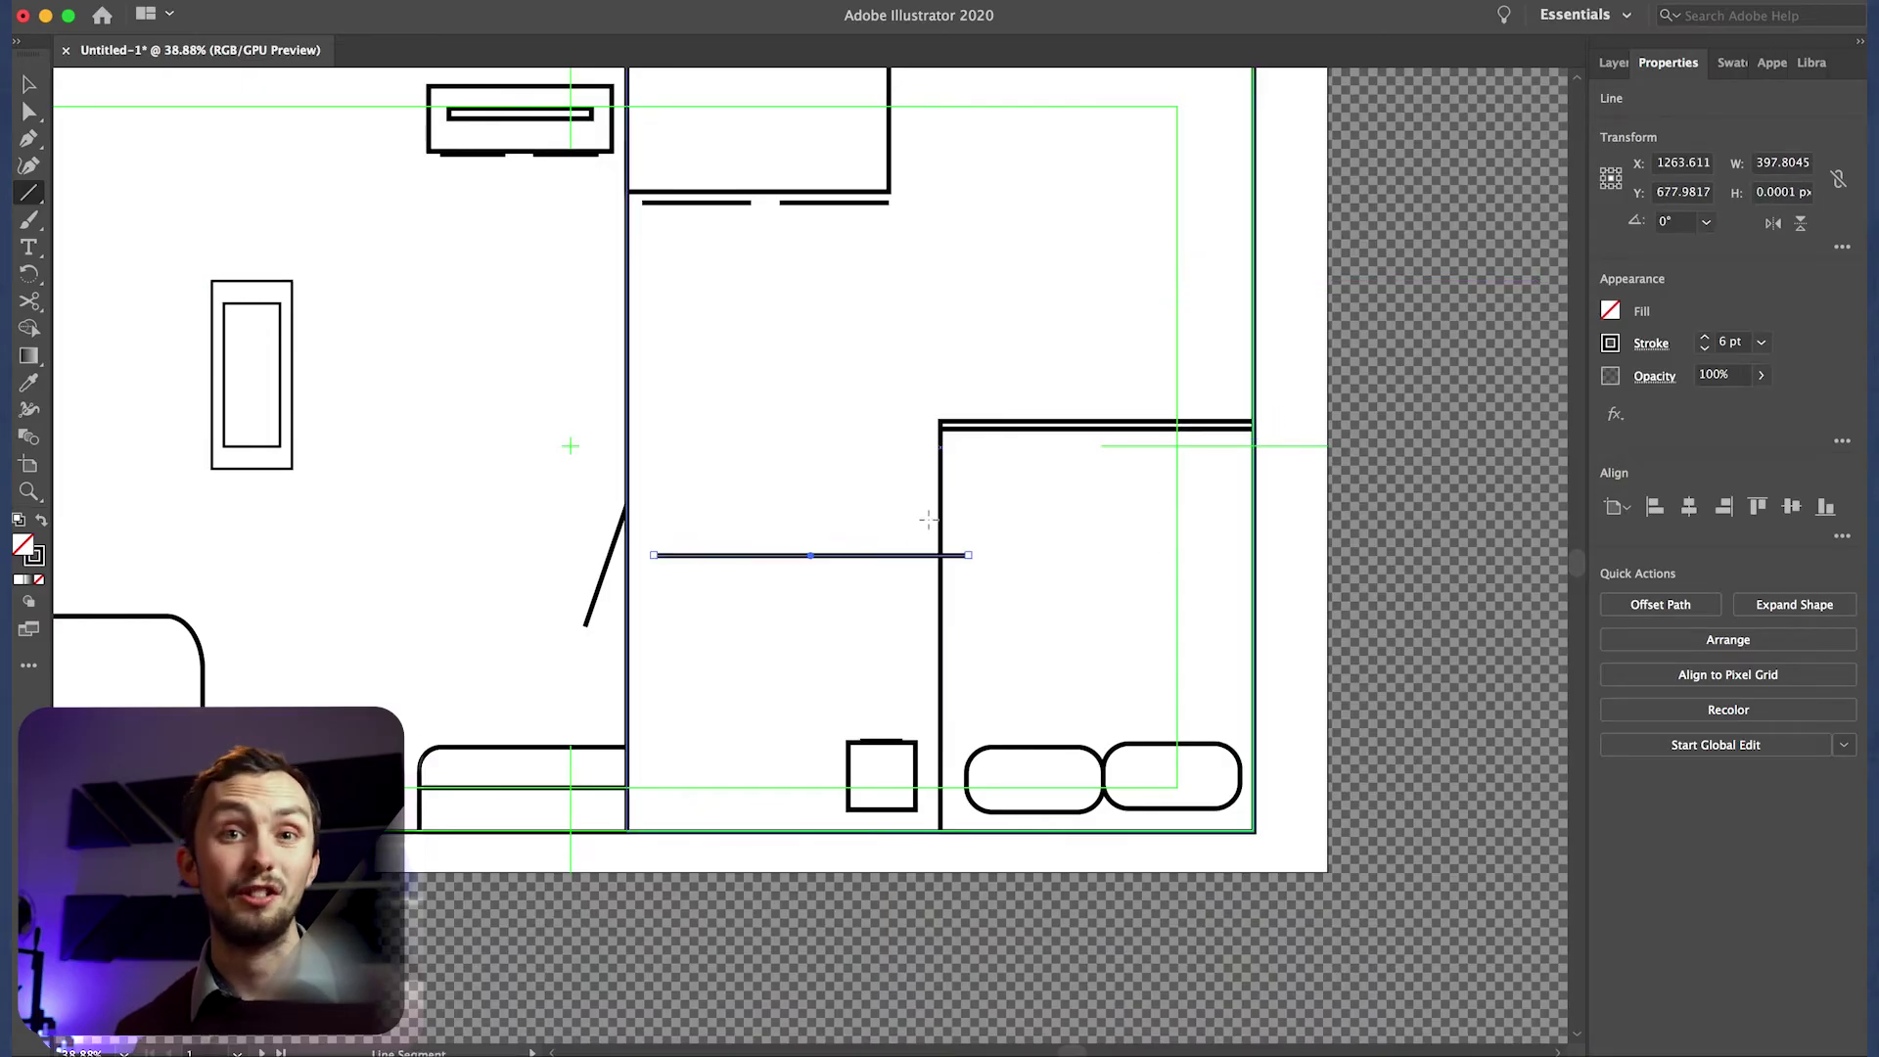
{"action": "left_click_drag", "start_coordinate": [872, 554], "coordinate": [1156, 825]}
{"action": "left_click", "coordinate": [1532, 777]}
Draw a circle about 56 px in diameter centred in the bedside table.
{"action": "scroll", "coordinate": [1246, 620], "scroll_direction": "left", "scroll_amount": 3}
{"action": "scroll", "coordinate": [1047, 373], "scroll_direction": "down", "scroll_amount": 2}
{"action": "scroll", "coordinate": [386, 327], "scroll_direction": "right", "scroll_amount": 2}
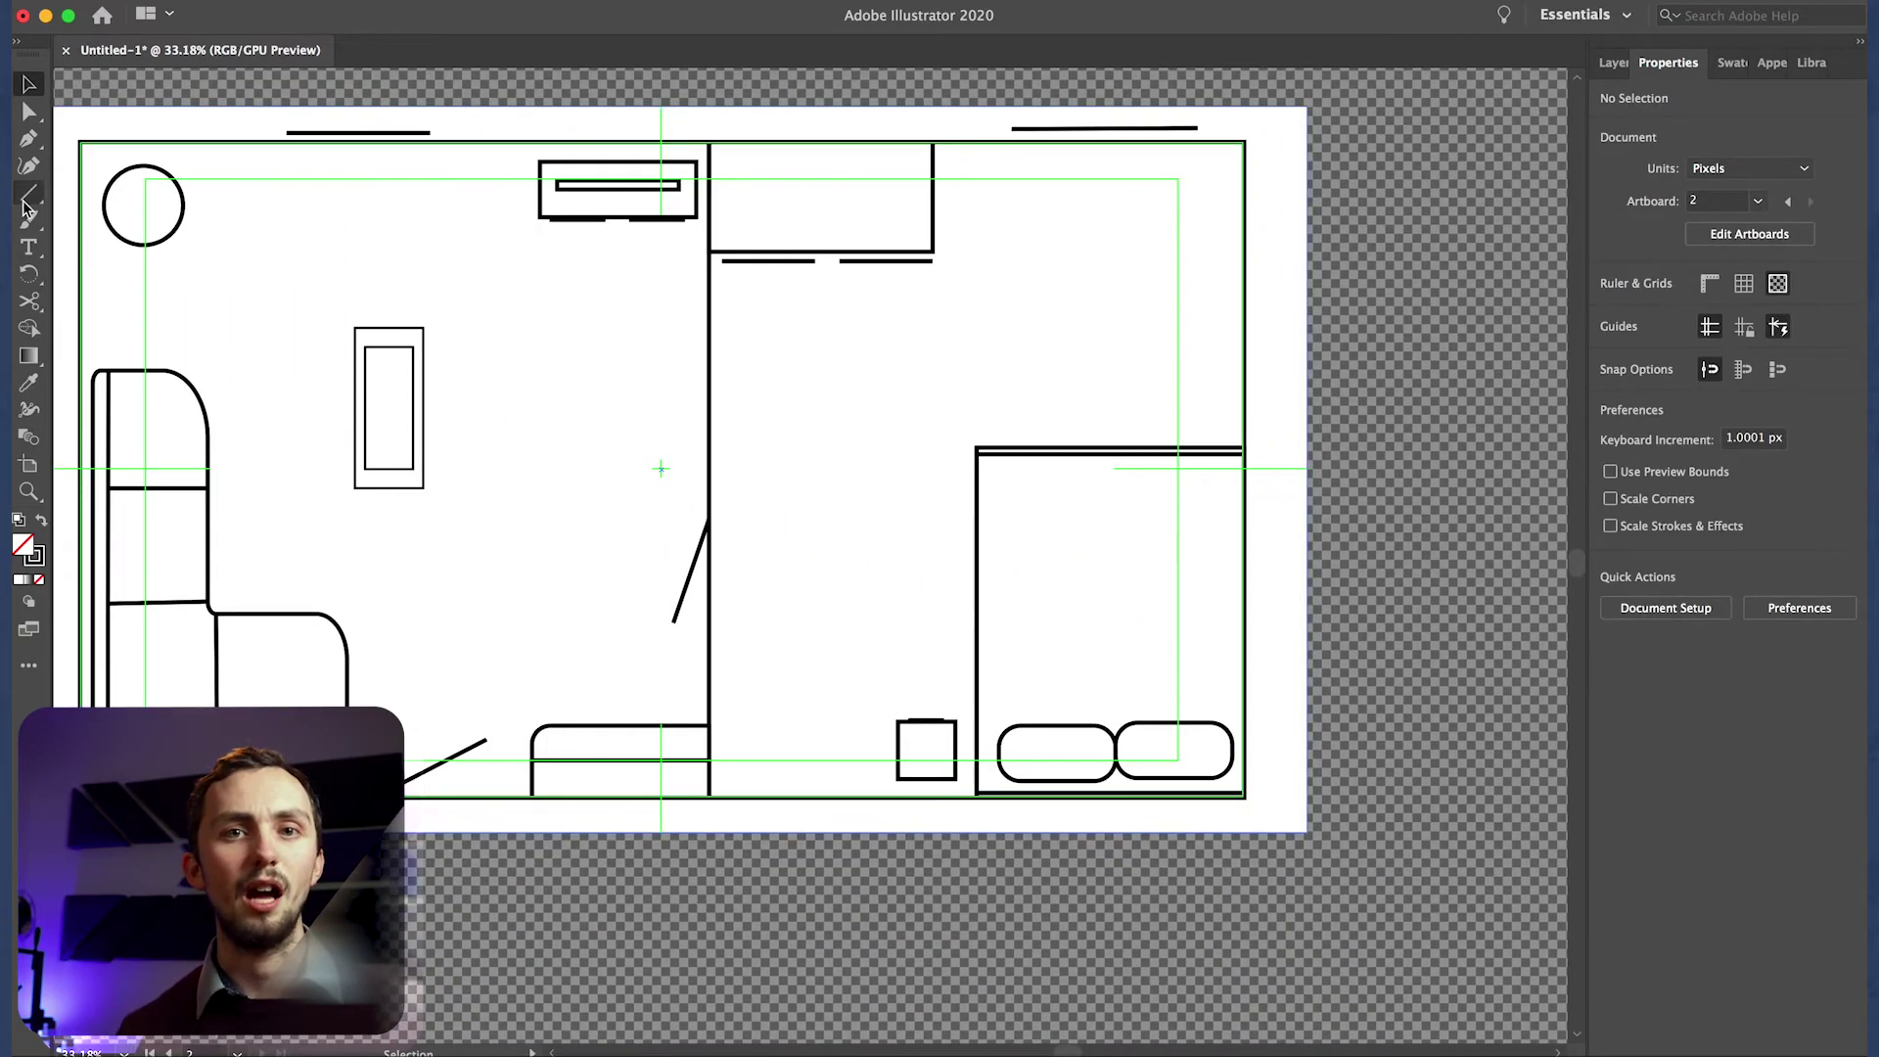
{"action": "left_click_drag", "start_coordinate": [29, 192], "coordinate": [107, 222]}
{"action": "left_click_drag", "start_coordinate": [926, 750], "coordinate": [965, 789]}
{"action": "left_click_drag", "start_coordinate": [945, 769], "coordinate": [926, 753]}
{"action": "scroll", "coordinate": [954, 759], "scroll_direction": "left", "scroll_amount": 3}
Move the two window lines down onto the upper outer wall.
{"action": "key", "text": "v"}
{"action": "left_click", "coordinate": [604, 172]}
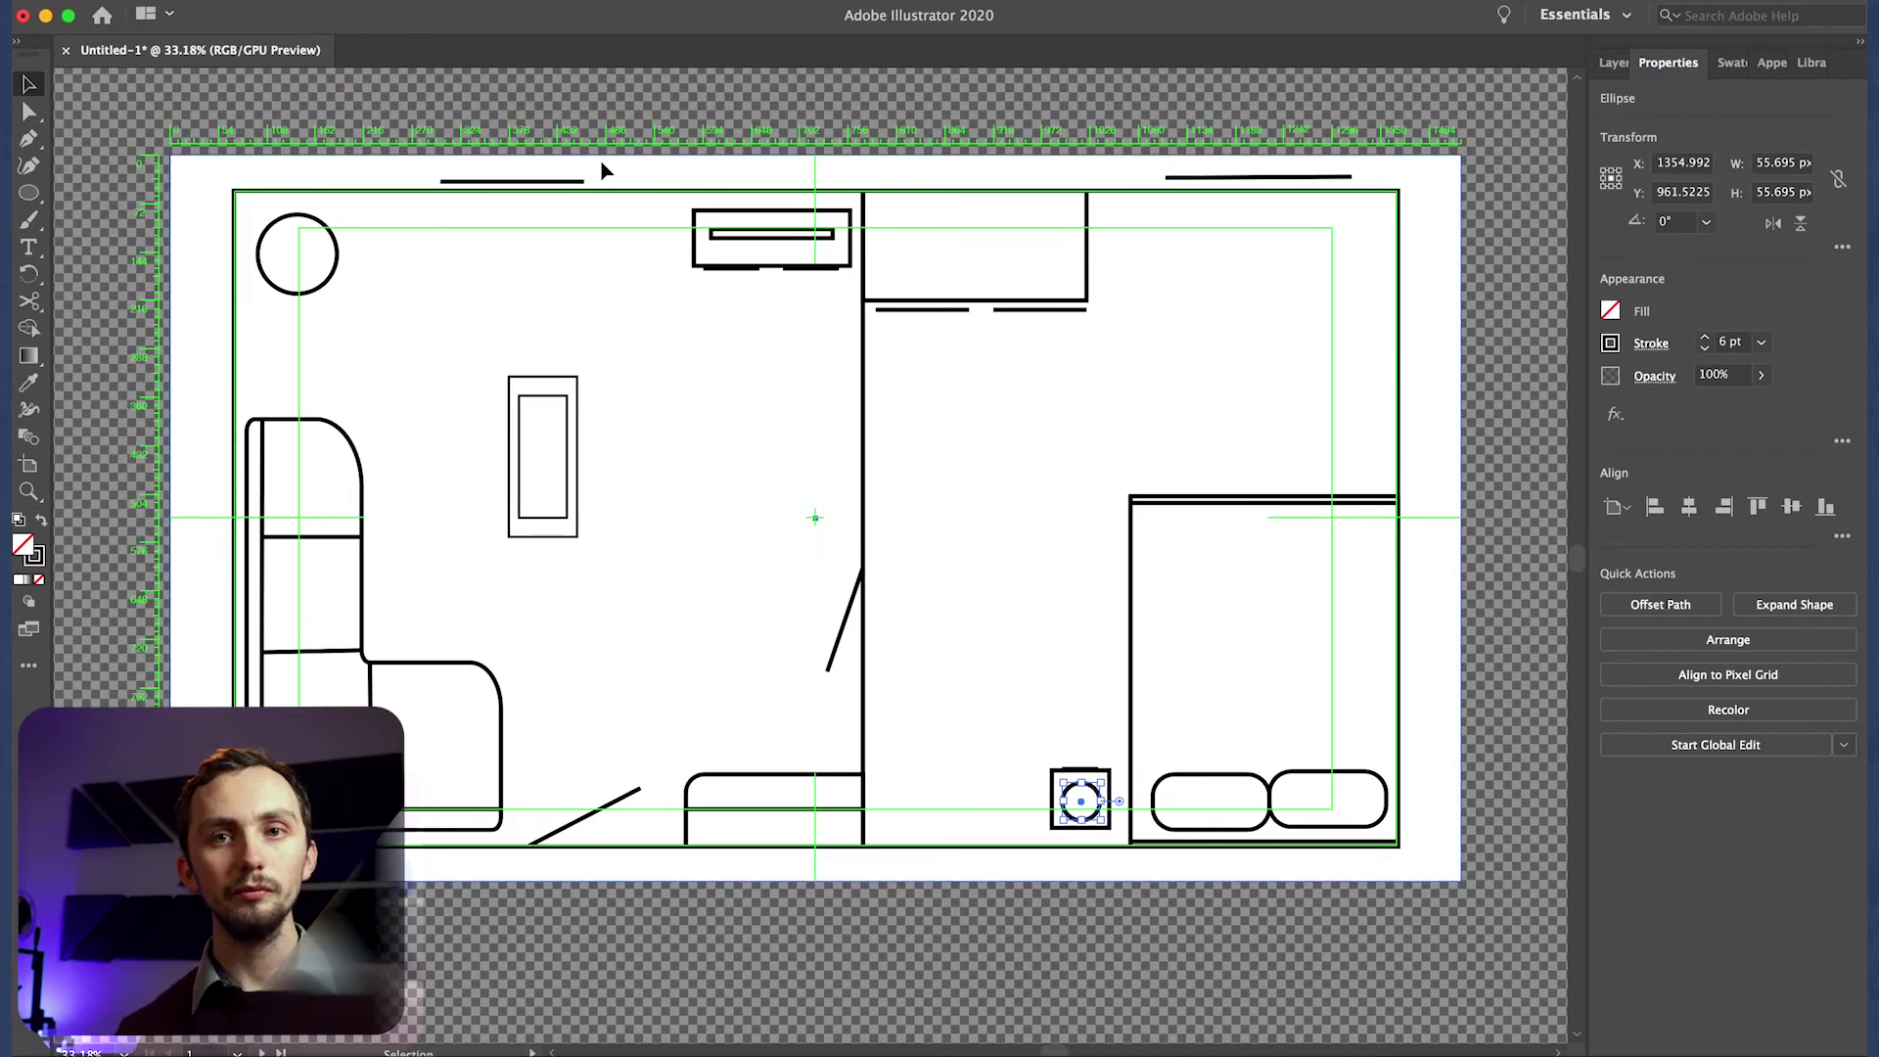
{"action": "key", "text": "Delete"}
{"action": "left_click_drag", "start_coordinate": [1203, 177], "coordinate": [1203, 198]}
{"action": "left_click_drag", "start_coordinate": [573, 182], "coordinate": [573, 201]}
Fit the artboard to the outer walls of the floor plan.
{"action": "left_click", "coordinate": [559, 110]}
{"action": "left_click", "coordinate": [494, 2]}
{"action": "left_click", "coordinate": [611, 147]}
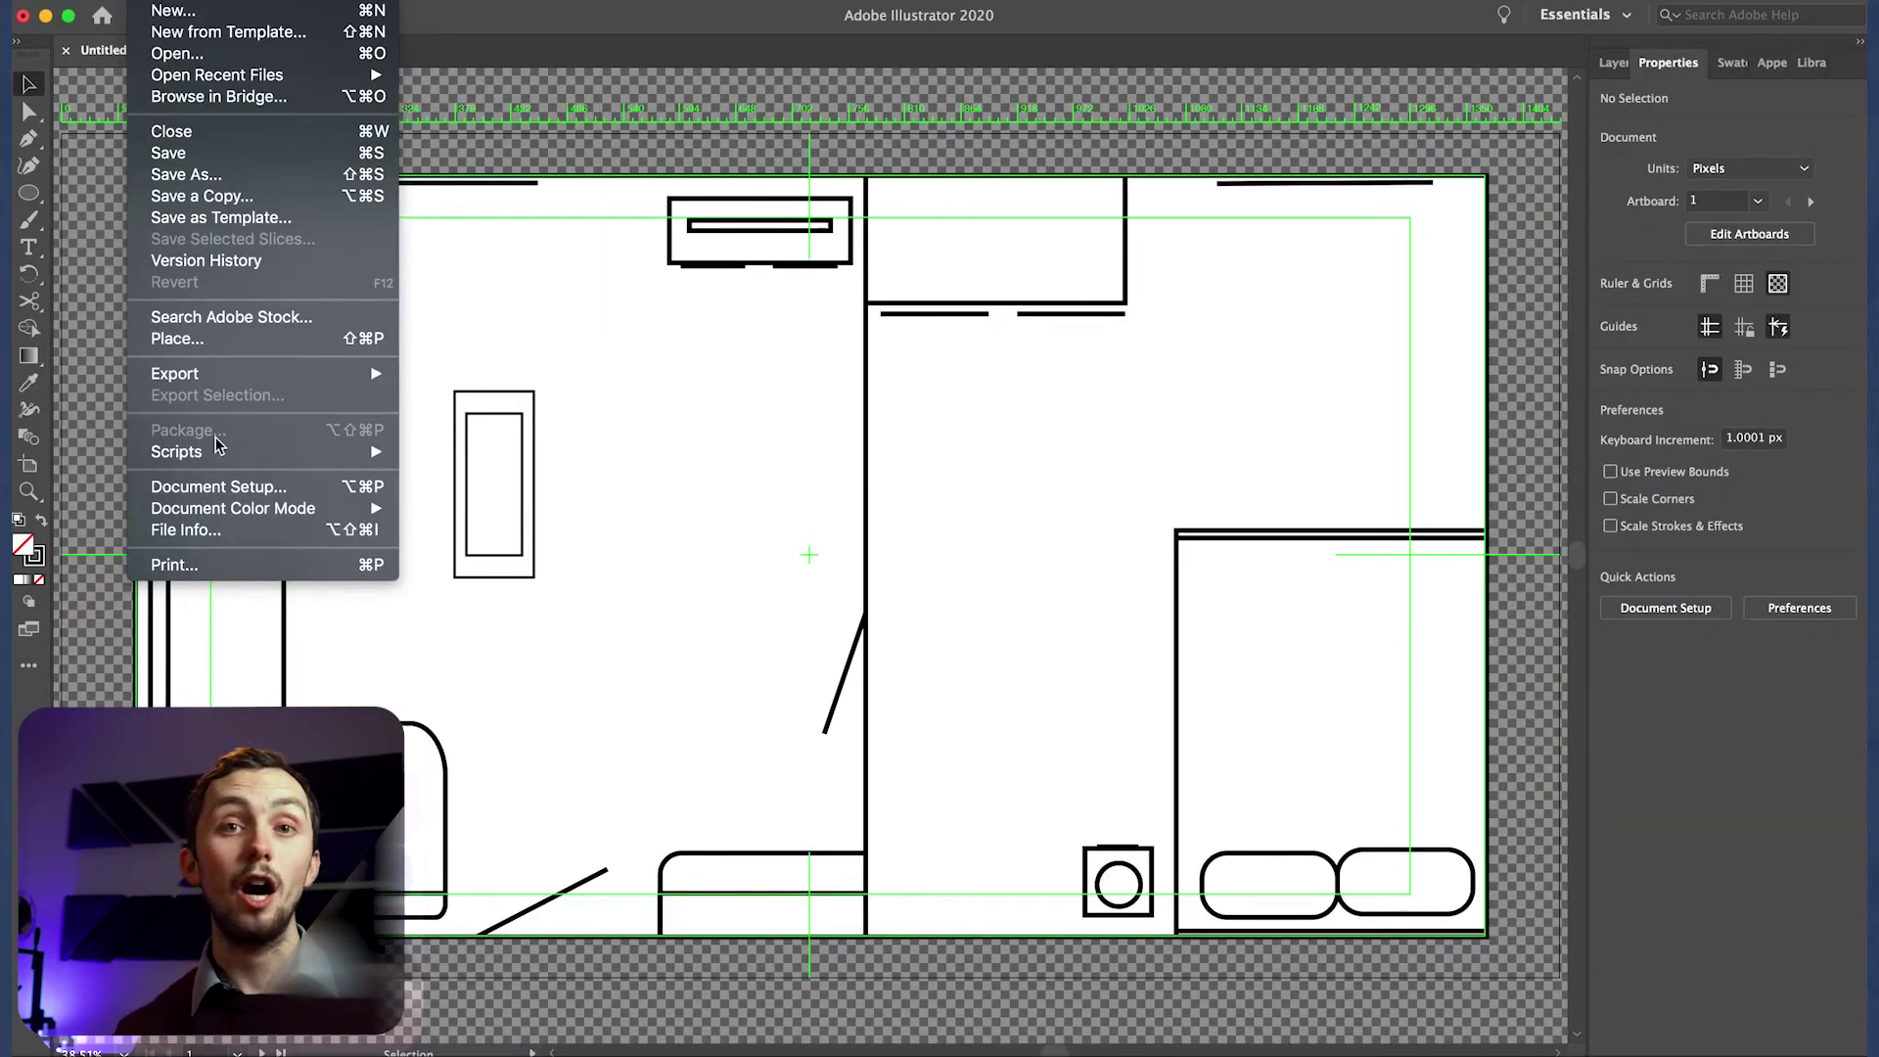
Export only Artboard 1 for screens as a PNG, leaving out Artboard 2 and choosing a destination folder.
{"action": "mouse_move", "coordinate": [302, 372]}
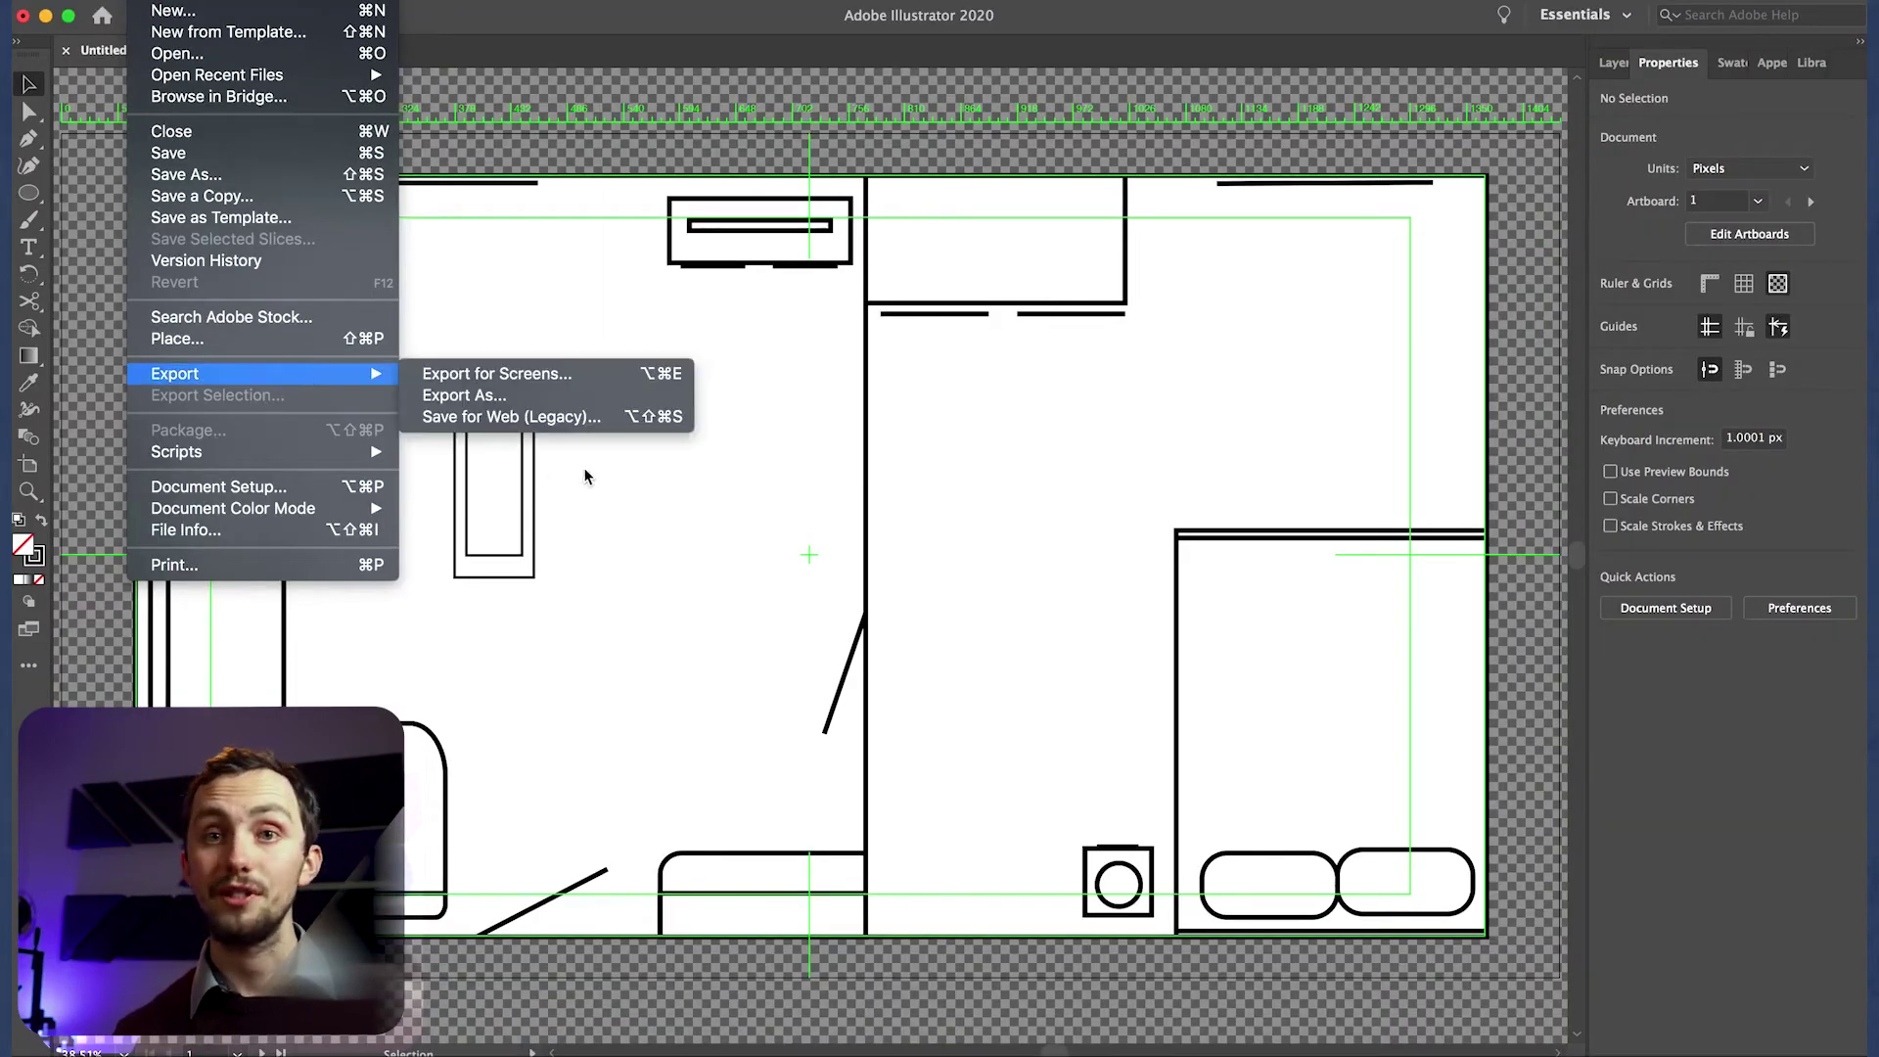
{"action": "left_click", "coordinate": [574, 377]}
{"action": "left_click", "coordinate": [160, 269]}
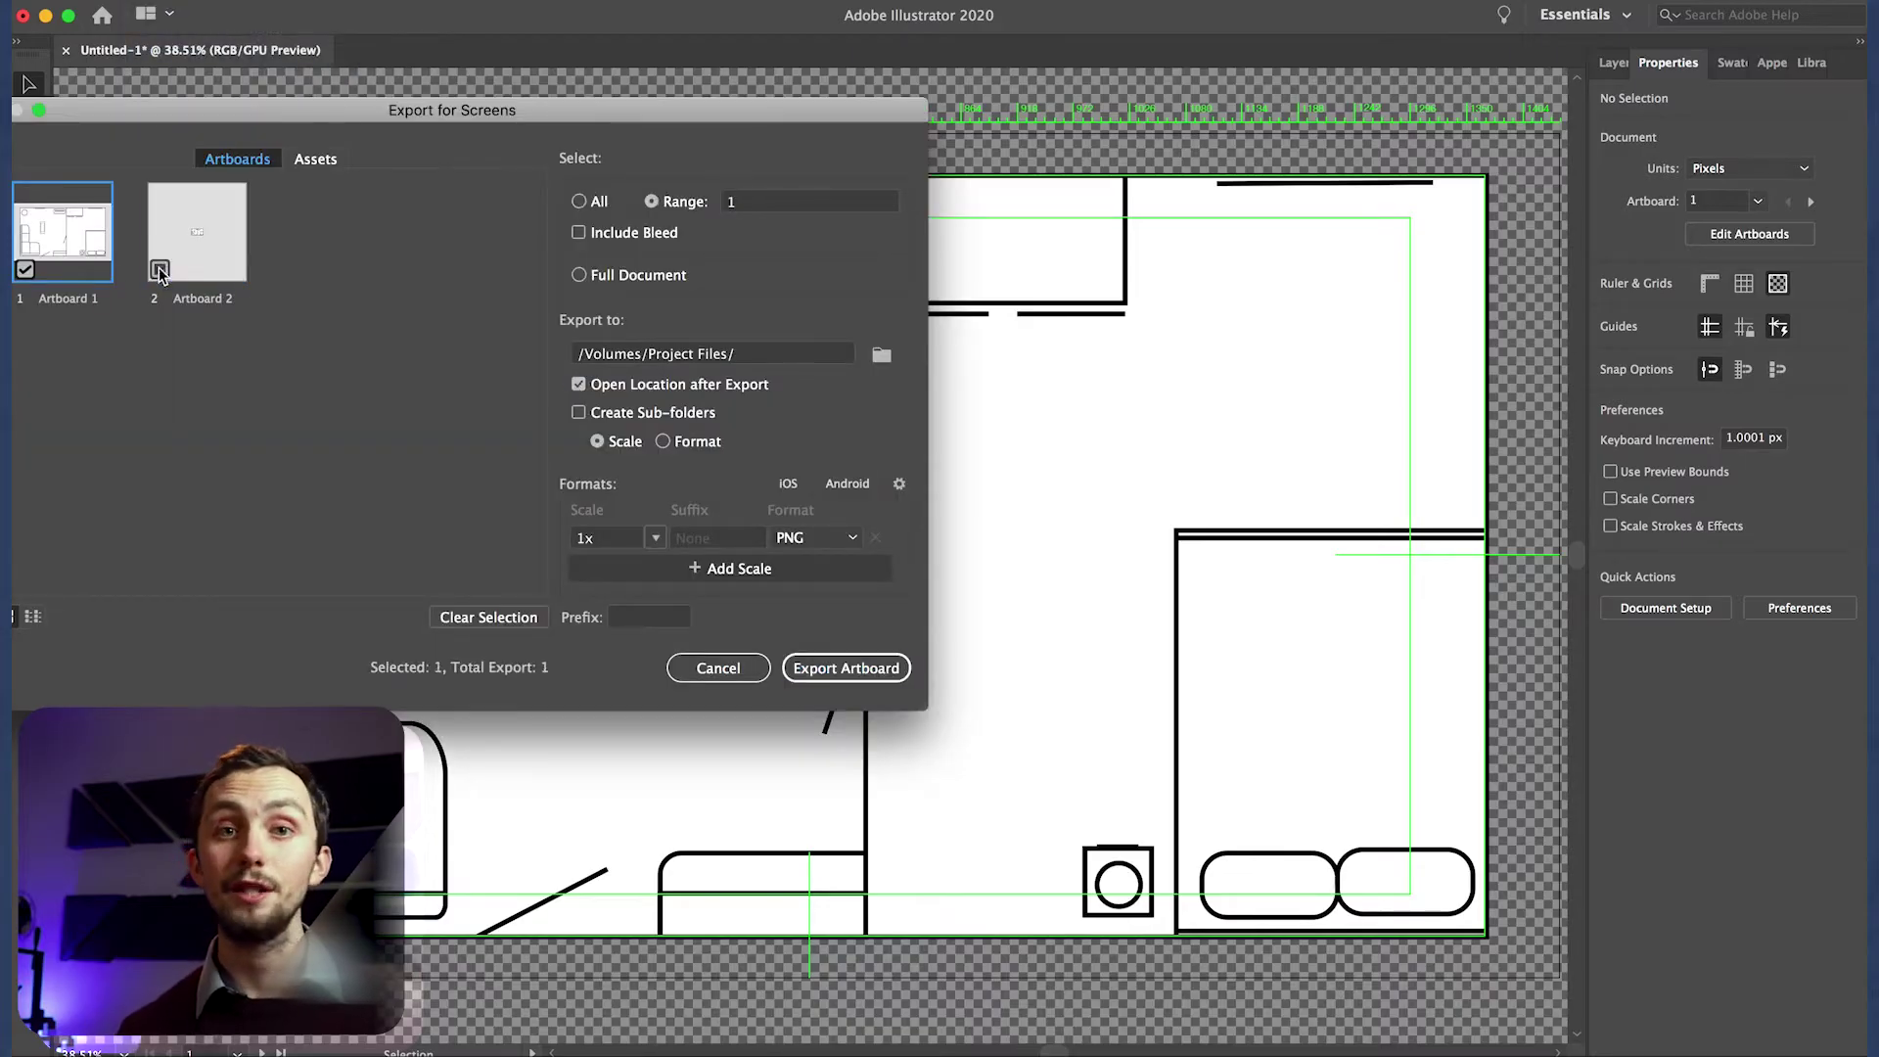
{"action": "left_click", "coordinate": [881, 354]}
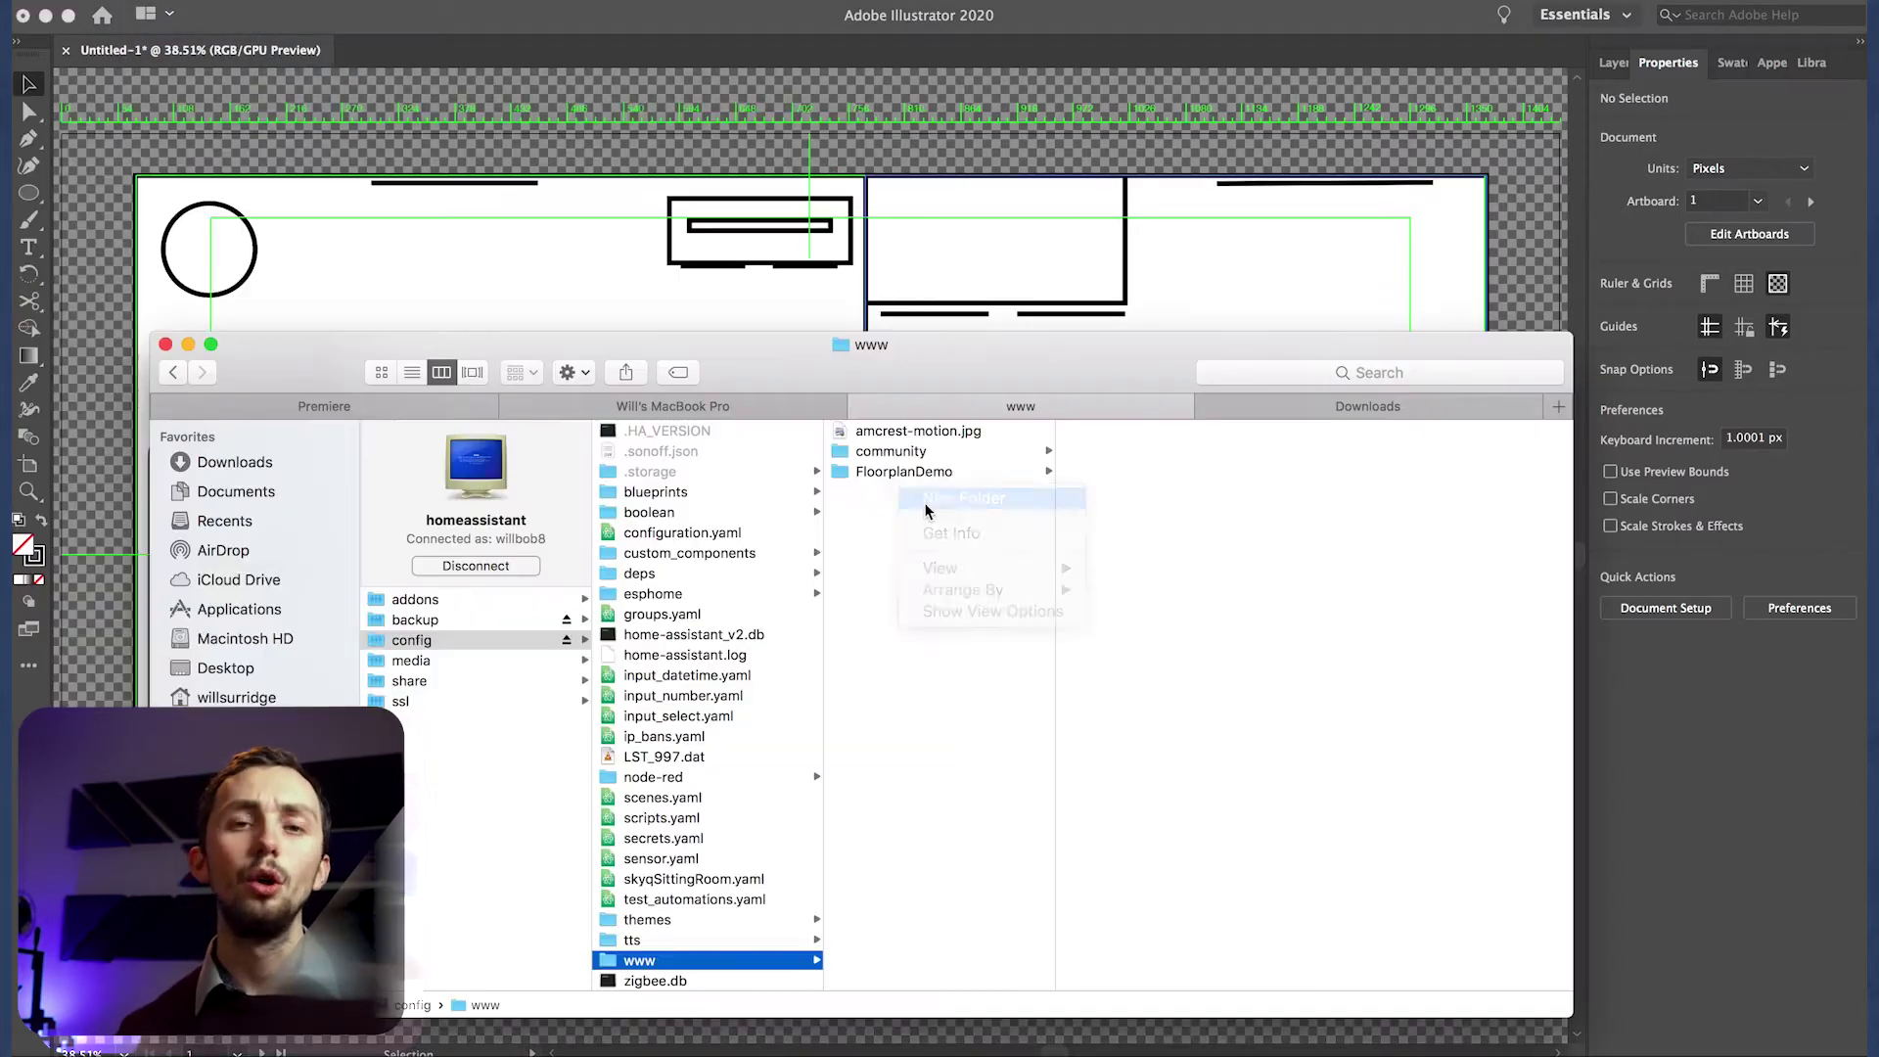
In Finder, create a folder named SimpleFloorplan inside the Home Assistant config/www folder.
{"action": "type", "text": "i"}
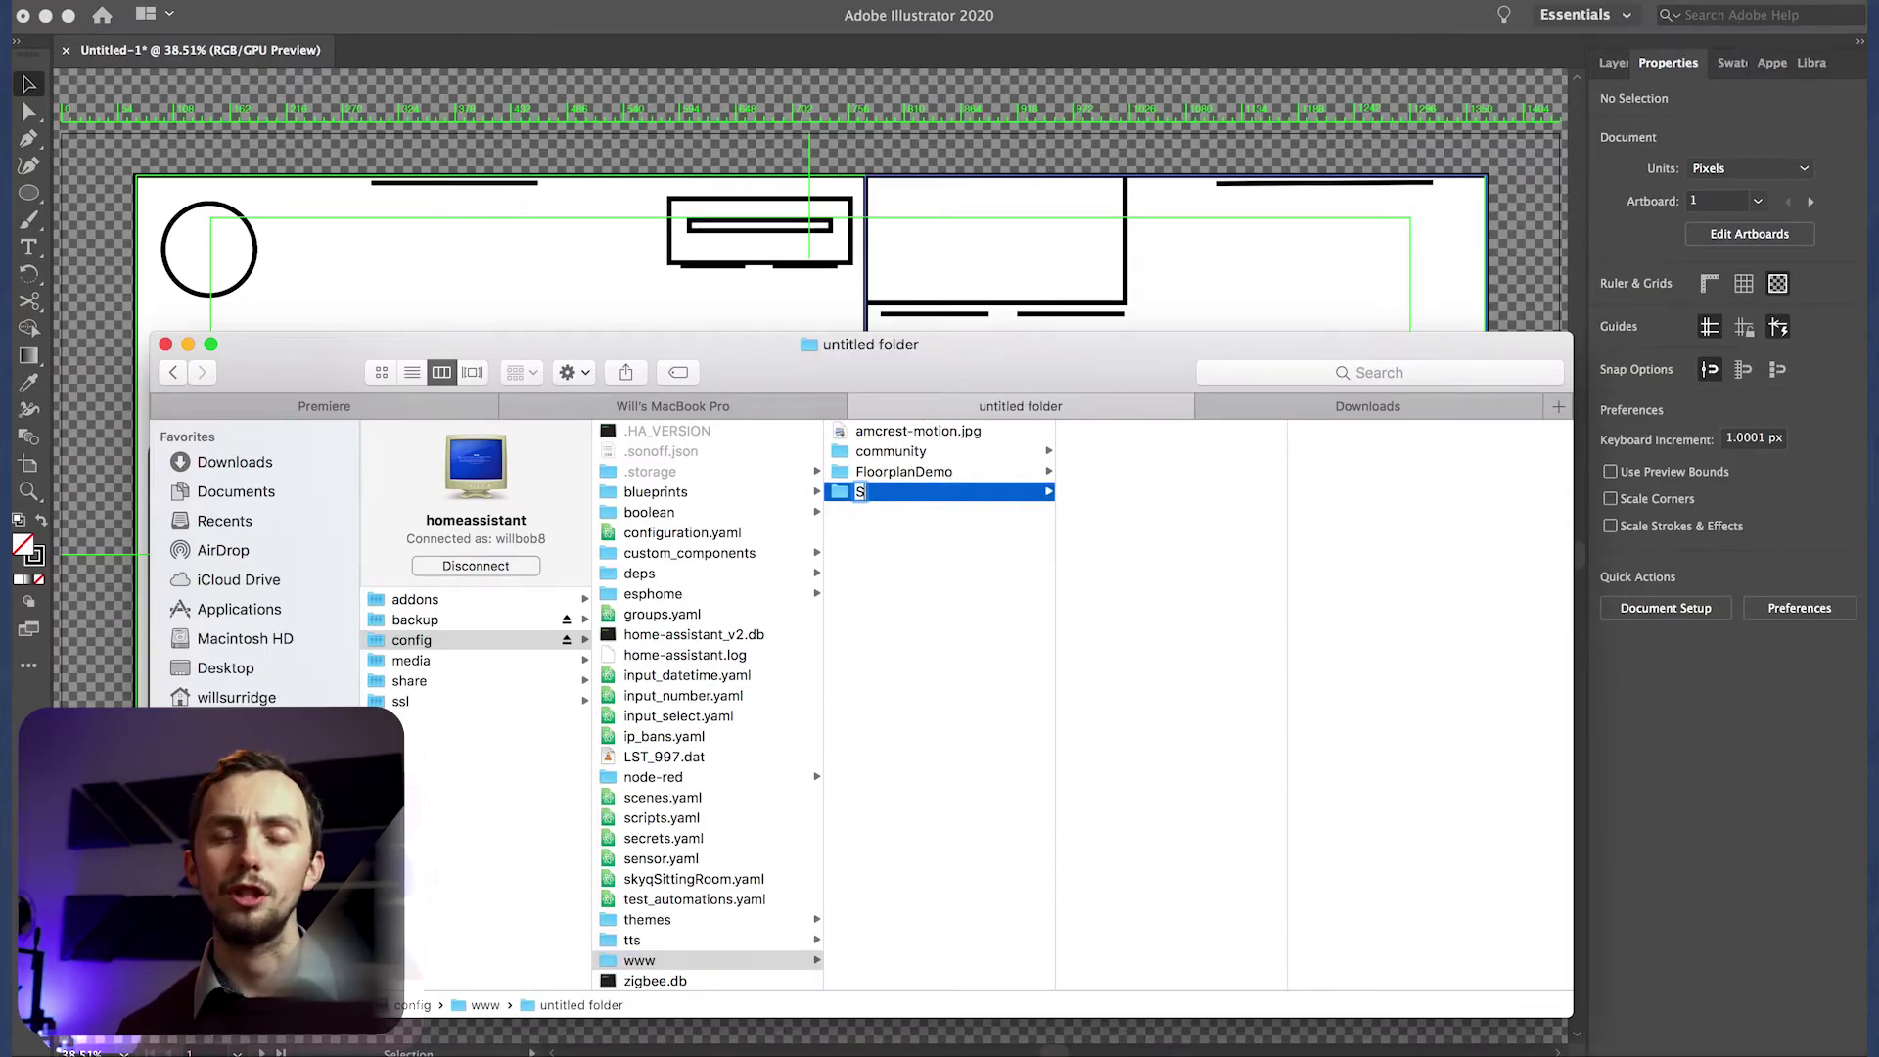
{"action": "type", "text": "impleFloorplan"}
{"action": "key", "text": "Return"}
Transfer the exported Artboard 1.png from Downloads into the SimpleFloorplan folder.
{"action": "left_click", "coordinate": [1204, 415]}
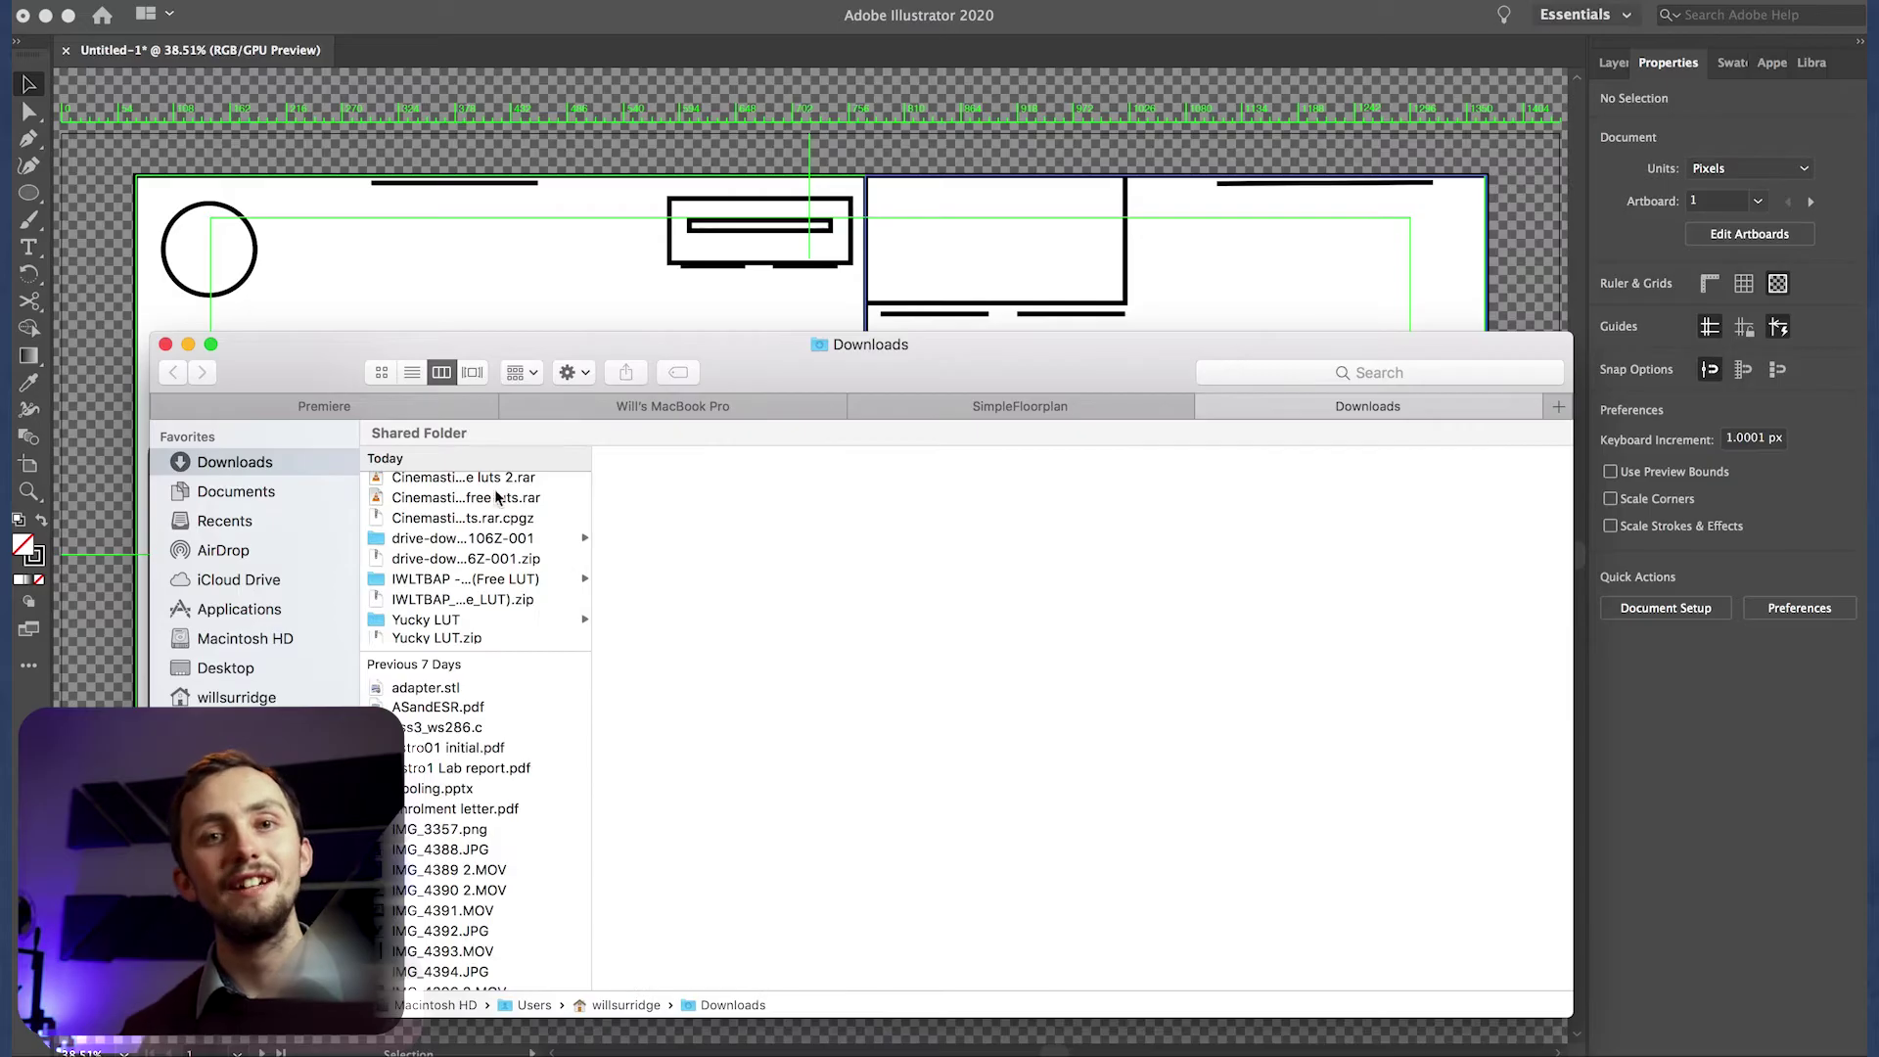
{"action": "scroll", "coordinate": [491, 497], "scroll_direction": "up", "scroll_amount": 2}
{"action": "left_click_drag", "start_coordinate": [483, 485], "coordinate": [972, 433]}
Rename the Artboard 1.png file in the SimpleFloorplan folder as SimpleFloorplan.png.
{"action": "left_click", "coordinate": [1135, 432]}
{"action": "key", "text": "Return"}
{"action": "type", "text": "Simp"}
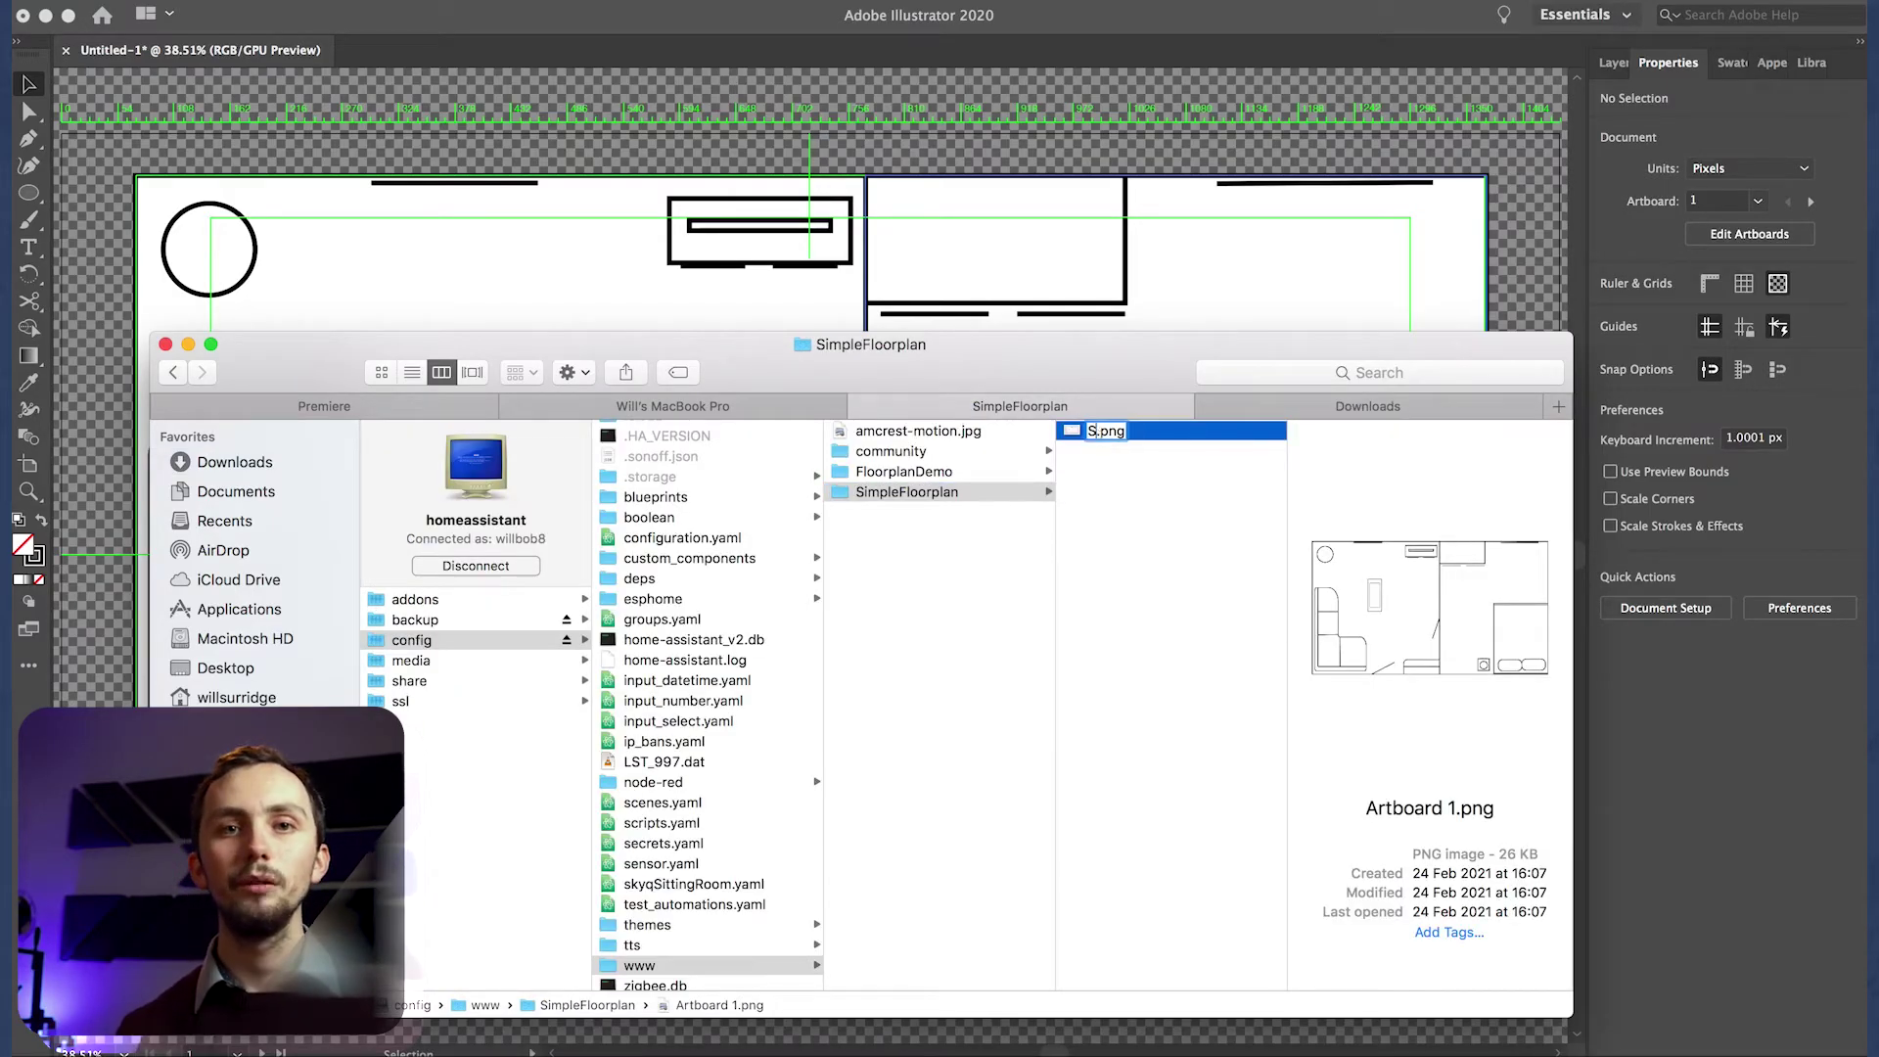
{"action": "type", "text": "leFloorplan"}
{"action": "key", "text": "Return"}
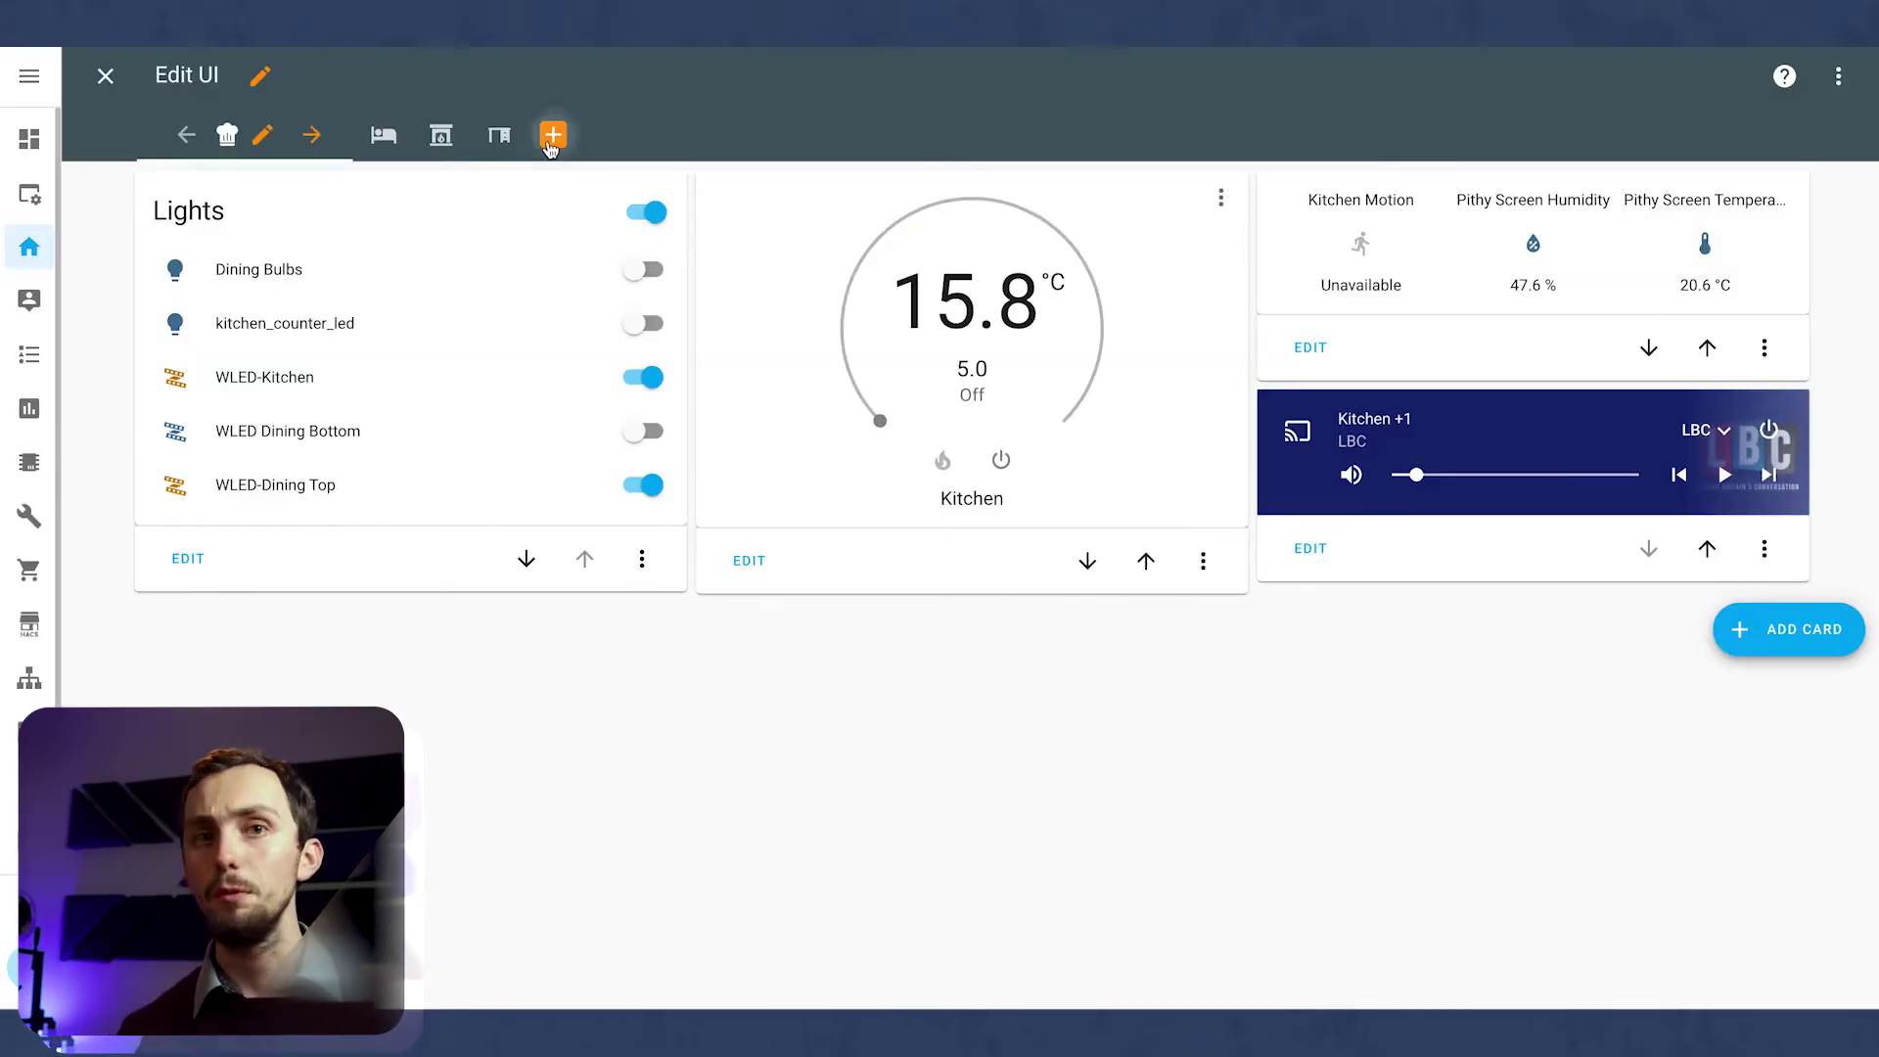
In the Home Assistant dashboard editor, start a new view titled Floorplan.
{"action": "left_click", "coordinate": [552, 137]}
{"action": "left_click", "coordinate": [726, 414]}
{"action": "type", "text": "Floorp"}
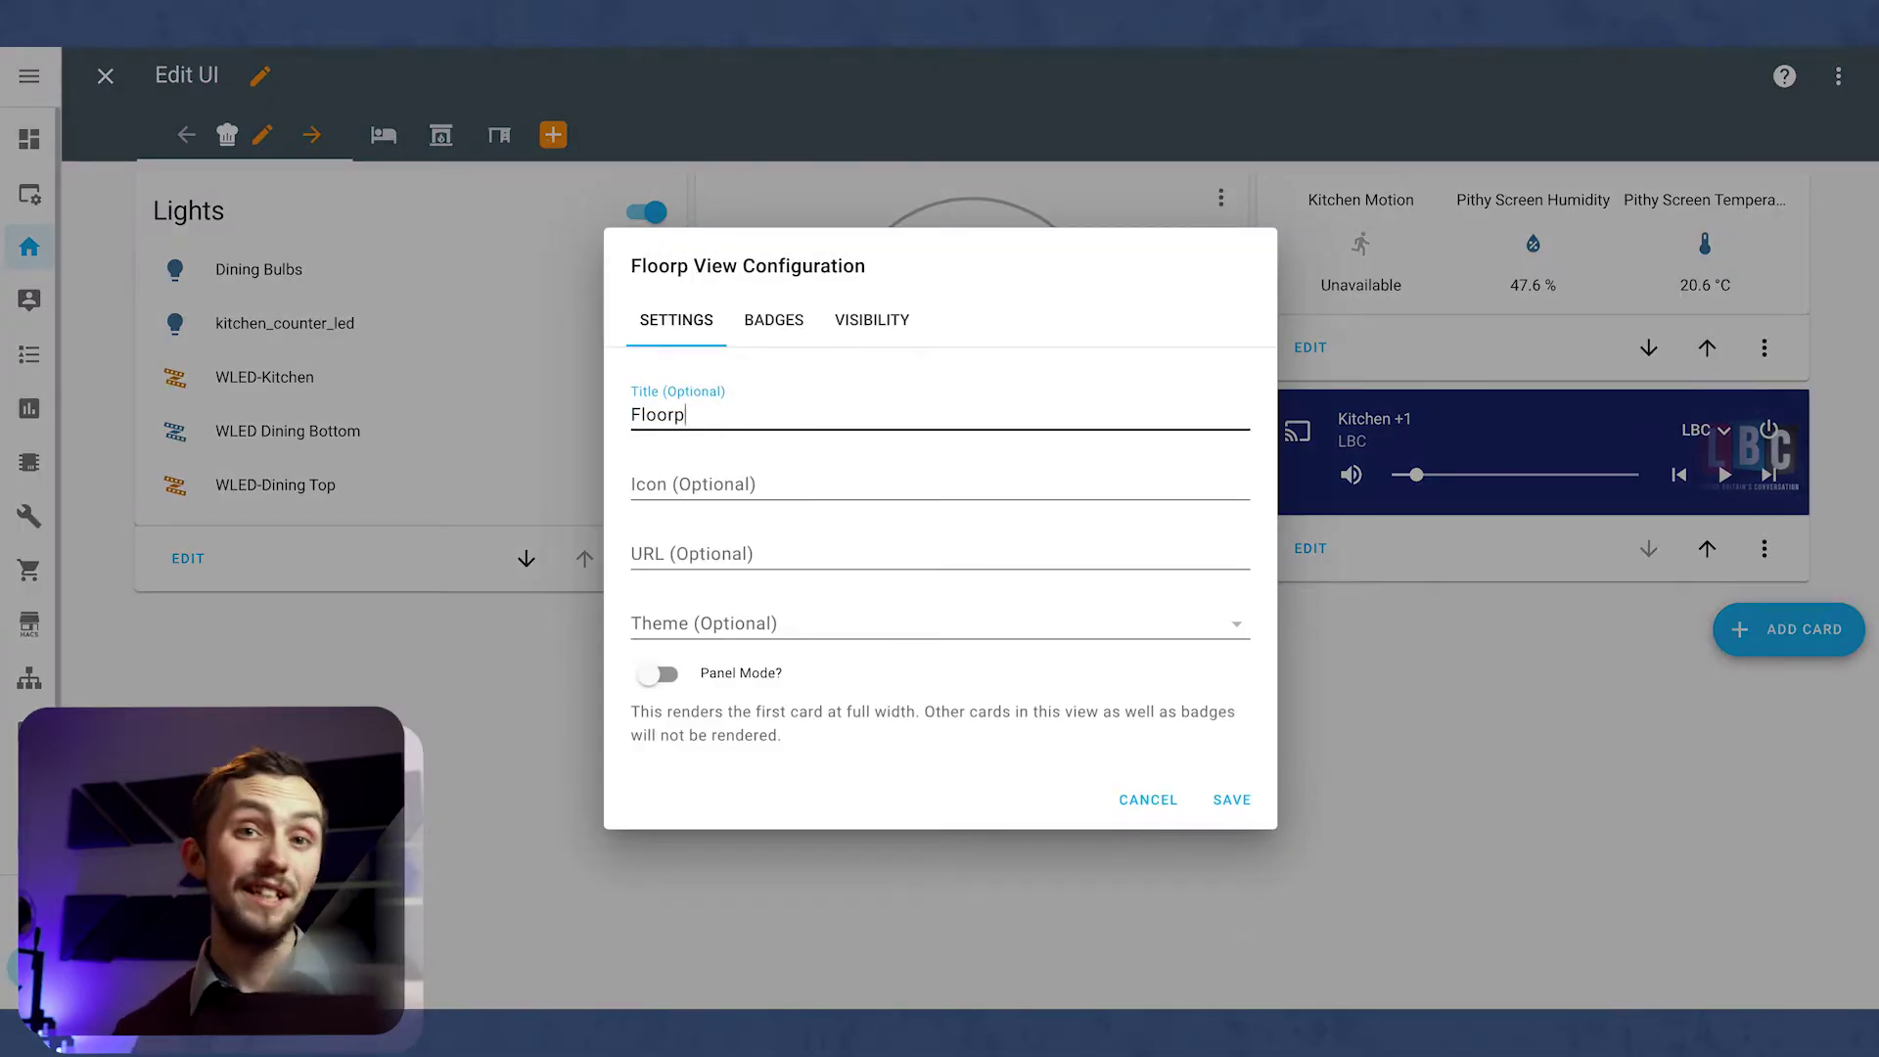
{"action": "type", "text": "lan"}
{"action": "key", "text": "Tab"}
{"action": "key", "text": "Tab"}
Give the Floorplan view the icon mdi:floor-plan, enable panel mode and save it.
{"action": "left_click", "coordinate": [754, 391]}
{"action": "left_click", "coordinate": [731, 492]}
{"action": "type", "text": "mdi"}
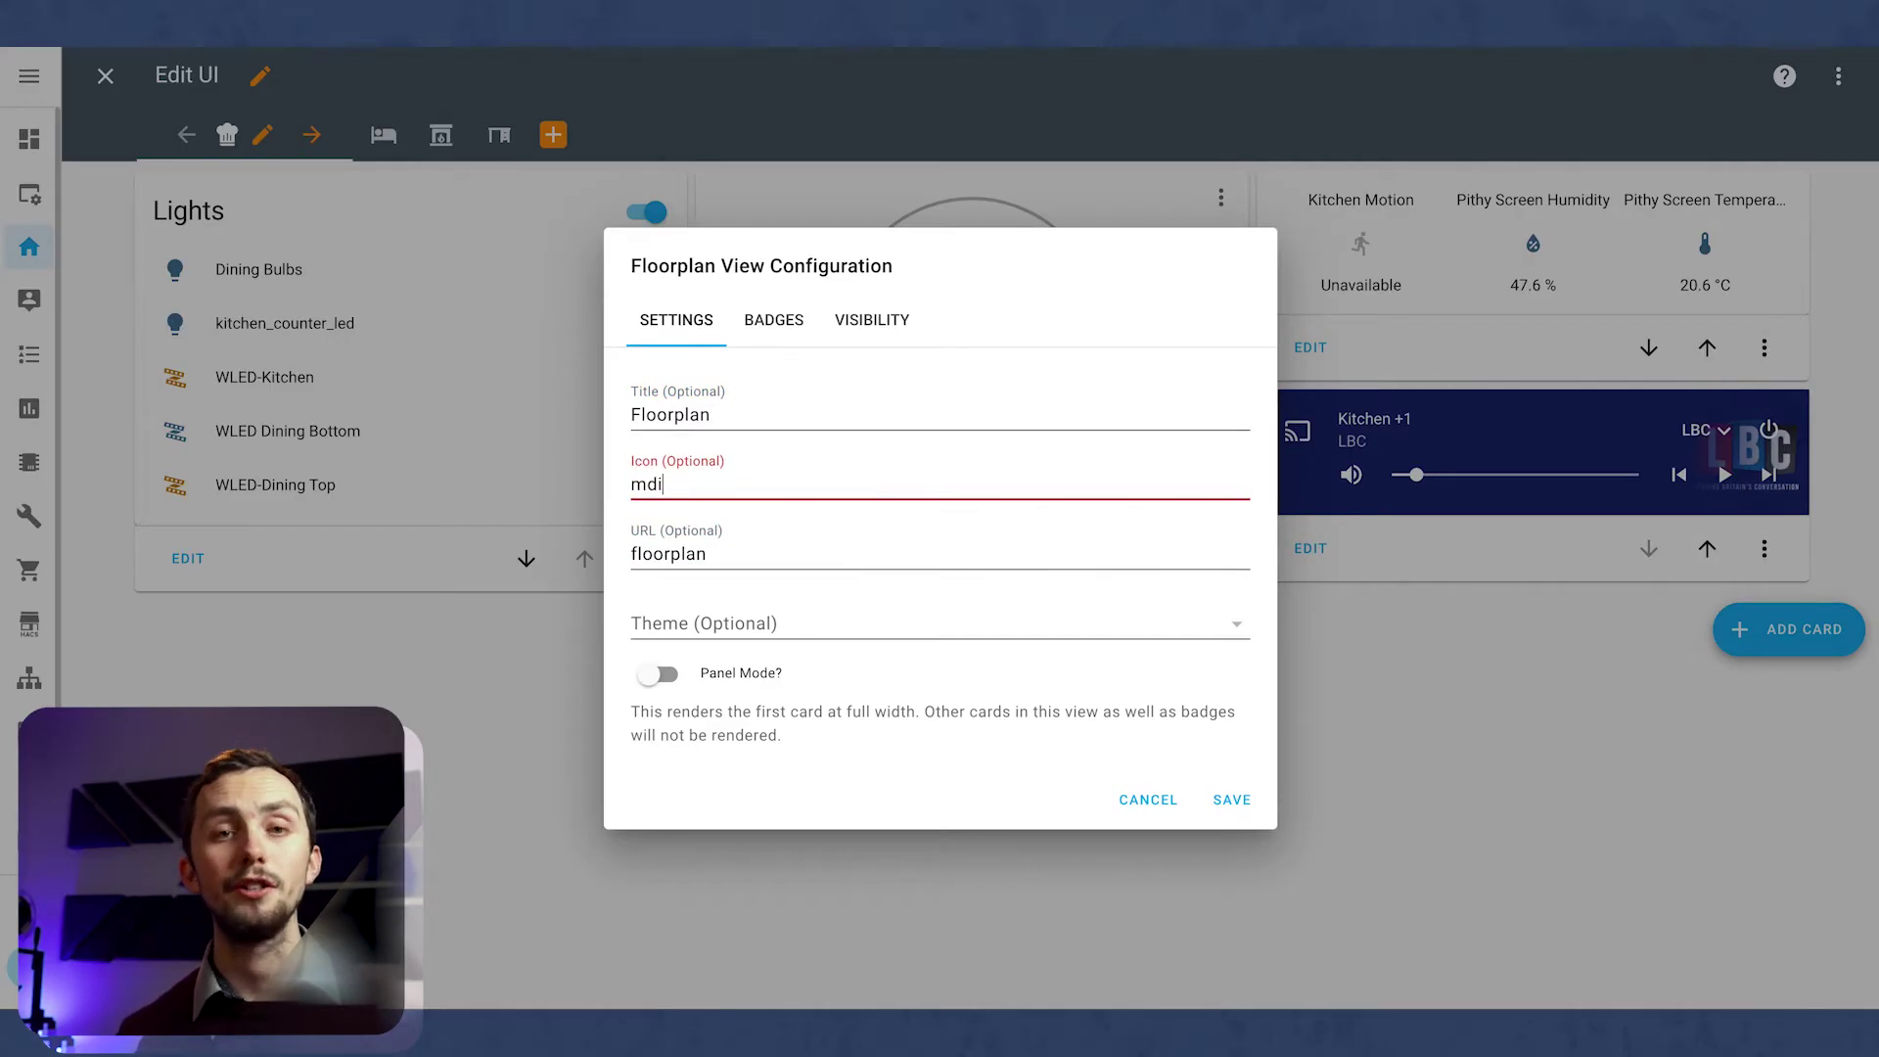
{"action": "type", "text": ":floor-plan"}
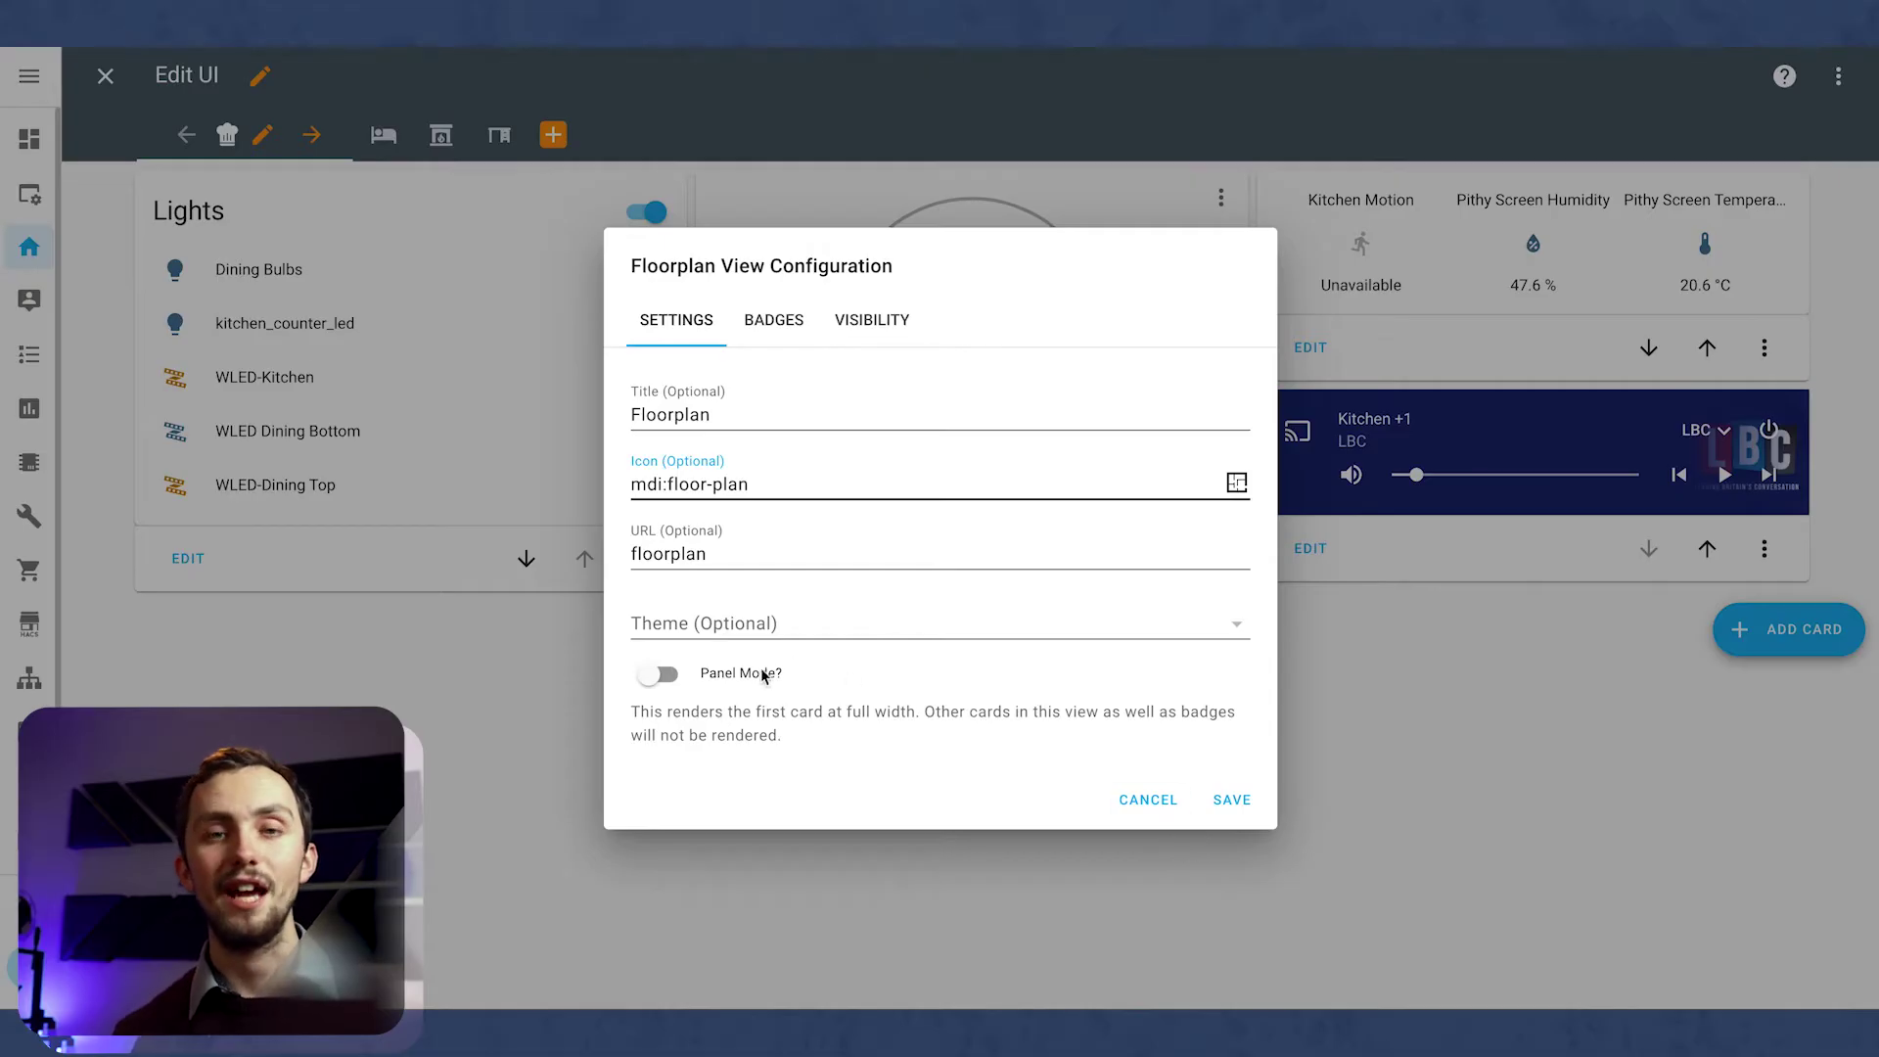
{"action": "left_click", "coordinate": [661, 677]}
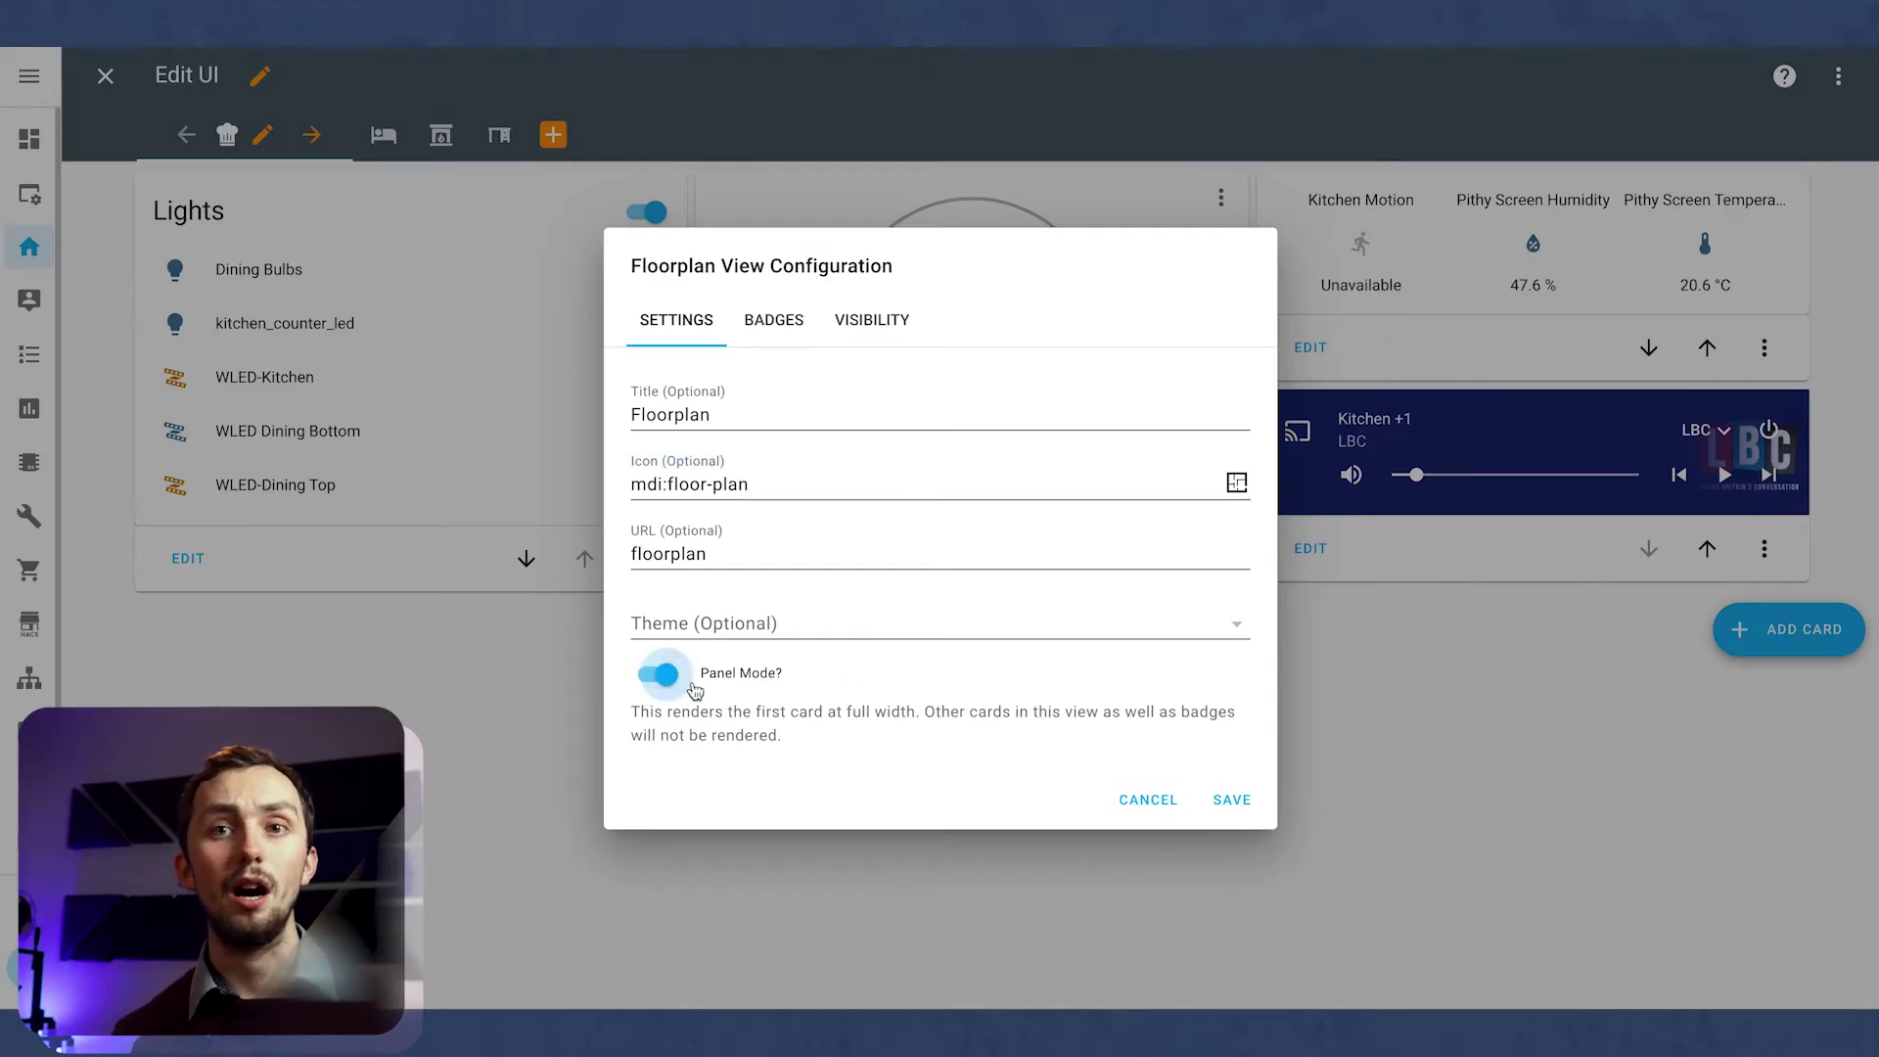
{"action": "left_click", "coordinate": [1234, 800]}
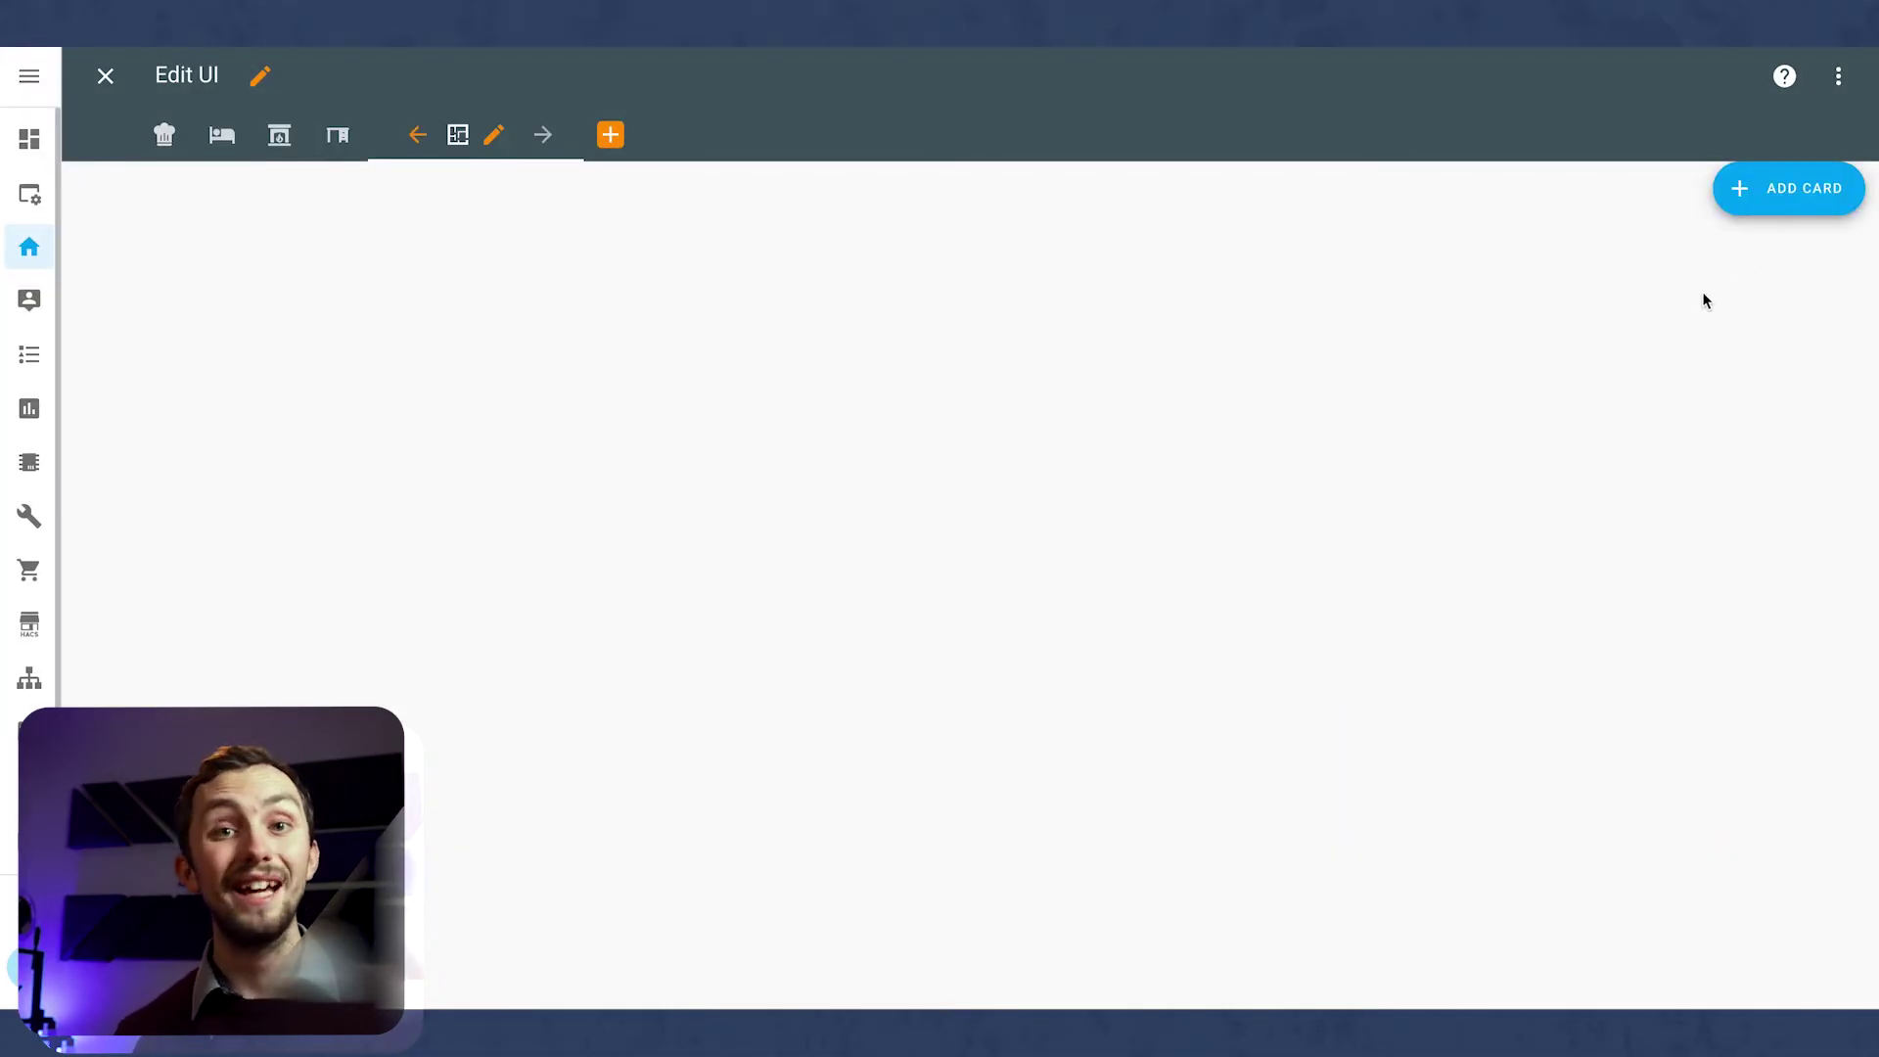
Add a Picture Elements card to the Floorplan view.
{"action": "left_click", "coordinate": [1782, 199]}
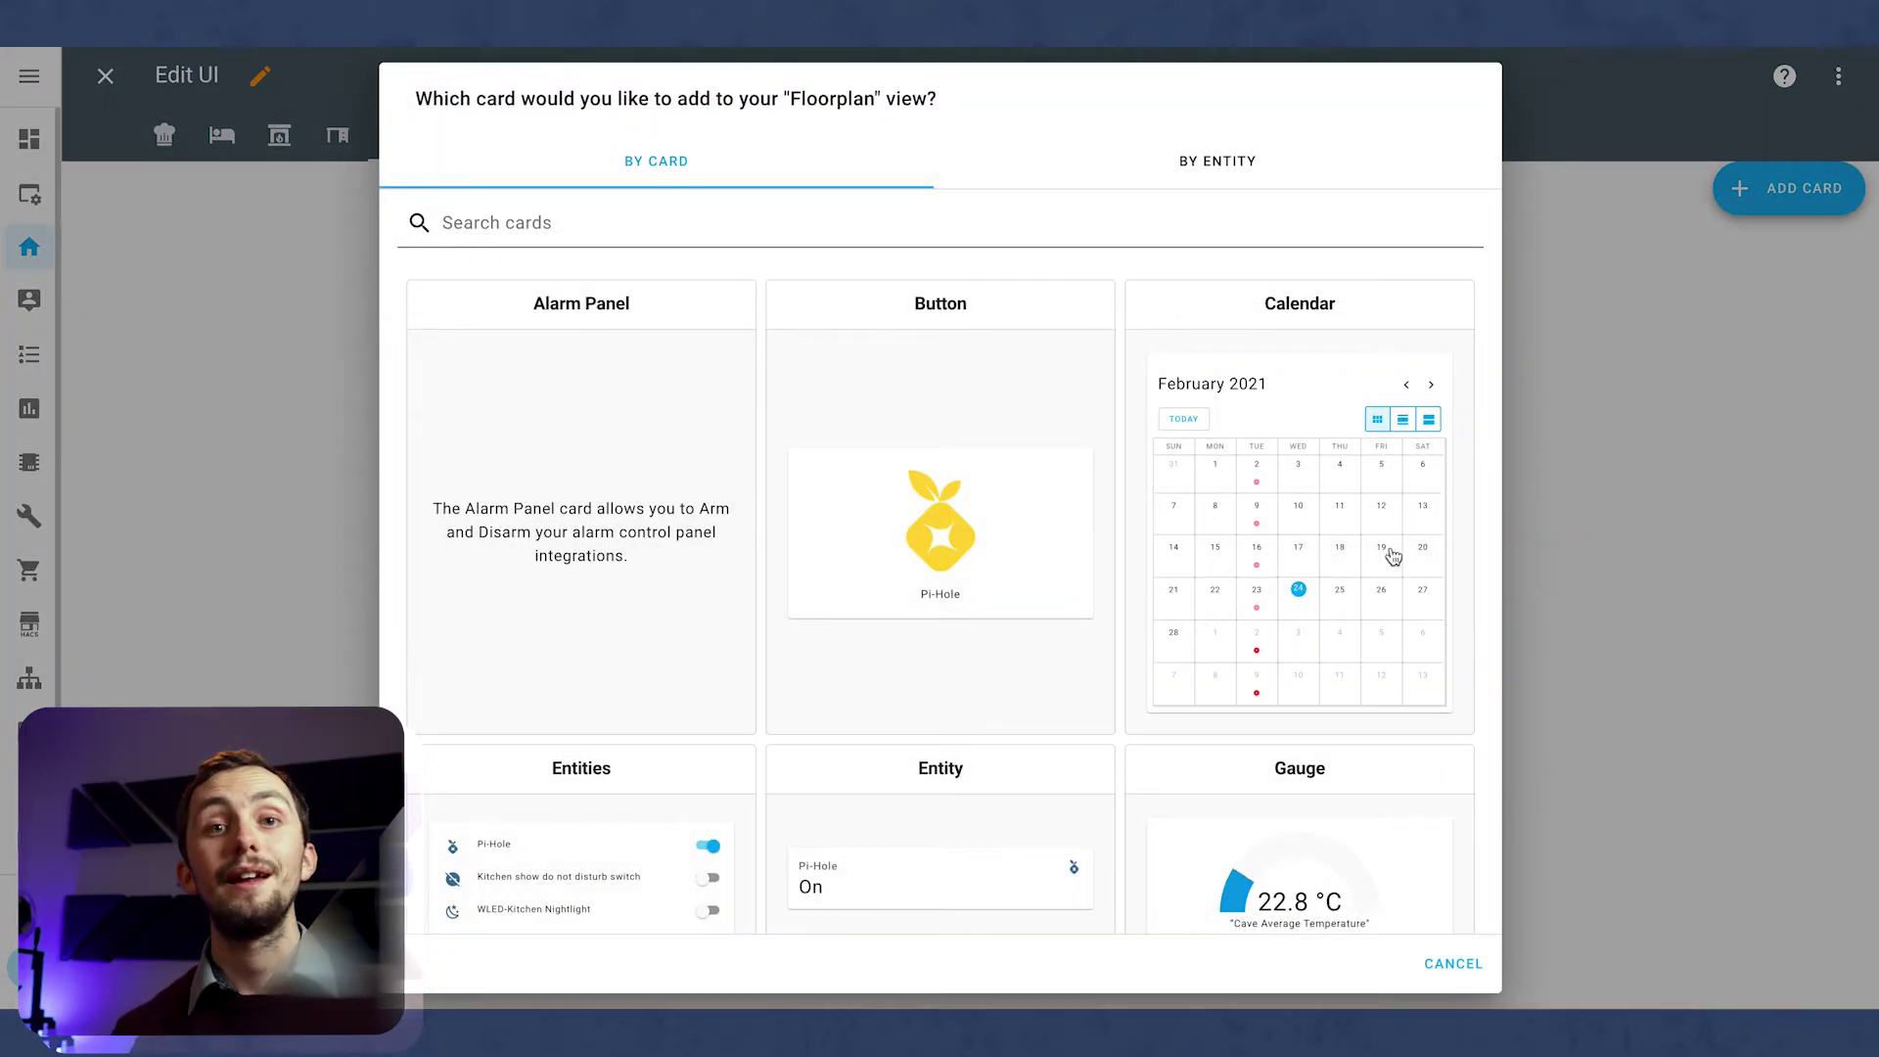
{"action": "scroll", "coordinate": [1389, 550], "scroll_direction": "down", "scroll_amount": 10}
{"action": "left_click", "coordinate": [1393, 554]}
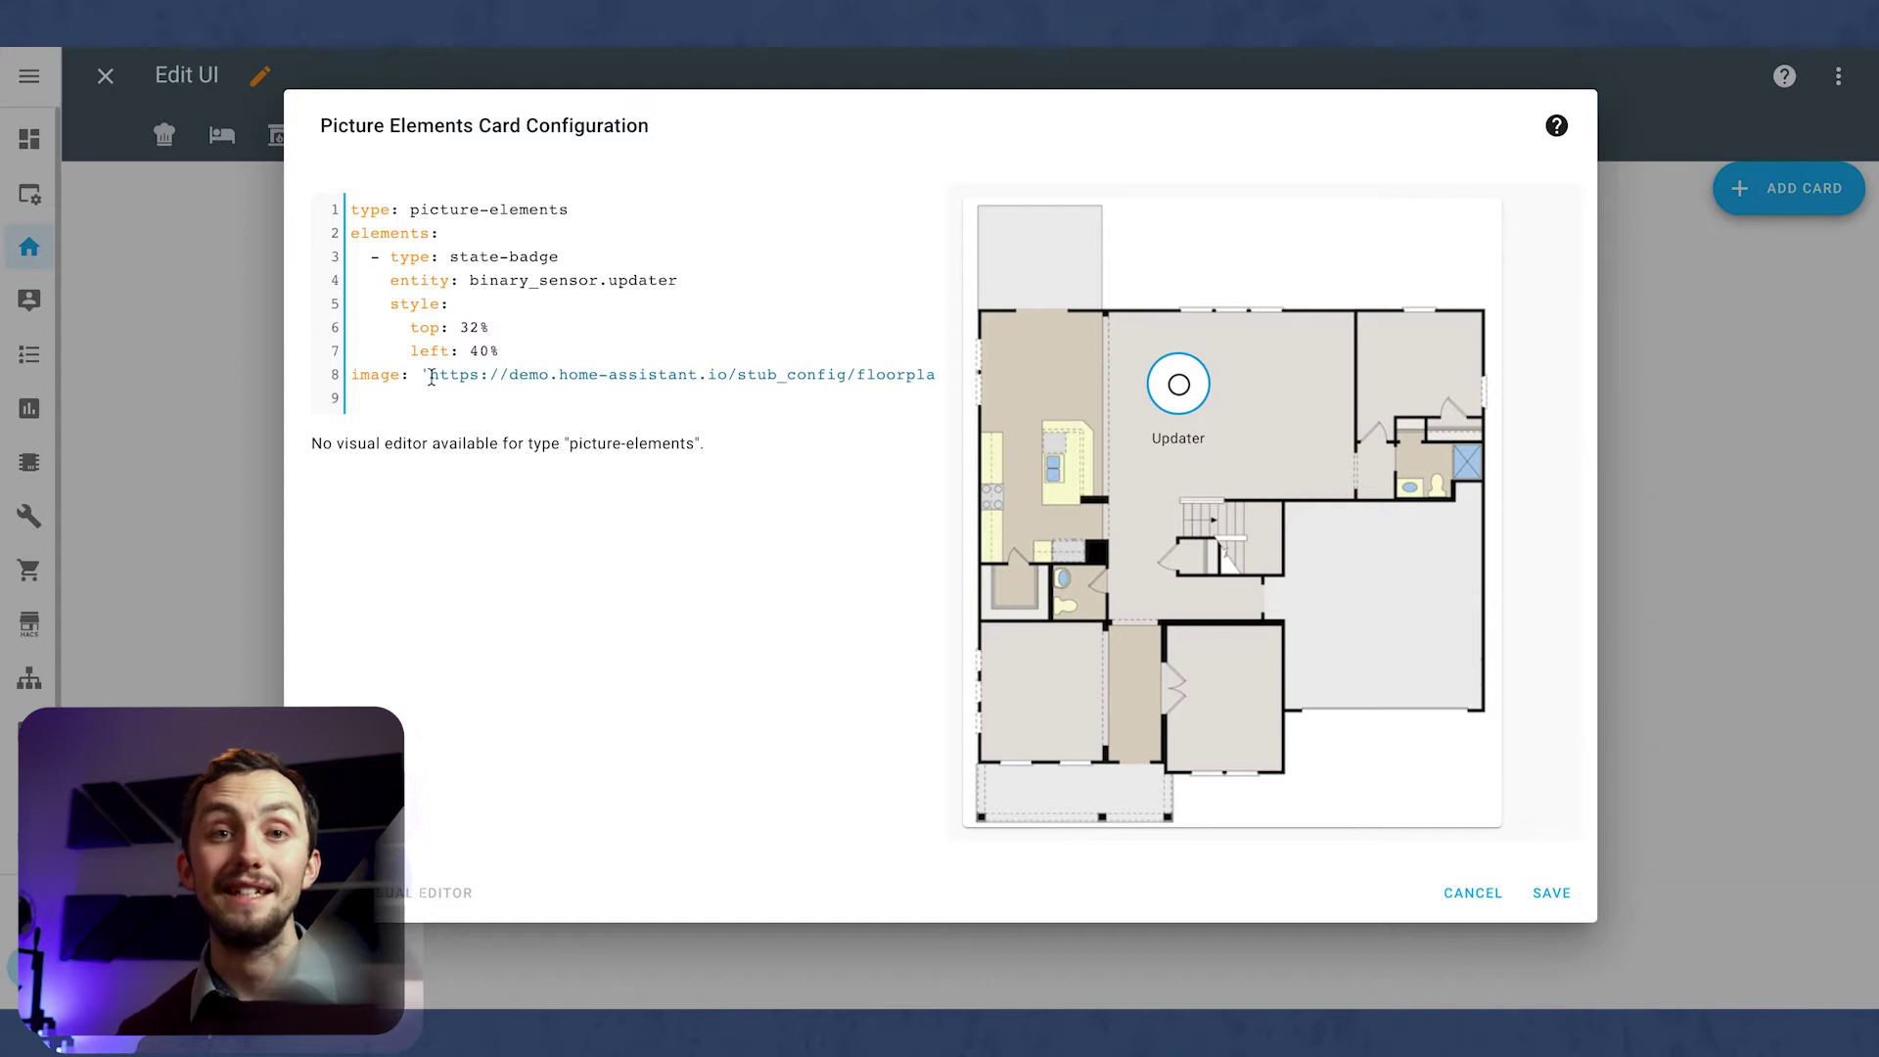
Replace the card's image path with /local/SimpleFloorplan/SimpleFloorplan.png.
{"action": "left_click_drag", "start_coordinate": [430, 378], "coordinate": [931, 372]}
{"action": "type", "text": "/local/SimpleFloorplan/si"}
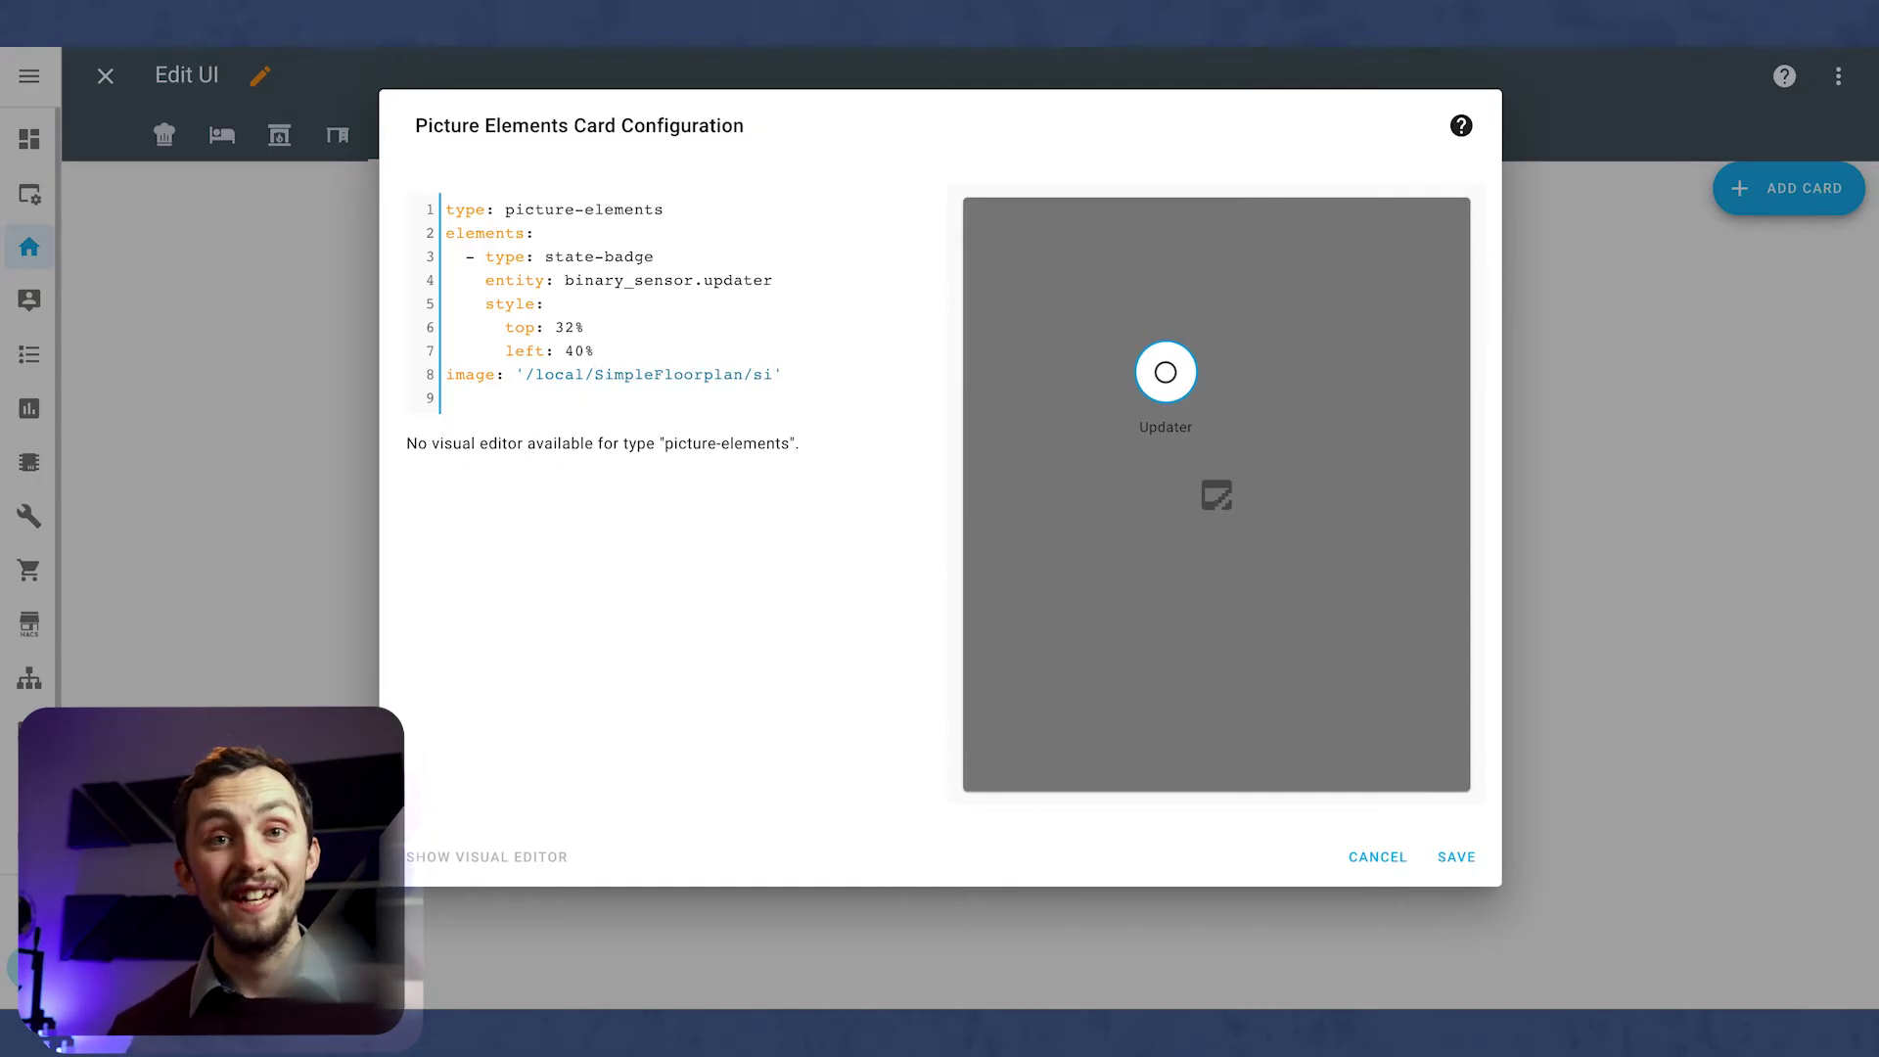
{"action": "mouse_move", "coordinate": [818, 1003]}
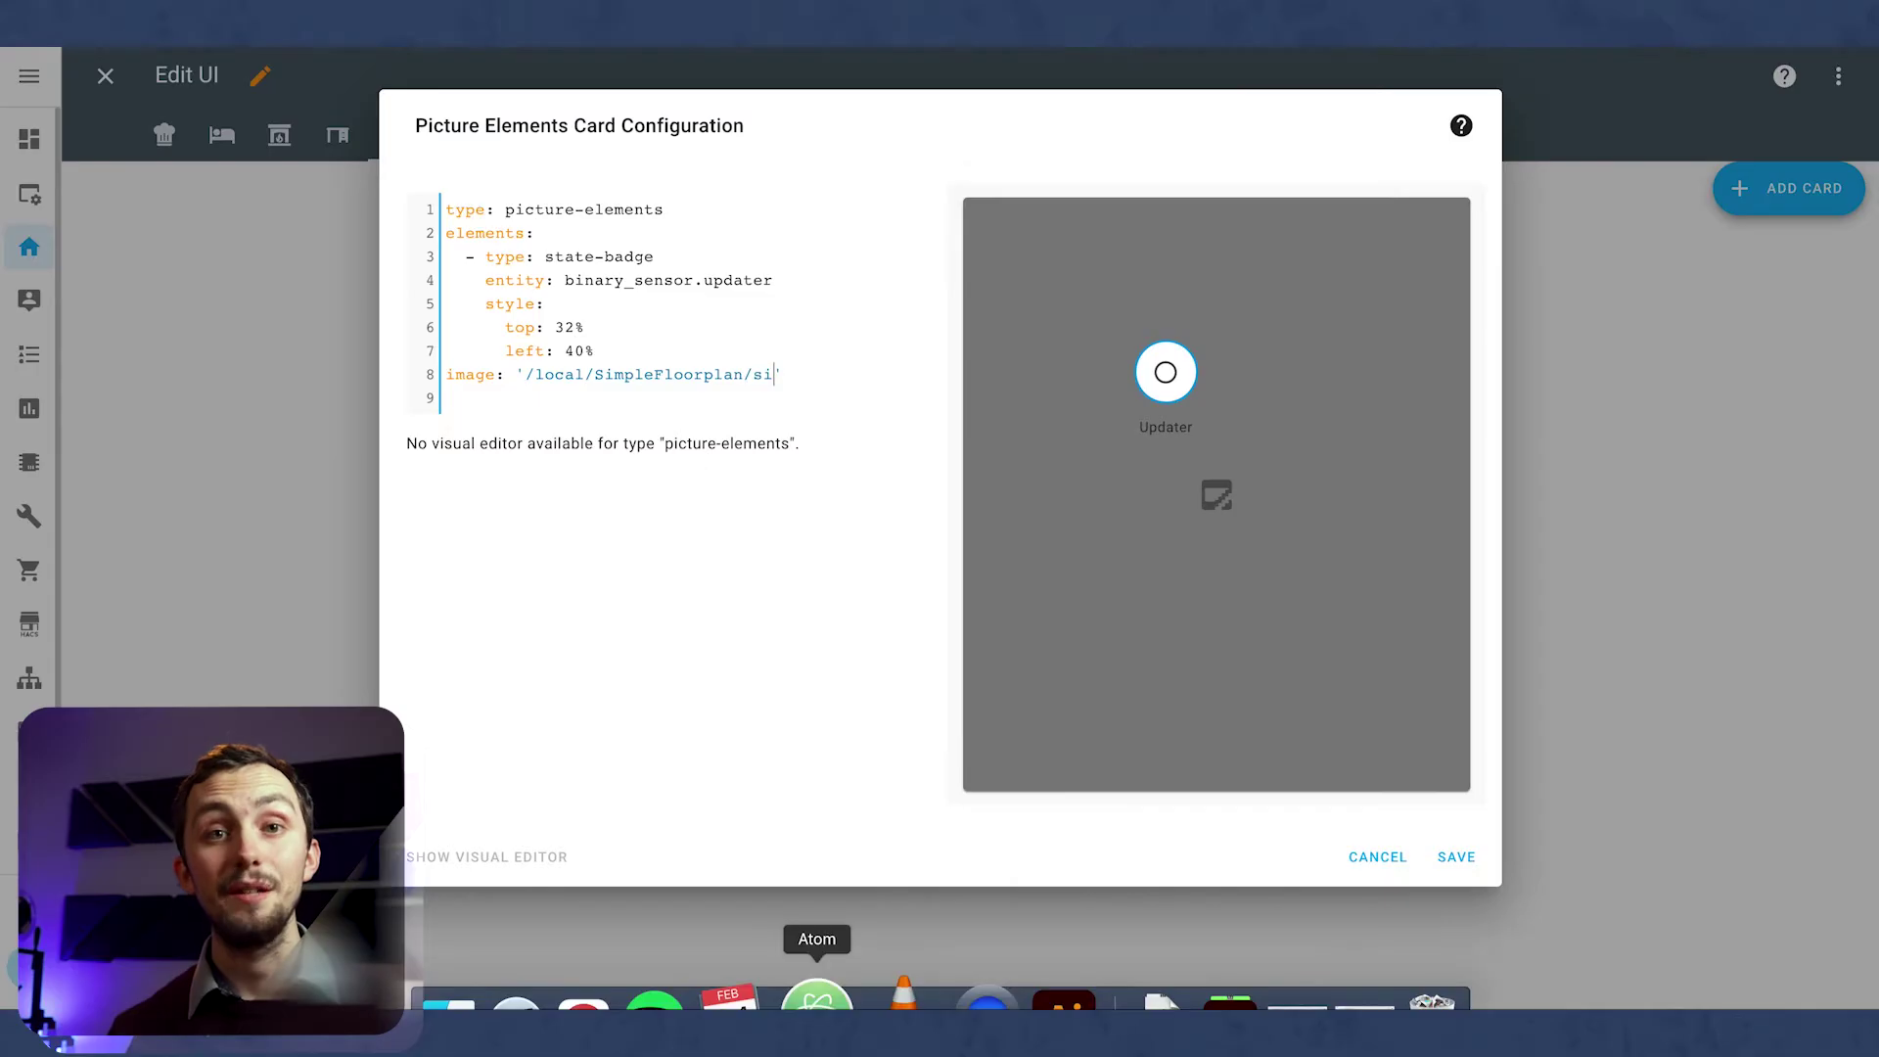
{"action": "left_click", "coordinate": [478, 998]}
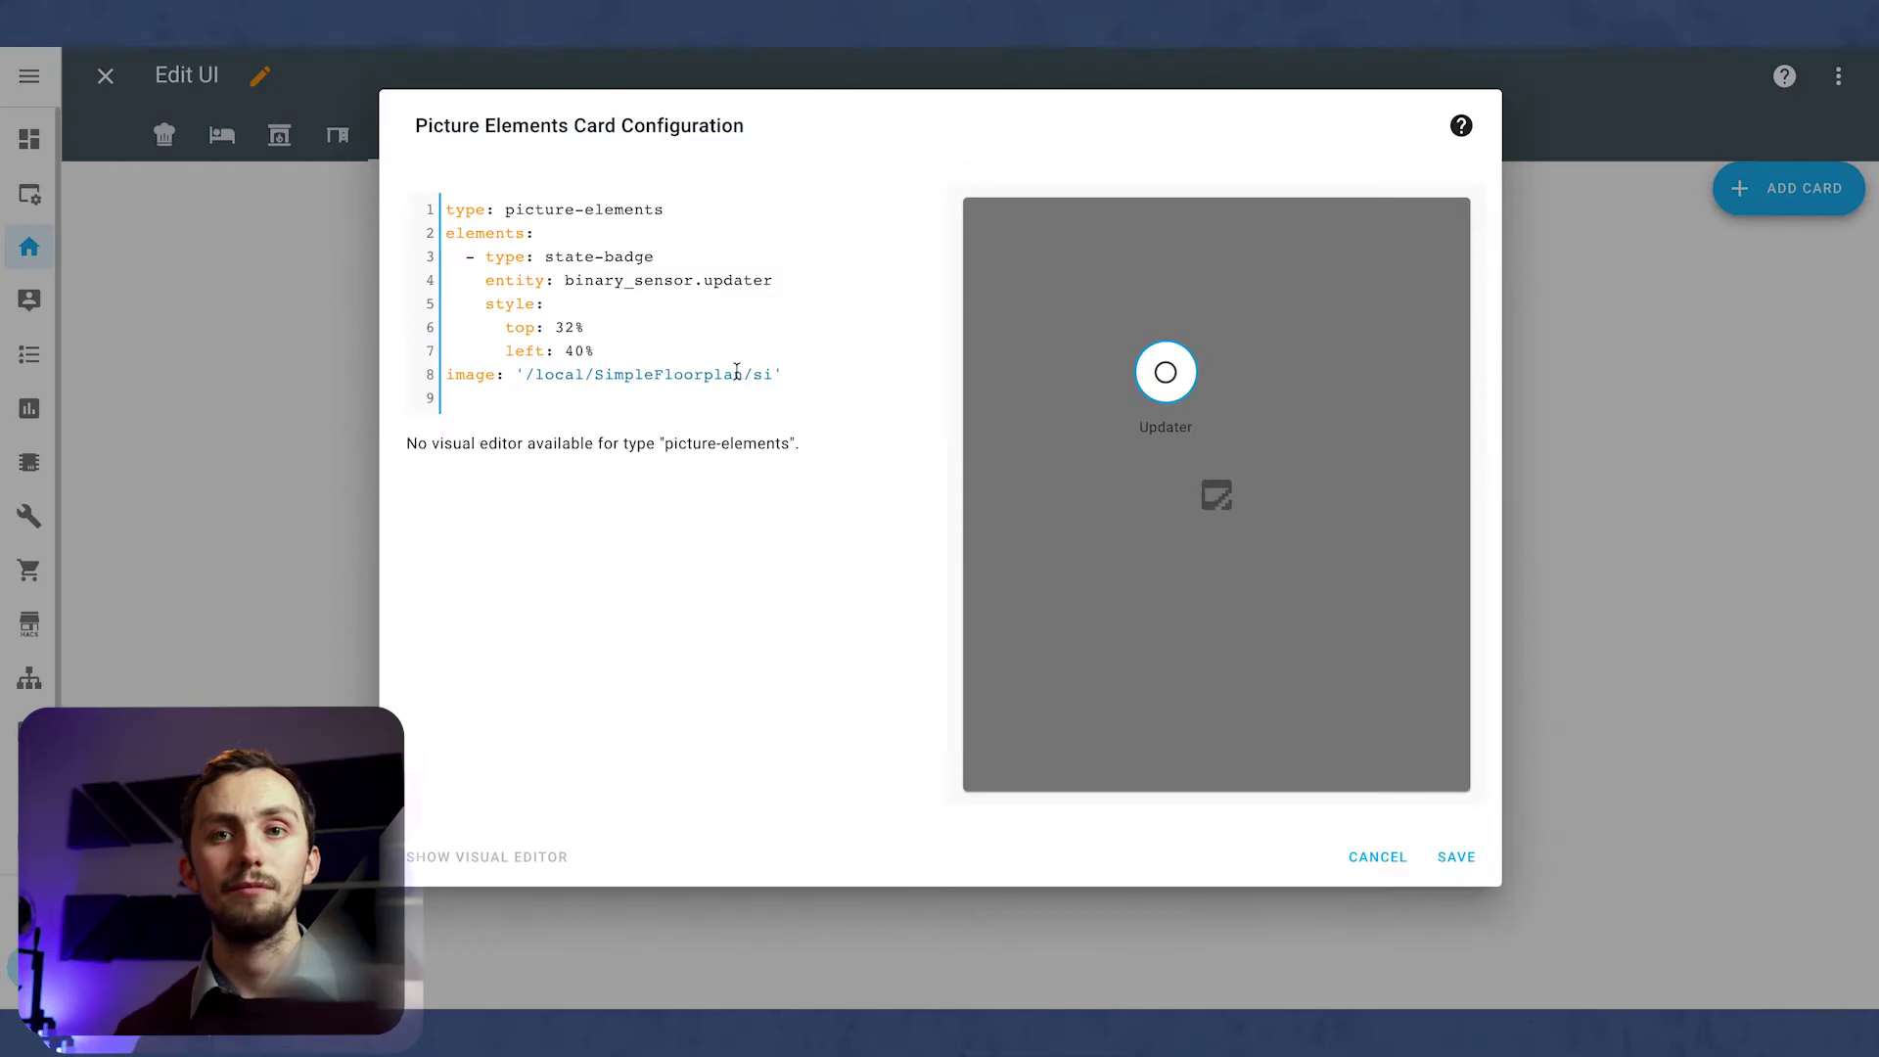
{"action": "left_click_drag", "start_coordinate": [737, 372], "coordinate": [597, 375]}
{"action": "left_click", "coordinate": [778, 376]}
{"action": "type", "text": "SimpleFloorplan.png"}
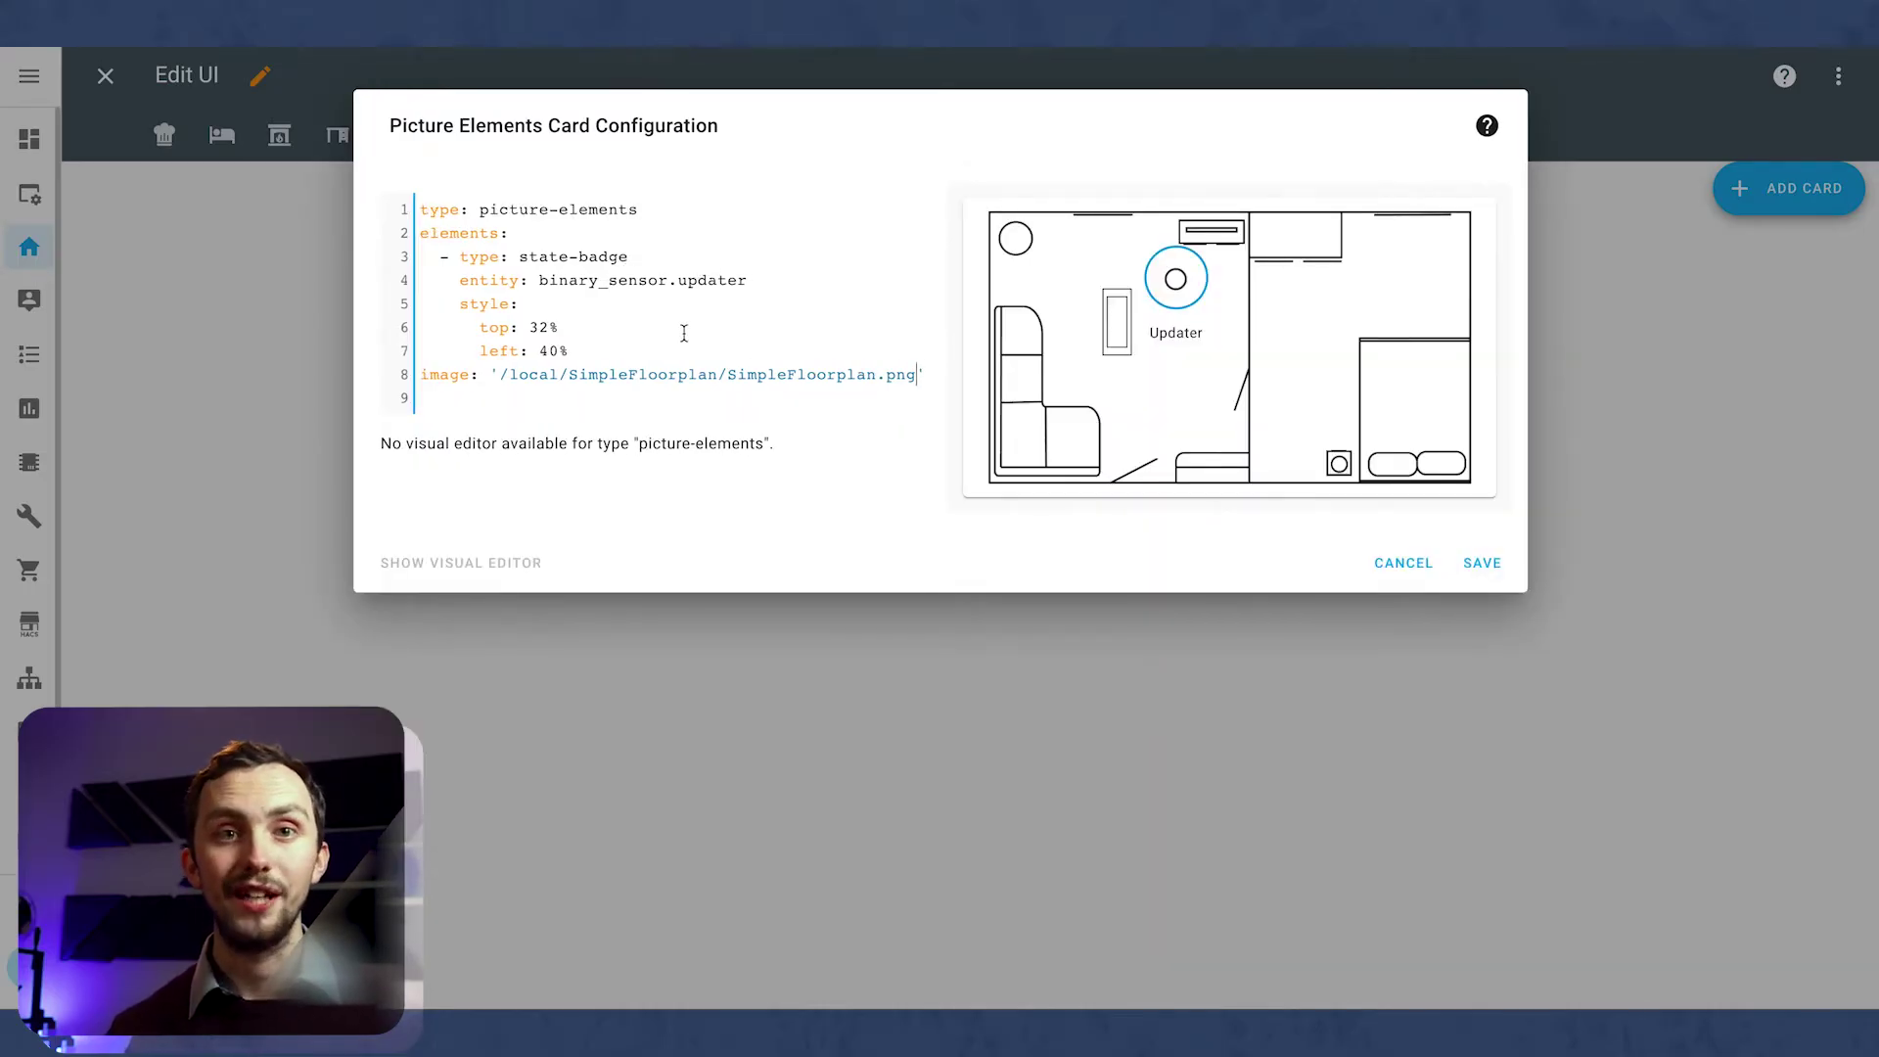
Change the default element to a state-icon for light.cave_left_light, positioned at top 13% and left 10%.
{"action": "double_click", "coordinate": [620, 257]}
{"action": "type", "text": "icon"}
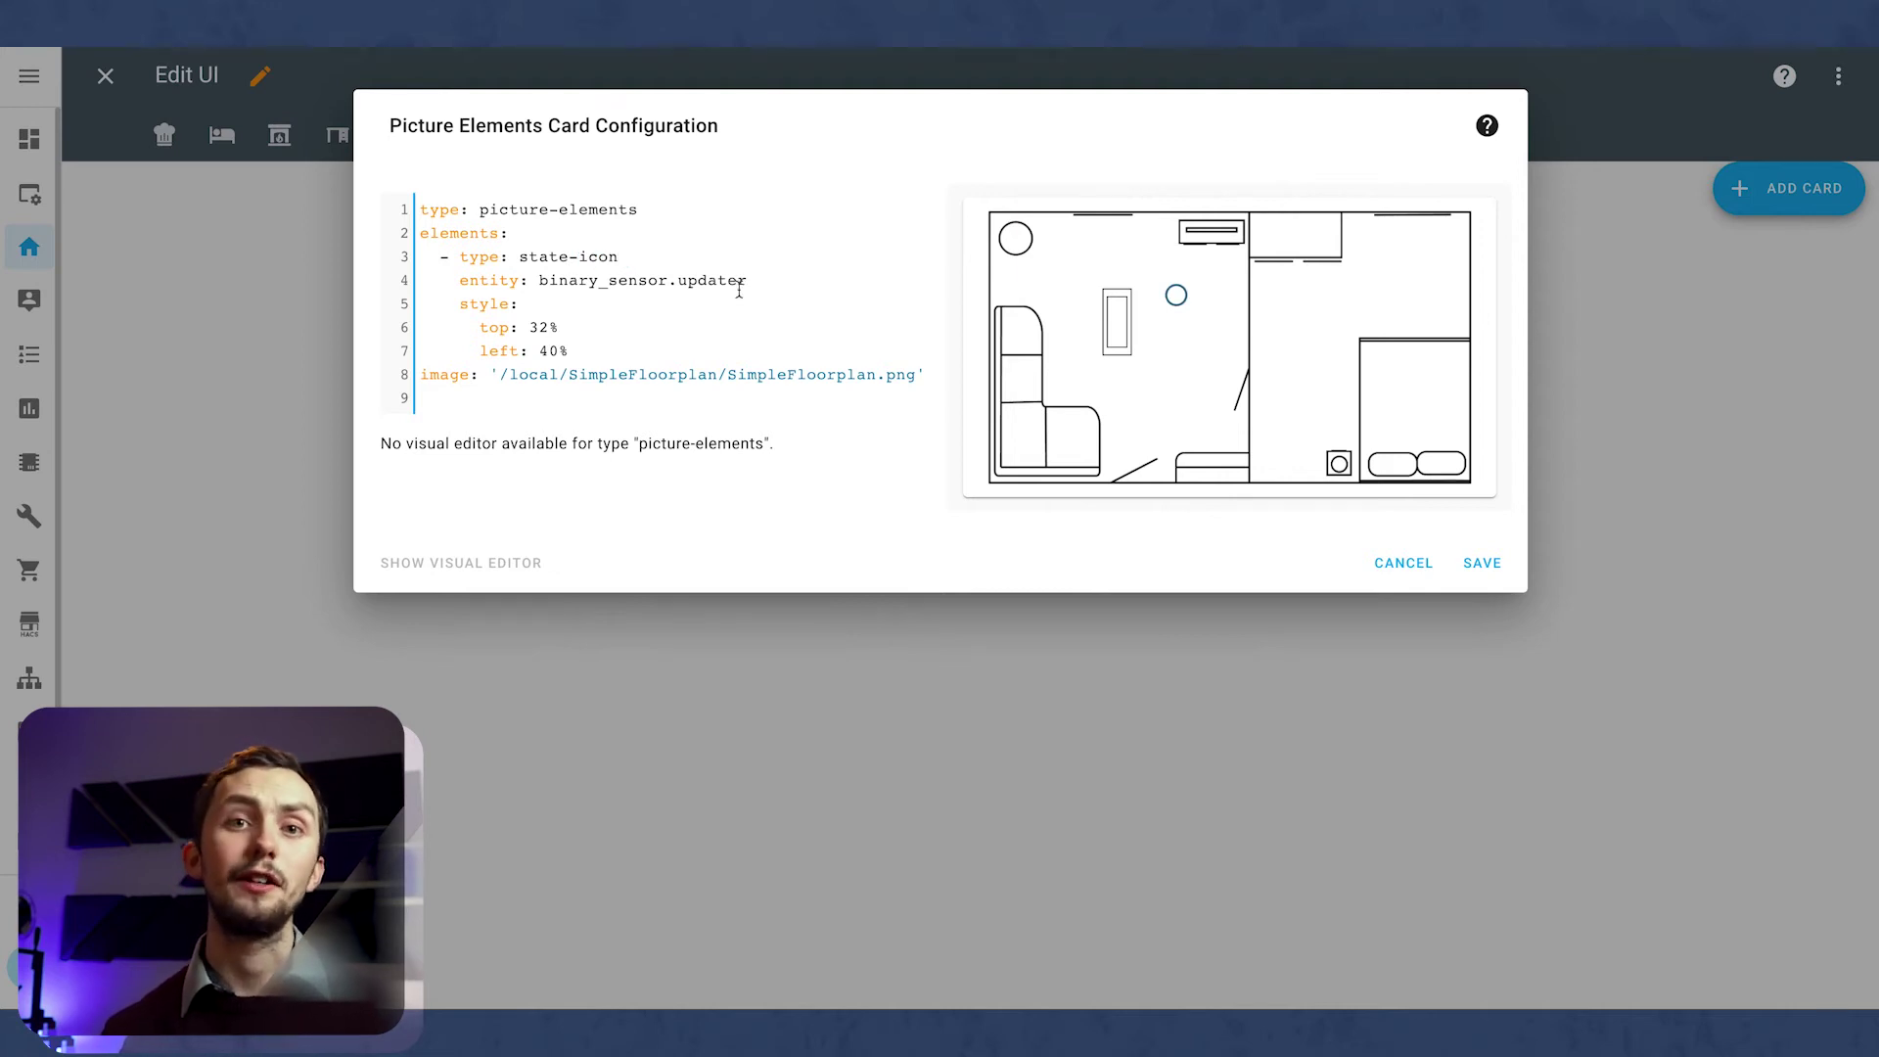
{"action": "left_click_drag", "start_coordinate": [746, 281], "coordinate": [520, 284]}
{"action": "type", "text": "light.cave_left_light"}
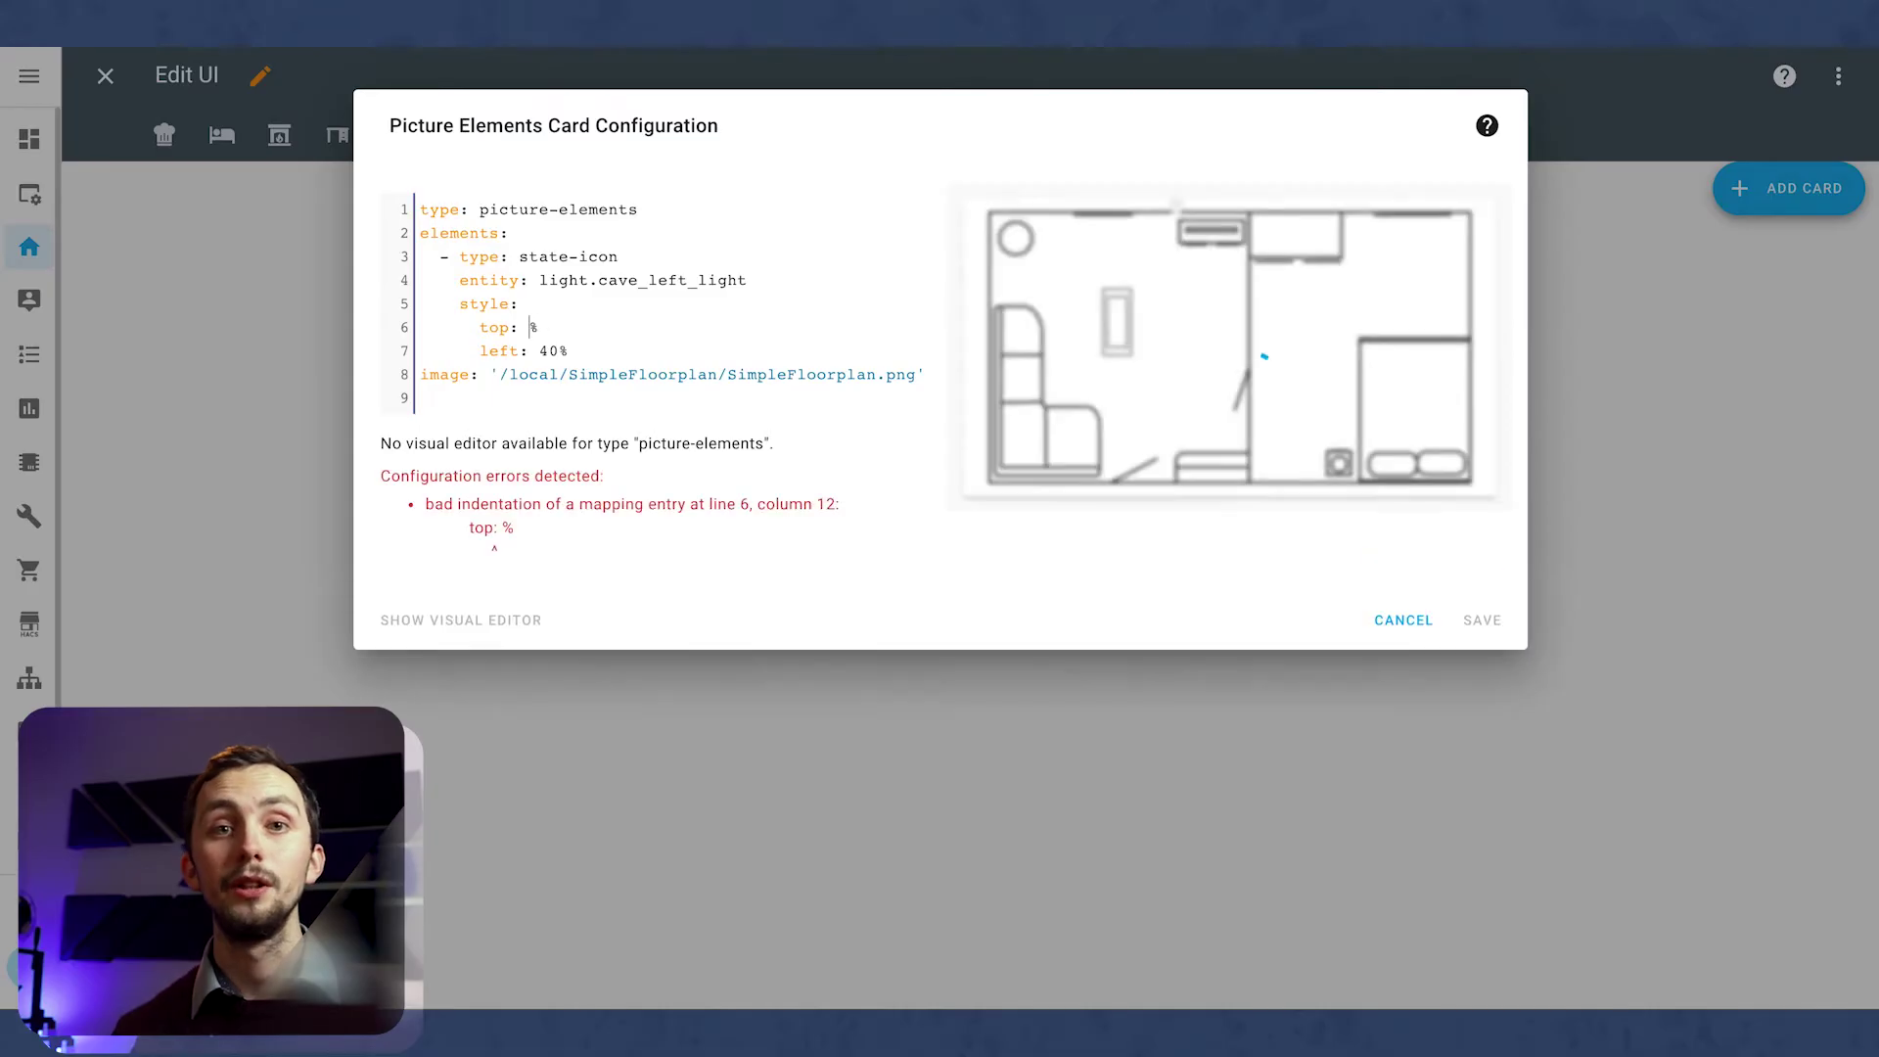
{"action": "type", "text": "28"}
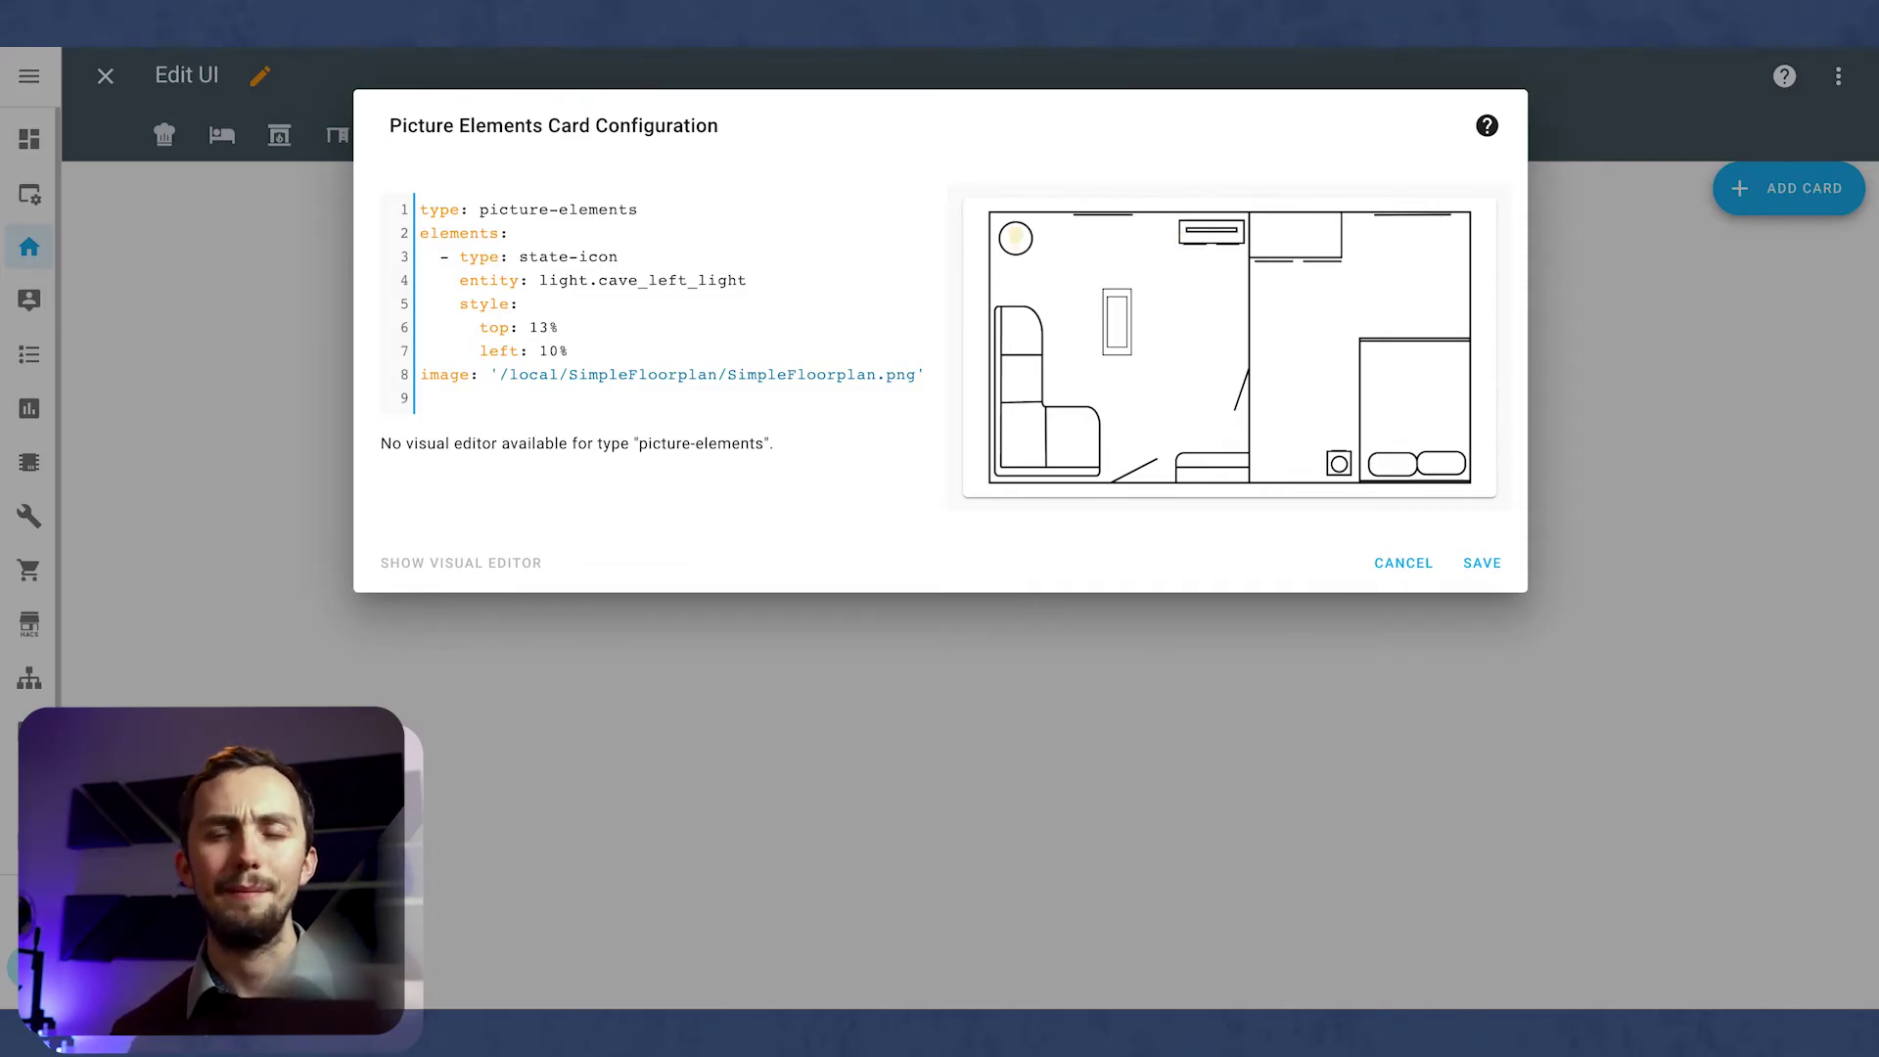
Duplicate the state-icon element and set the copy's entity to light.cave_main_light.
{"action": "left_click_drag", "start_coordinate": [599, 353], "coordinate": [390, 259]}
{"action": "key", "text": "ctrl+c"}
{"action": "left_click", "coordinate": [576, 368]}
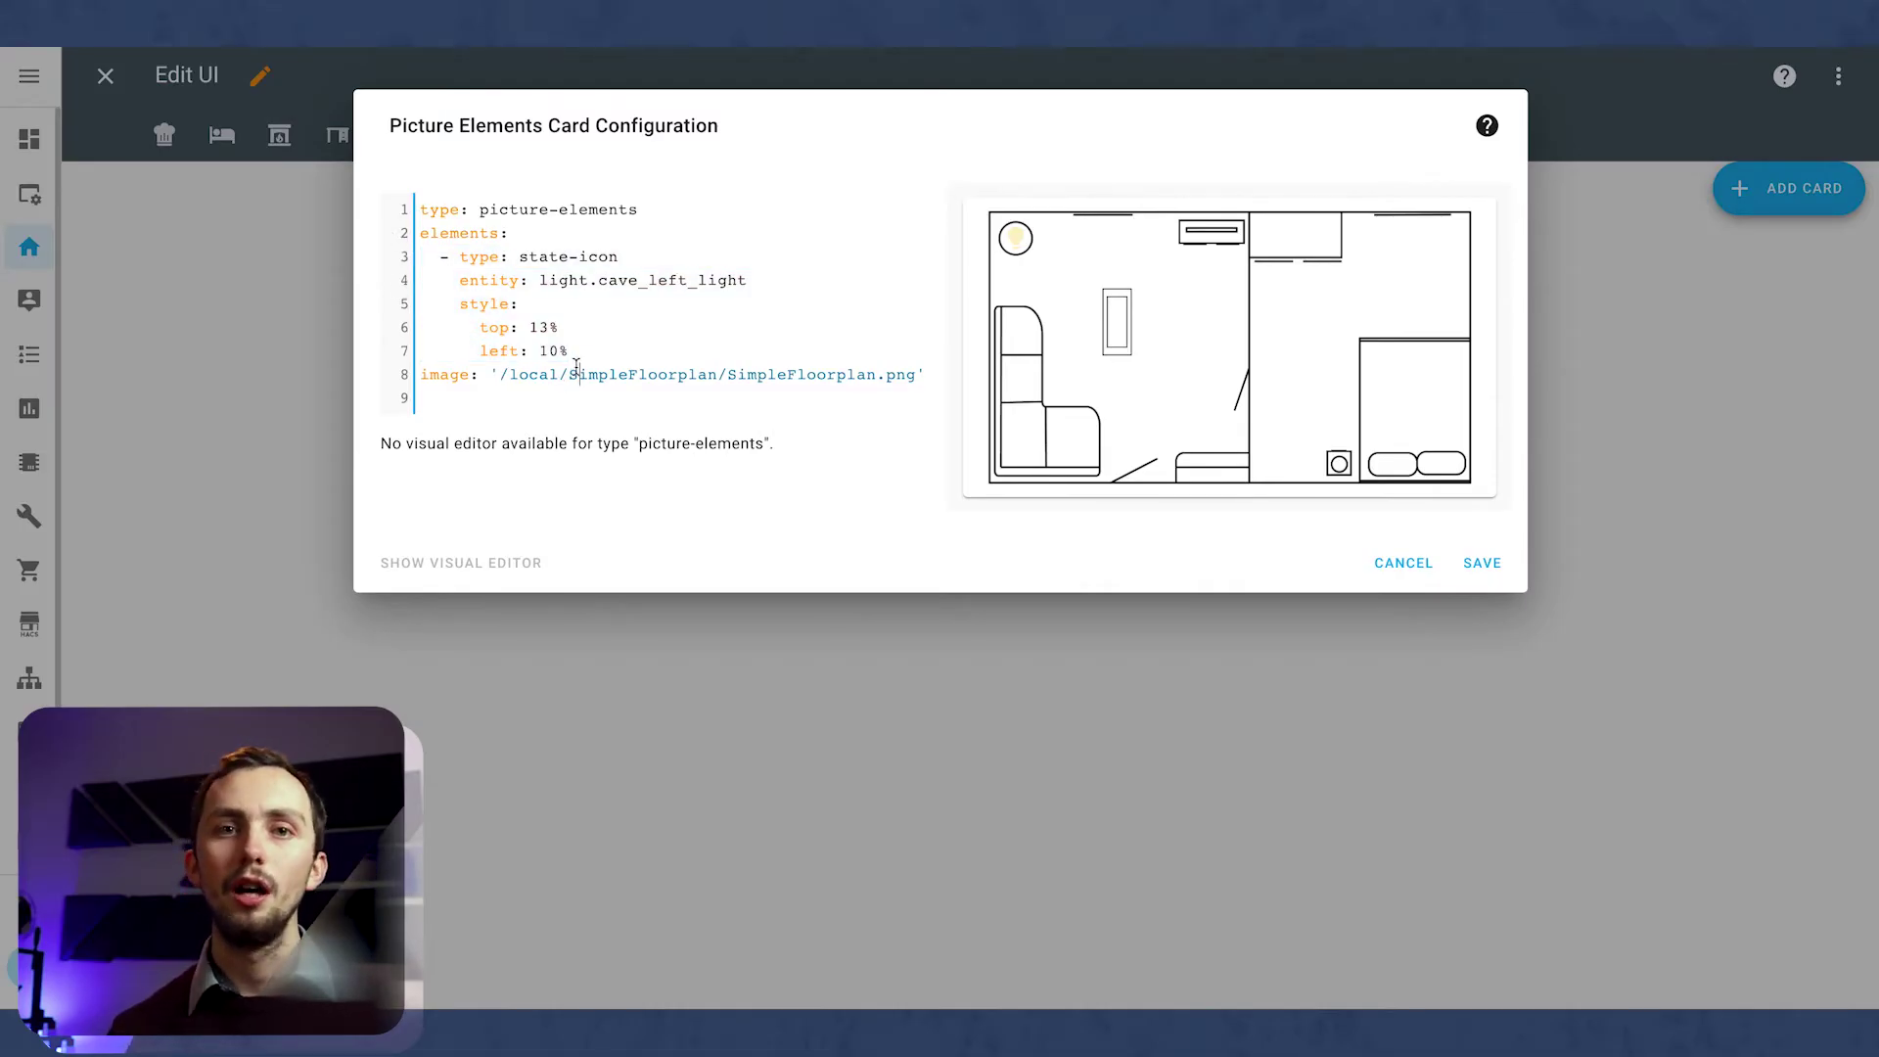
{"action": "left_click", "coordinate": [569, 350]}
{"action": "key", "text": "Return"}
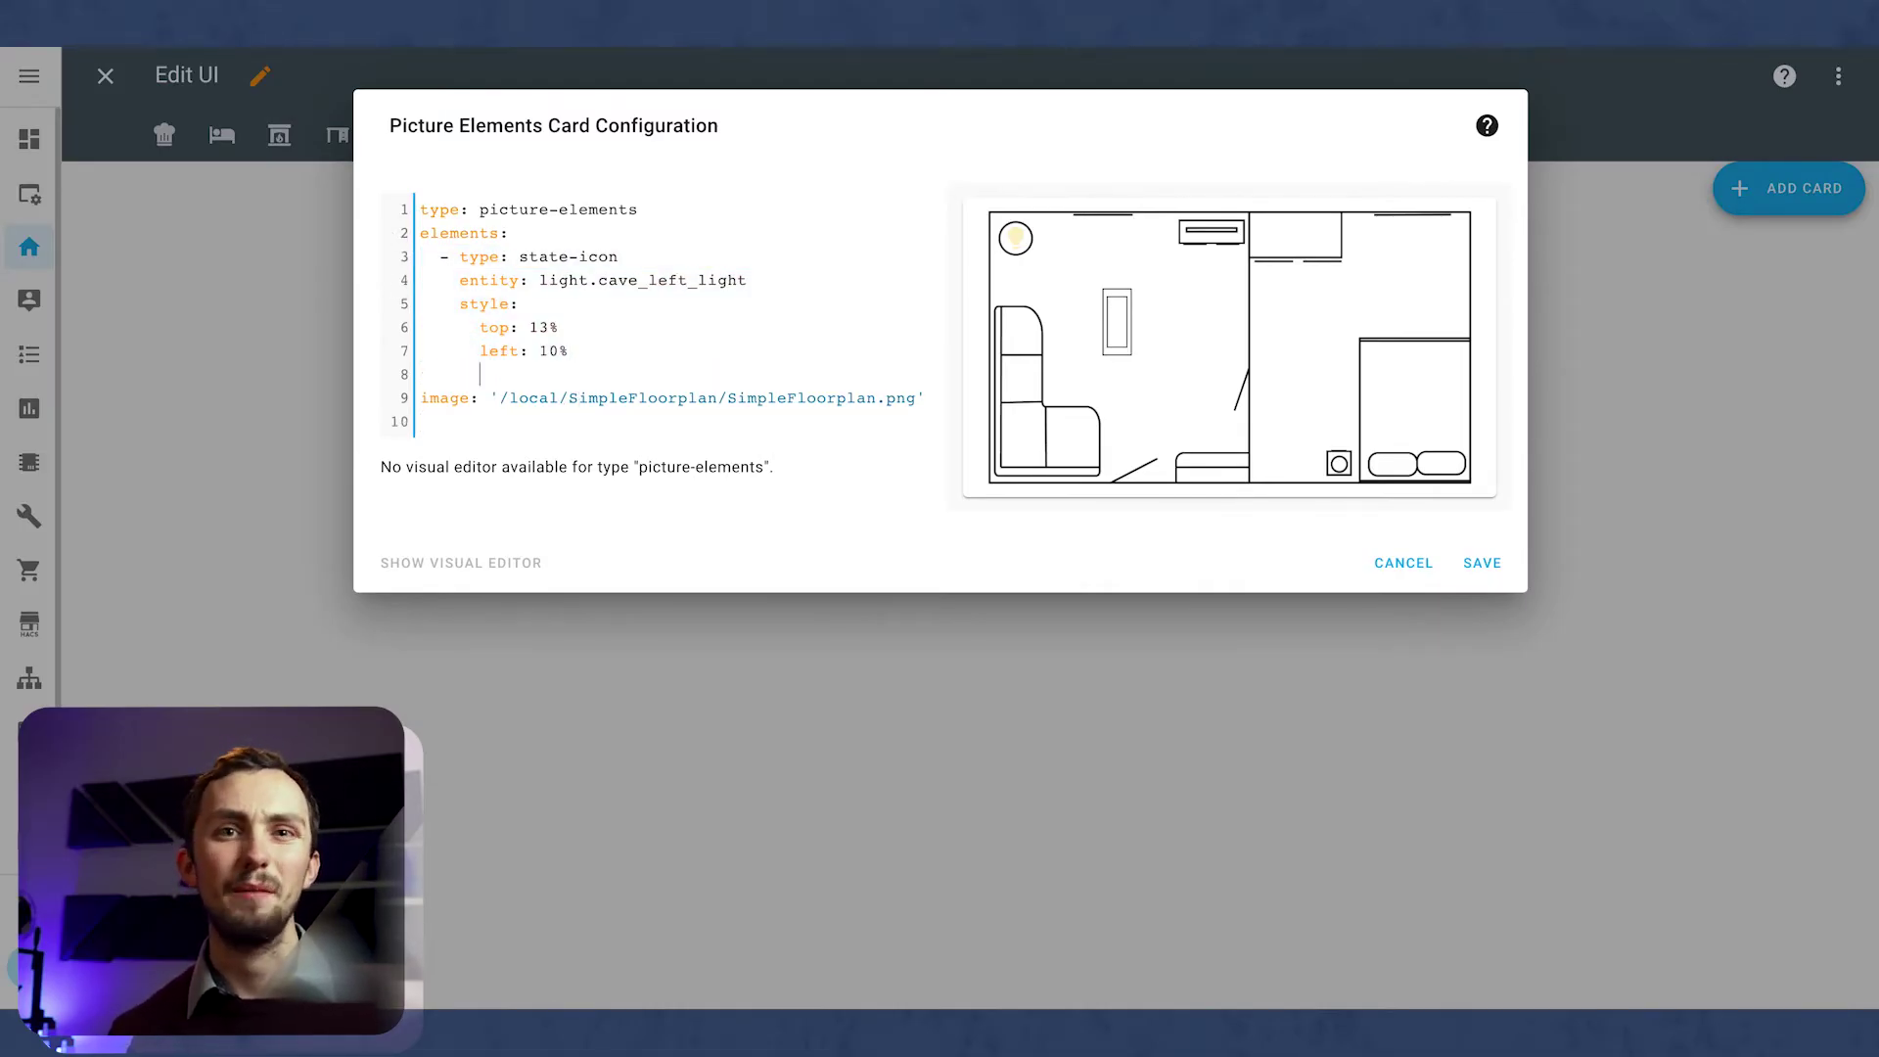
{"action": "key", "text": "ctrl+v"}
{"action": "left_click_drag", "start_coordinate": [686, 399], "coordinate": [649, 398]}
{"action": "type", "text": "main"}
Position the light.cave_main_light icon at top 40% and left 35%.
{"action": "double_click", "coordinate": [546, 445]}
{"action": "key", "text": "BackSpace"}
{"action": "type", "text": "40"}
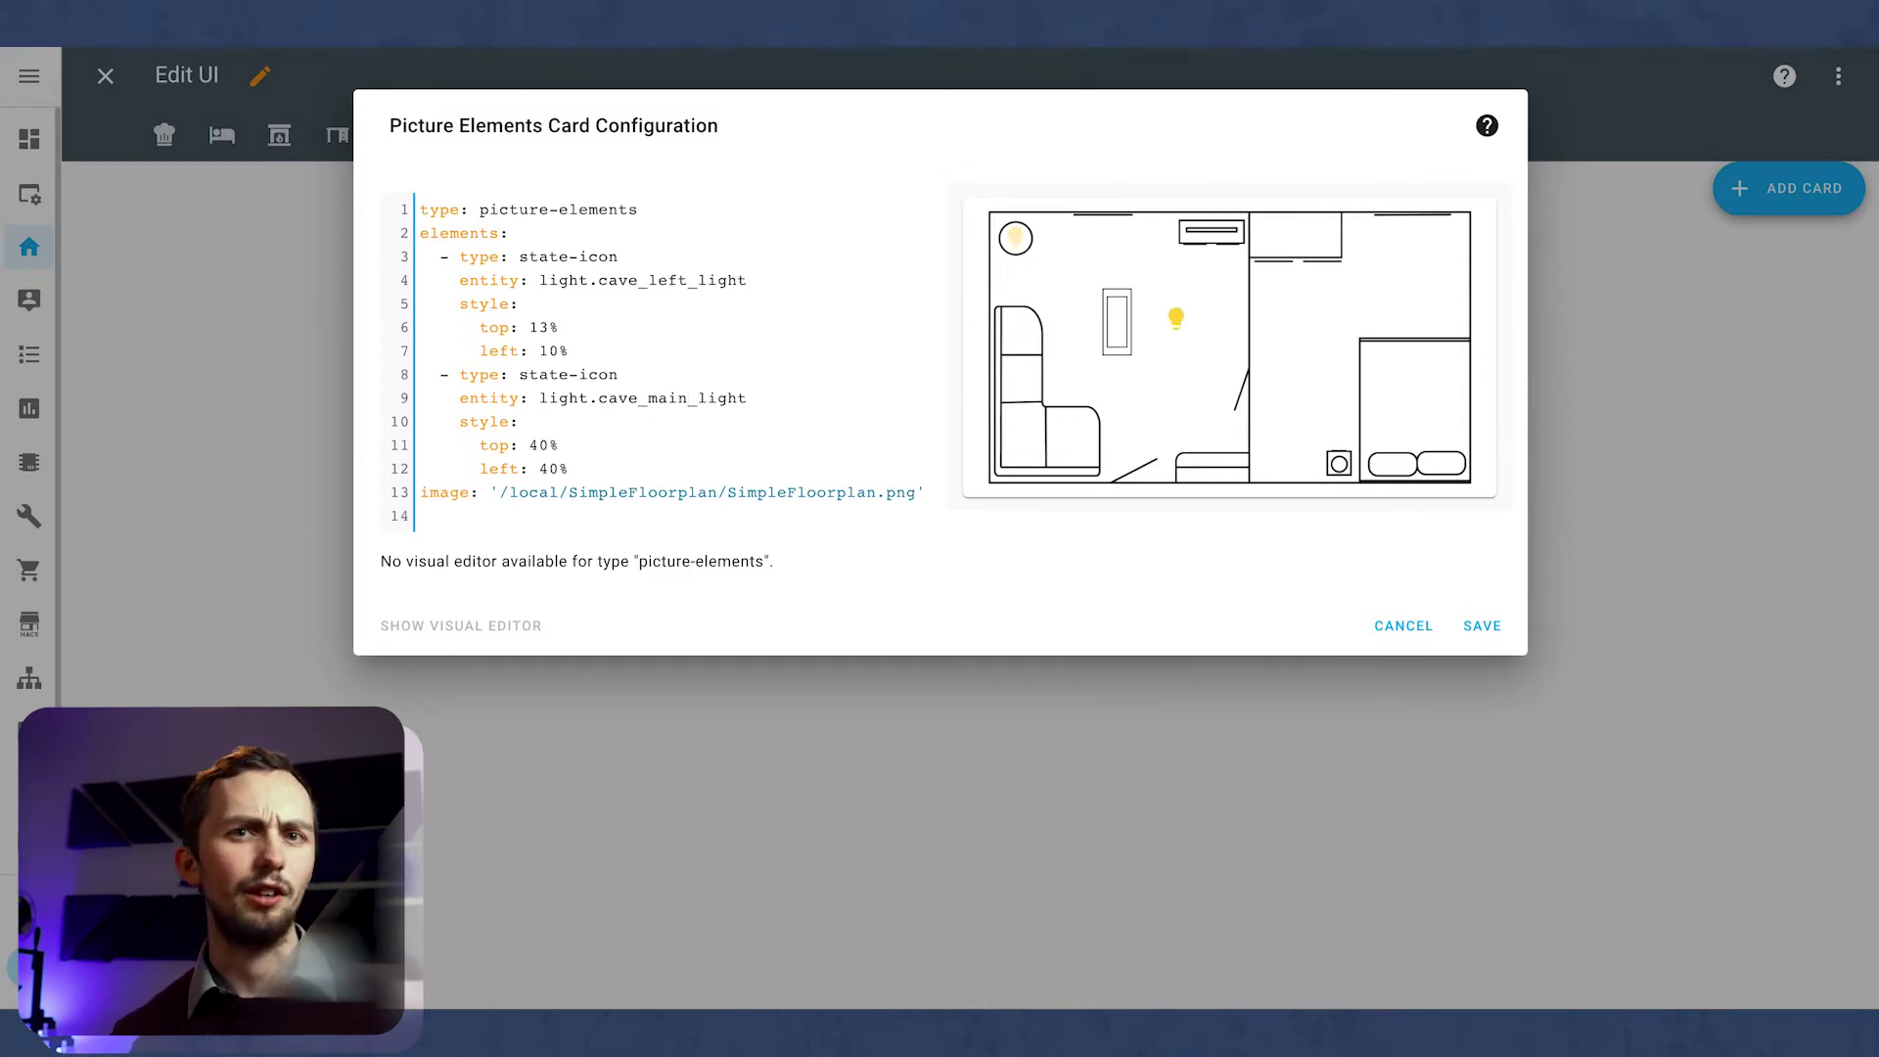
{"action": "key", "text": "BackSpace"}
{"action": "key", "text": "BackSpace"}
{"action": "type", "text": "35"}
Duplicate the main light element and set the copy's entity to light.bedside_left.
{"action": "left_click_drag", "start_coordinate": [569, 469], "coordinate": [420, 375]}
{"action": "left_click", "coordinate": [577, 469]}
{"action": "key", "text": "Return"}
{"action": "type", "text": "- type: state-icon     entity: light.cave_main_light     style:       top: 40%       left: 35%"}
{"action": "left_click_drag", "start_coordinate": [687, 515], "coordinate": [597, 516]}
{"action": "type", "text": "bedside_left"}
Position the light.bedside_left icon over the bedside table at top 85% and left 71%.
{"action": "left_click", "coordinate": [540, 562]}
{"action": "key", "text": "BackSpace"}
{"action": "type", "text": "7"}
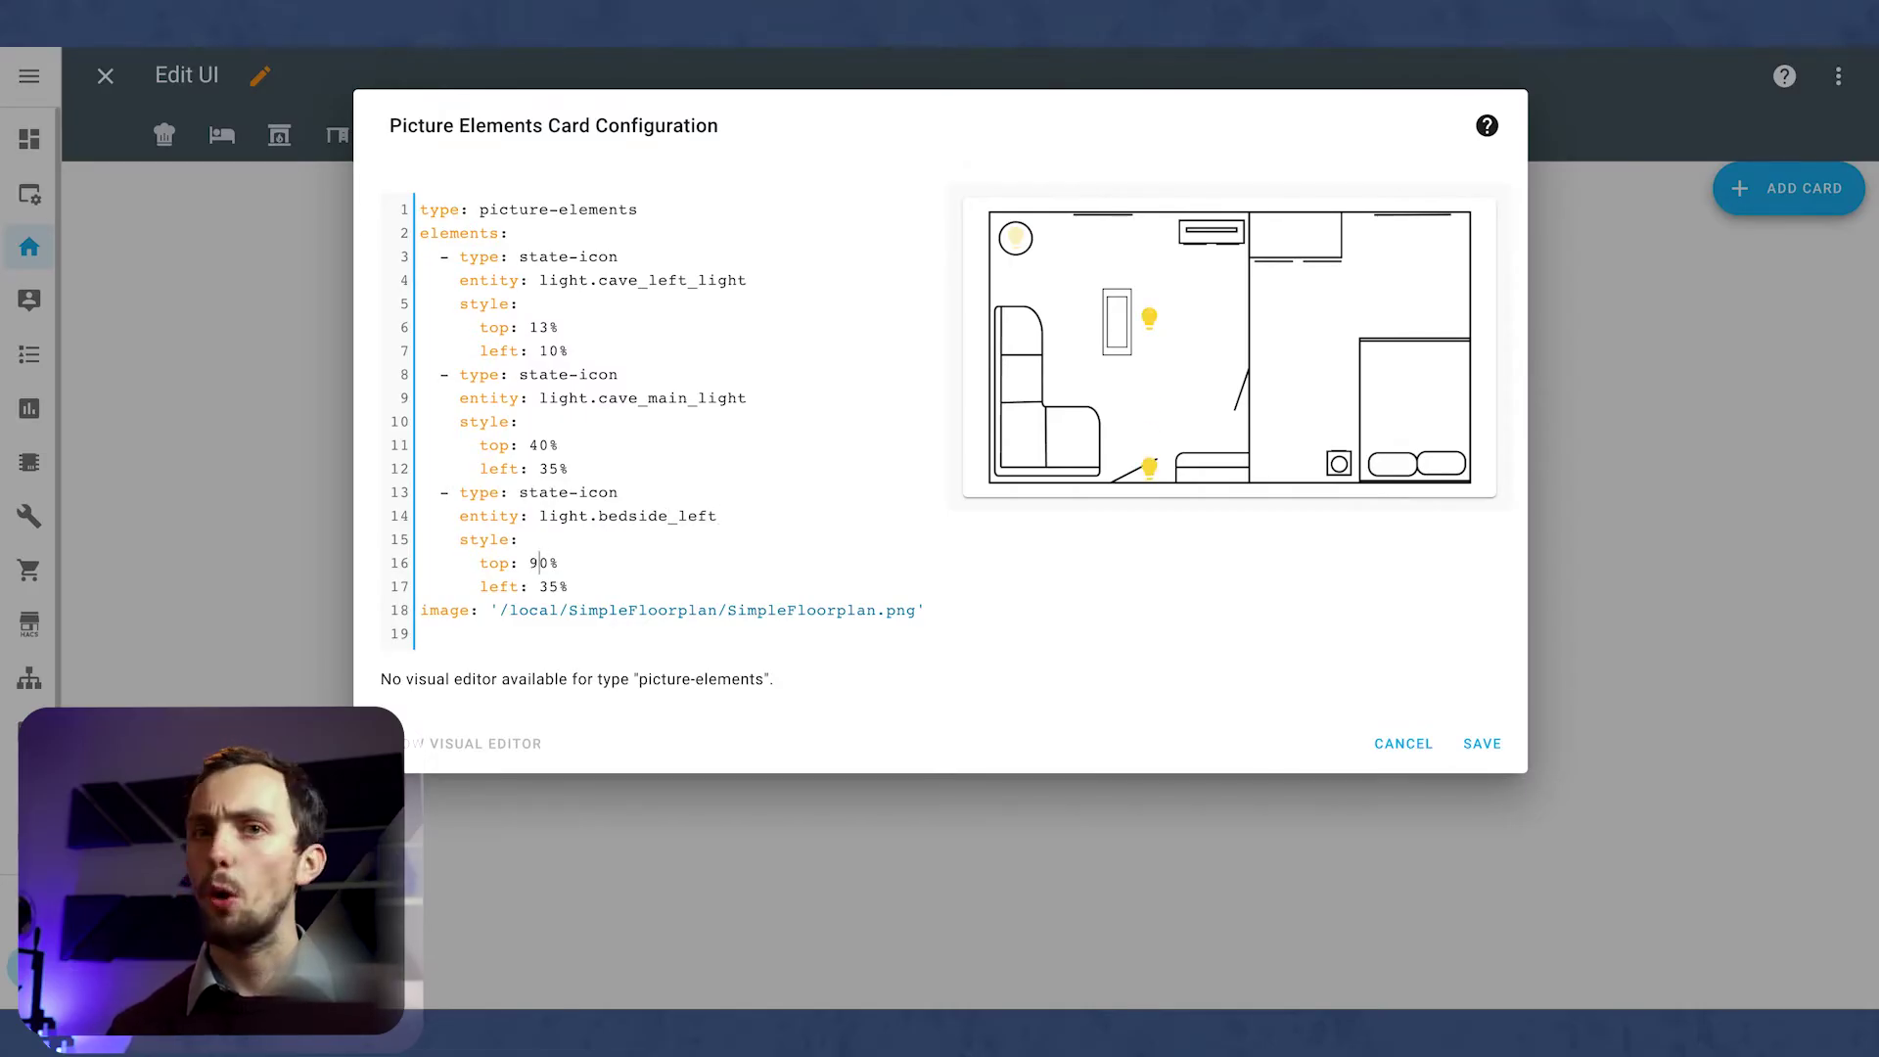
{"action": "key", "text": "BackSpace"}
{"action": "key", "text": "BackSpace"}
{"action": "type", "text": "85"}
{"action": "key", "text": "Right"}
{"action": "key", "text": "BackSpace"}
{"action": "key", "text": "BackSpace"}
{"action": "type", "text": "70"}
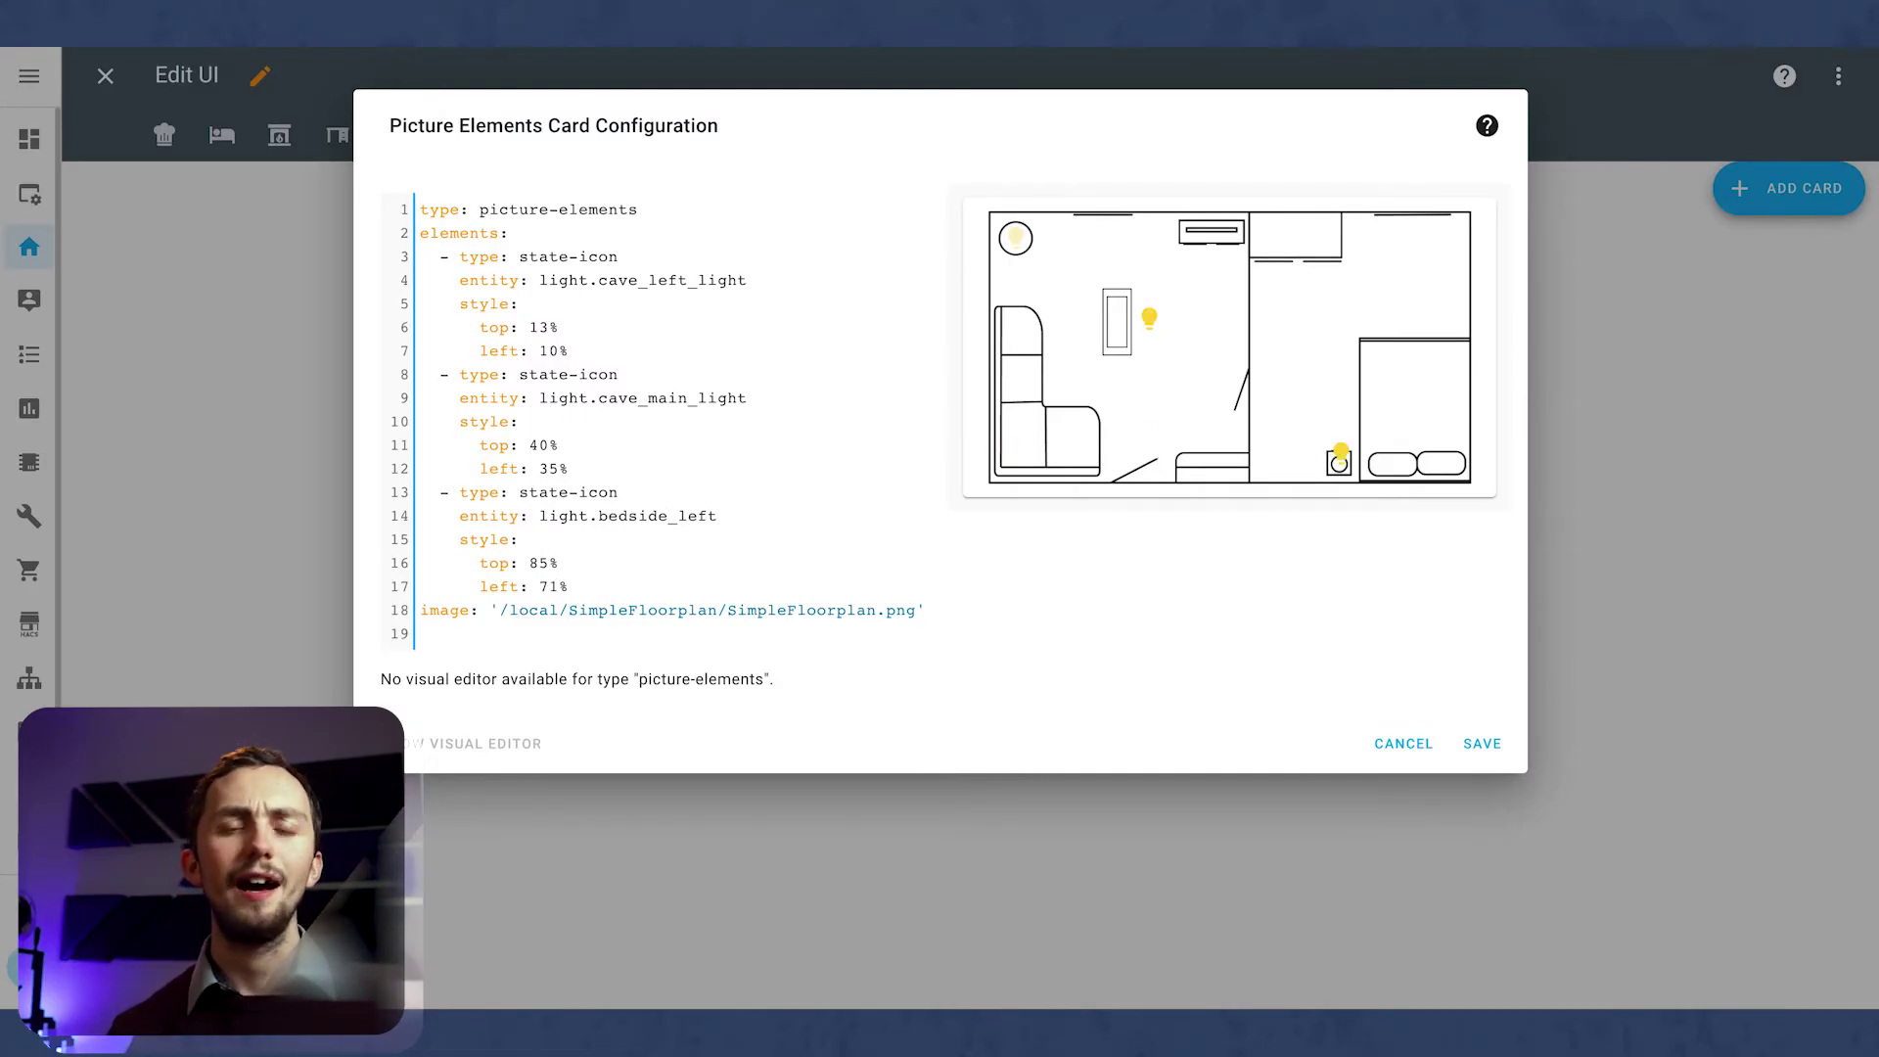
Duplicate the light.bedside_left element and set the copy's entity to light.bedroom.
{"action": "left_click_drag", "start_coordinate": [587, 586], "coordinate": [338, 500]}
{"action": "key", "text": "ctrl+c"}
{"action": "left_click", "coordinate": [596, 584]}
{"action": "key", "text": "Return"}
{"action": "key", "text": "ctrl+v"}
{"action": "left_click_drag", "start_coordinate": [600, 633], "coordinate": [716, 633]}
{"action": "type", "text": "bed_main"}
{"action": "double_click", "coordinate": [628, 636]}
{"action": "key", "text": "BackSpace"}
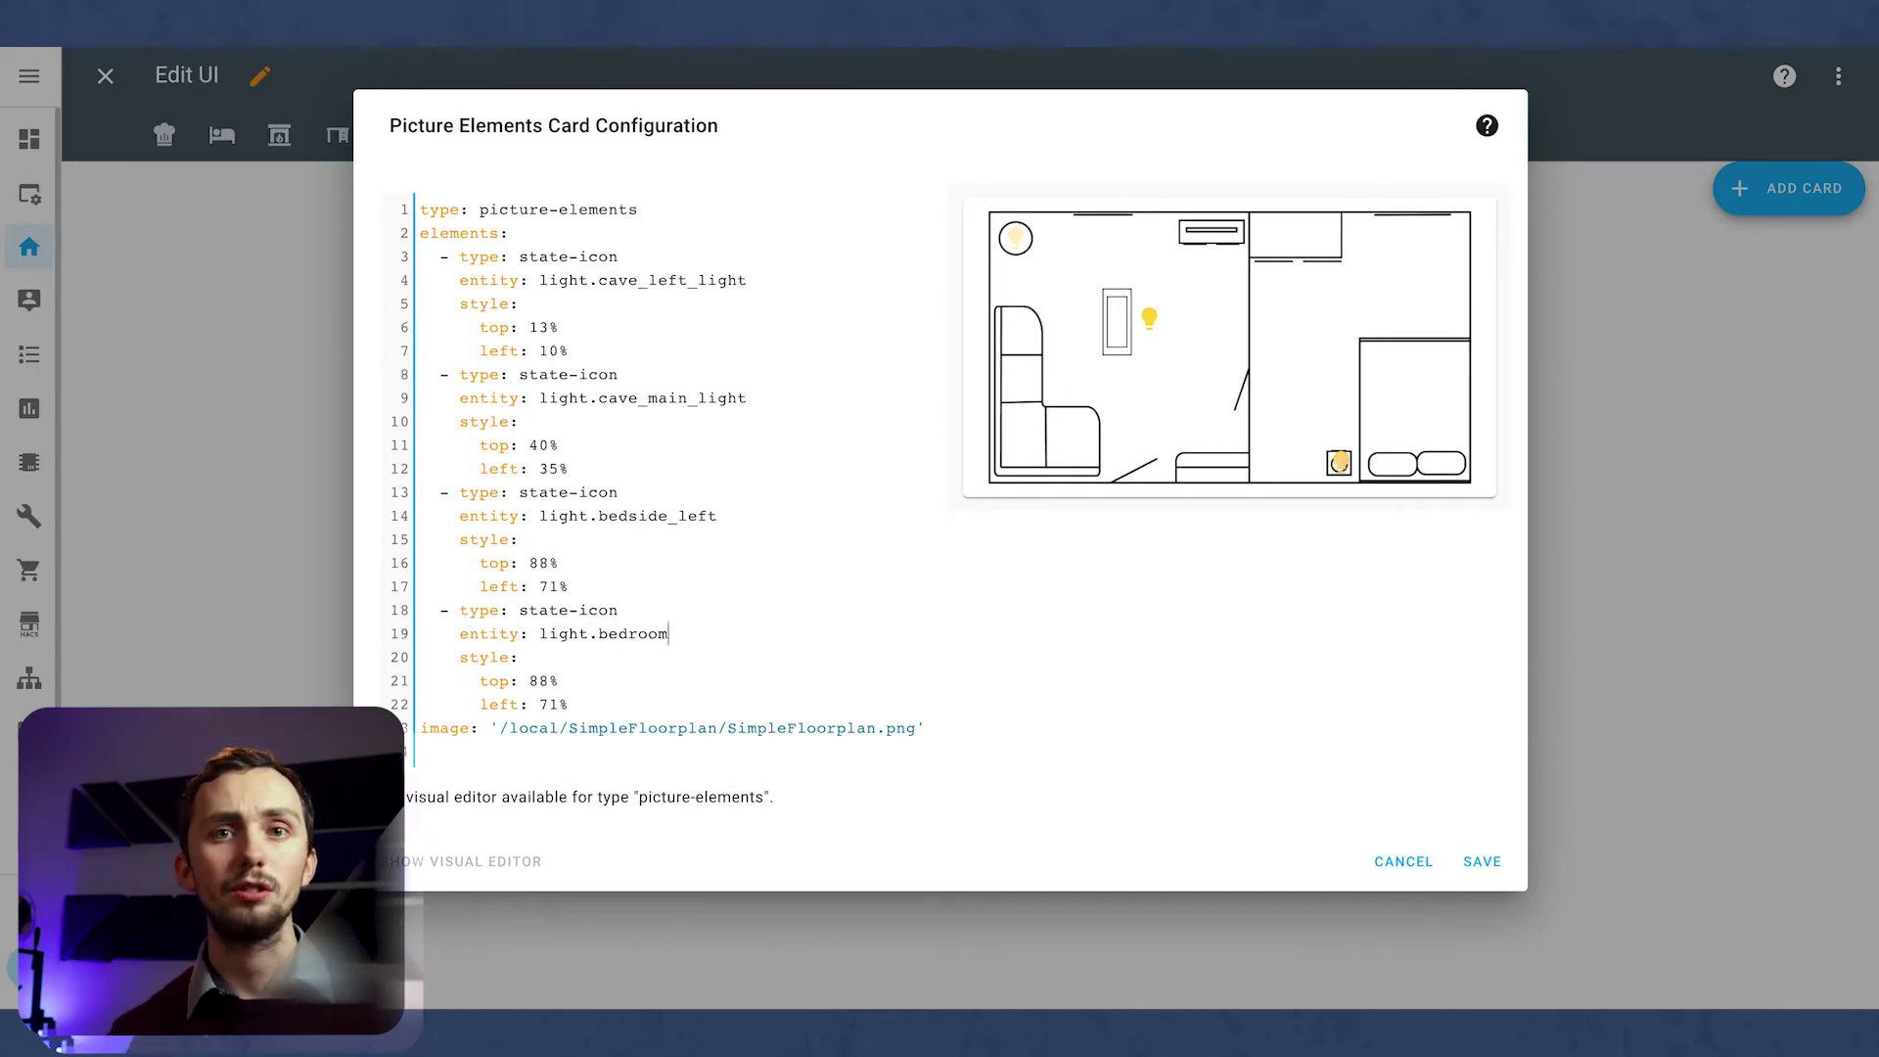
Duplicate the bedroom light element below itself and set the copy's entity to media_player.cave.
{"action": "left_click", "coordinate": [717, 693]}
{"action": "key", "text": "Return"}
{"action": "key", "text": "Return"}
{"action": "left_click_drag", "start_coordinate": [572, 704], "coordinate": [369, 608]}
{"action": "key", "text": "ctrl+c"}
{"action": "left_click", "coordinate": [599, 727]}
{"action": "key", "text": "ctrl+v"}
{"action": "left_click_drag", "start_coordinate": [539, 752], "coordinate": [668, 751]}
{"action": "type", "text": "media_player.cave"}
Change the media player element's entity to media_player.tv and position its icon at top 10% and left 37%.
{"action": "key", "text": "BackSpace"}
{"action": "key", "text": "BackSpace"}
{"action": "type", "text": "20"}
{"action": "double_click", "coordinate": [550, 822]}
{"action": "type", "text": "40"}
{"action": "double_click", "coordinate": [686, 751]}
{"action": "type", "text": "tv"}
{"action": "double_click", "coordinate": [543, 798]}
{"action": "type", "text": "100"}
{"action": "key", "text": "BackSpace"}
{"action": "double_click", "coordinate": [548, 822]}
{"action": "type", "text": "35"}
{"action": "key", "text": "BackSpace"}
{"action": "type", "text": "7"}
Duplicate the TV element and set the copy's entity to media_player.bedroom.
{"action": "left_click_drag", "start_coordinate": [570, 821], "coordinate": [415, 727]}
{"action": "key", "text": "ctrl+v"}
{"action": "type", "text": "bedroom"}
Position the media_player.bedroom icon at top 12% and left 64%, and save the card.
{"action": "double_click", "coordinate": [538, 875]}
{"action": "type", "text": "12"}
{"action": "left_click", "coordinate": [548, 898]}
{"action": "key", "text": "BackSpace"}
{"action": "type", "text": "5"}
{"action": "key", "text": "BackSpace"}
{"action": "double_click", "coordinate": [545, 897]}
{"action": "type", "text": "64"}
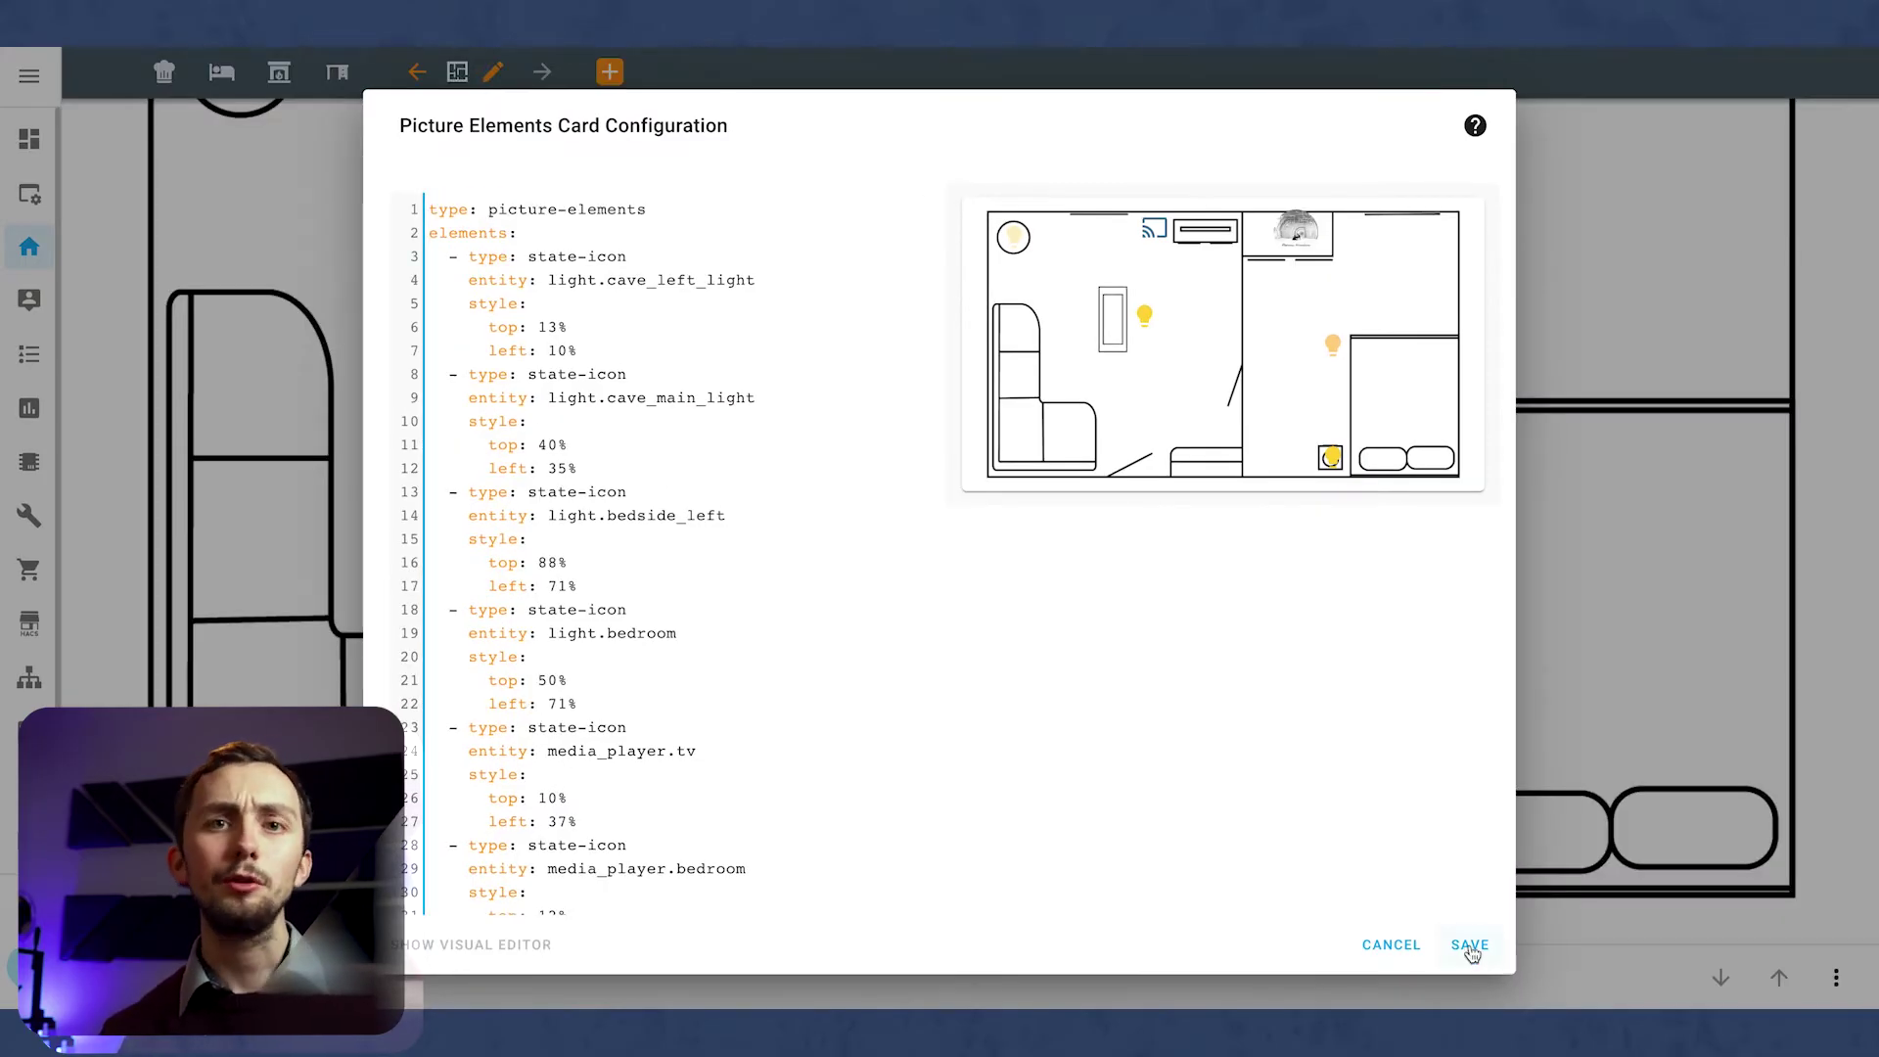
{"action": "left_click", "coordinate": [1468, 945]}
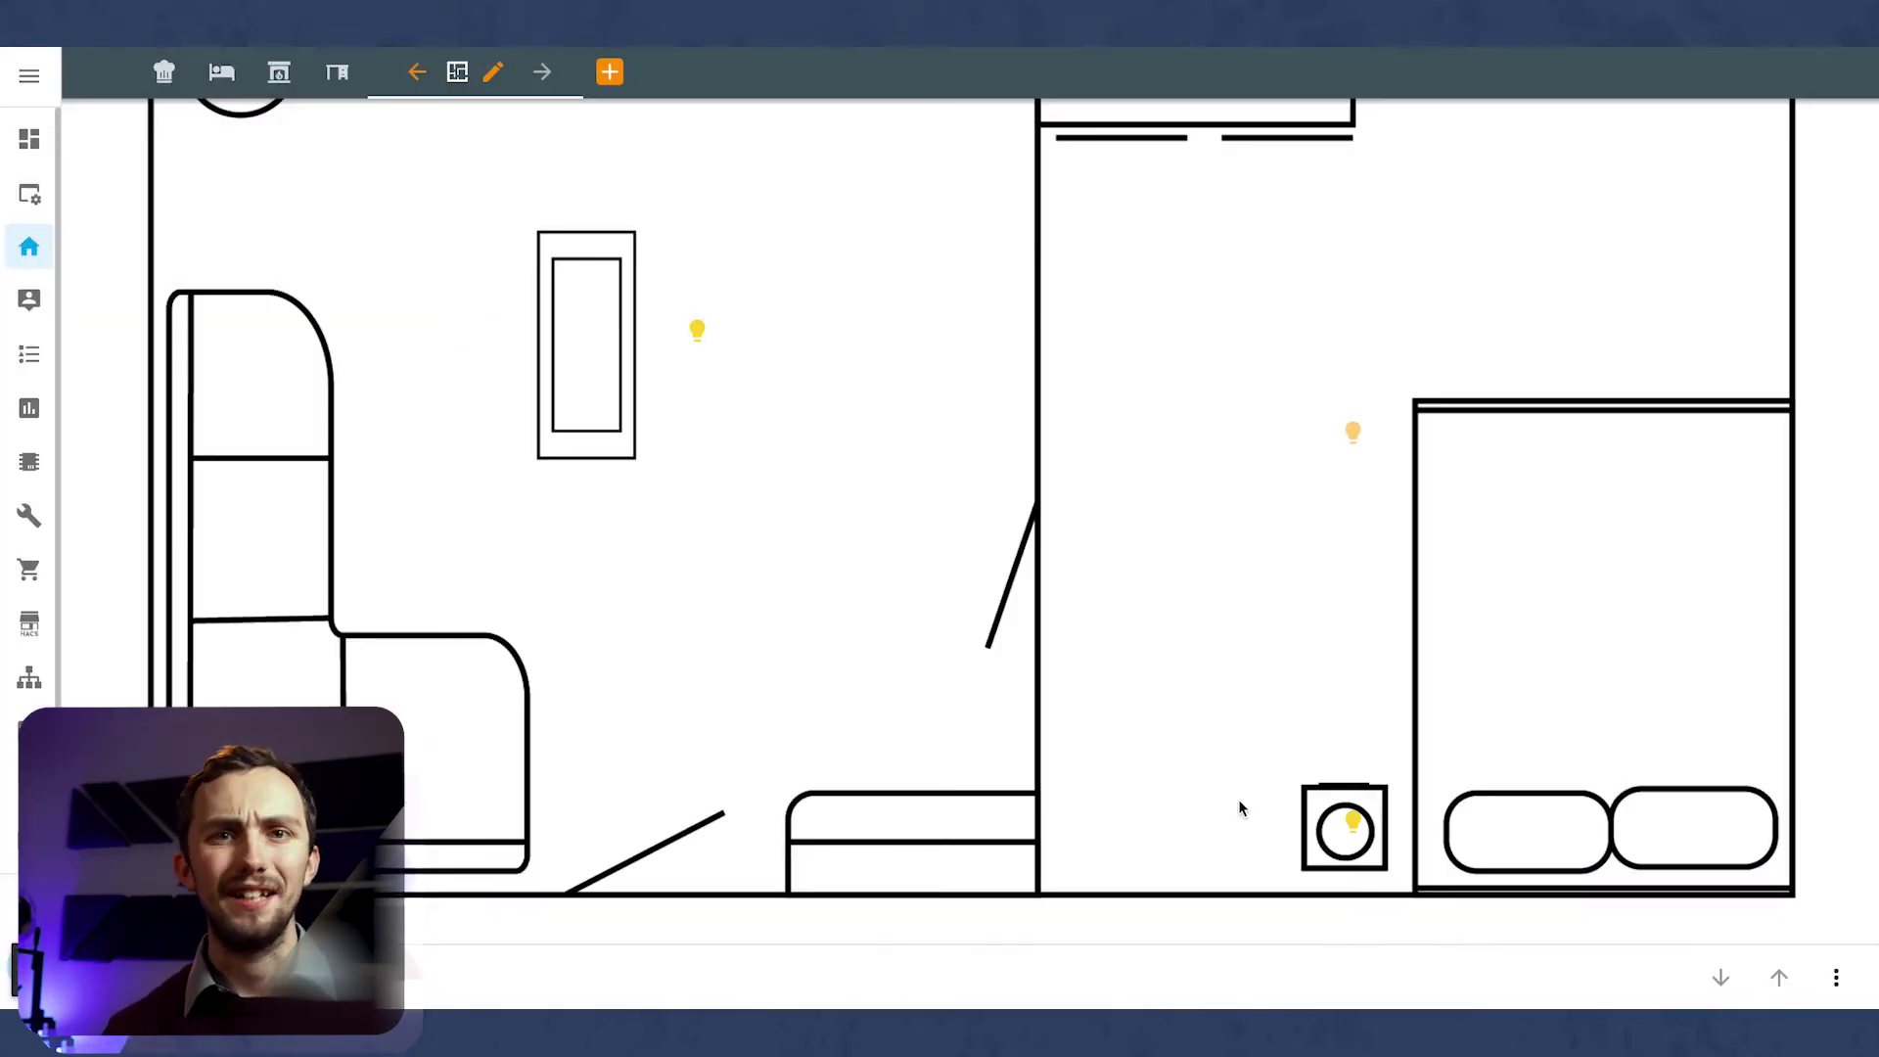
Leave dashboard editing and test the light icon in the round lamp on the floor plan.
{"action": "scroll", "coordinate": [1239, 800], "scroll_direction": "up", "scroll_amount": 2}
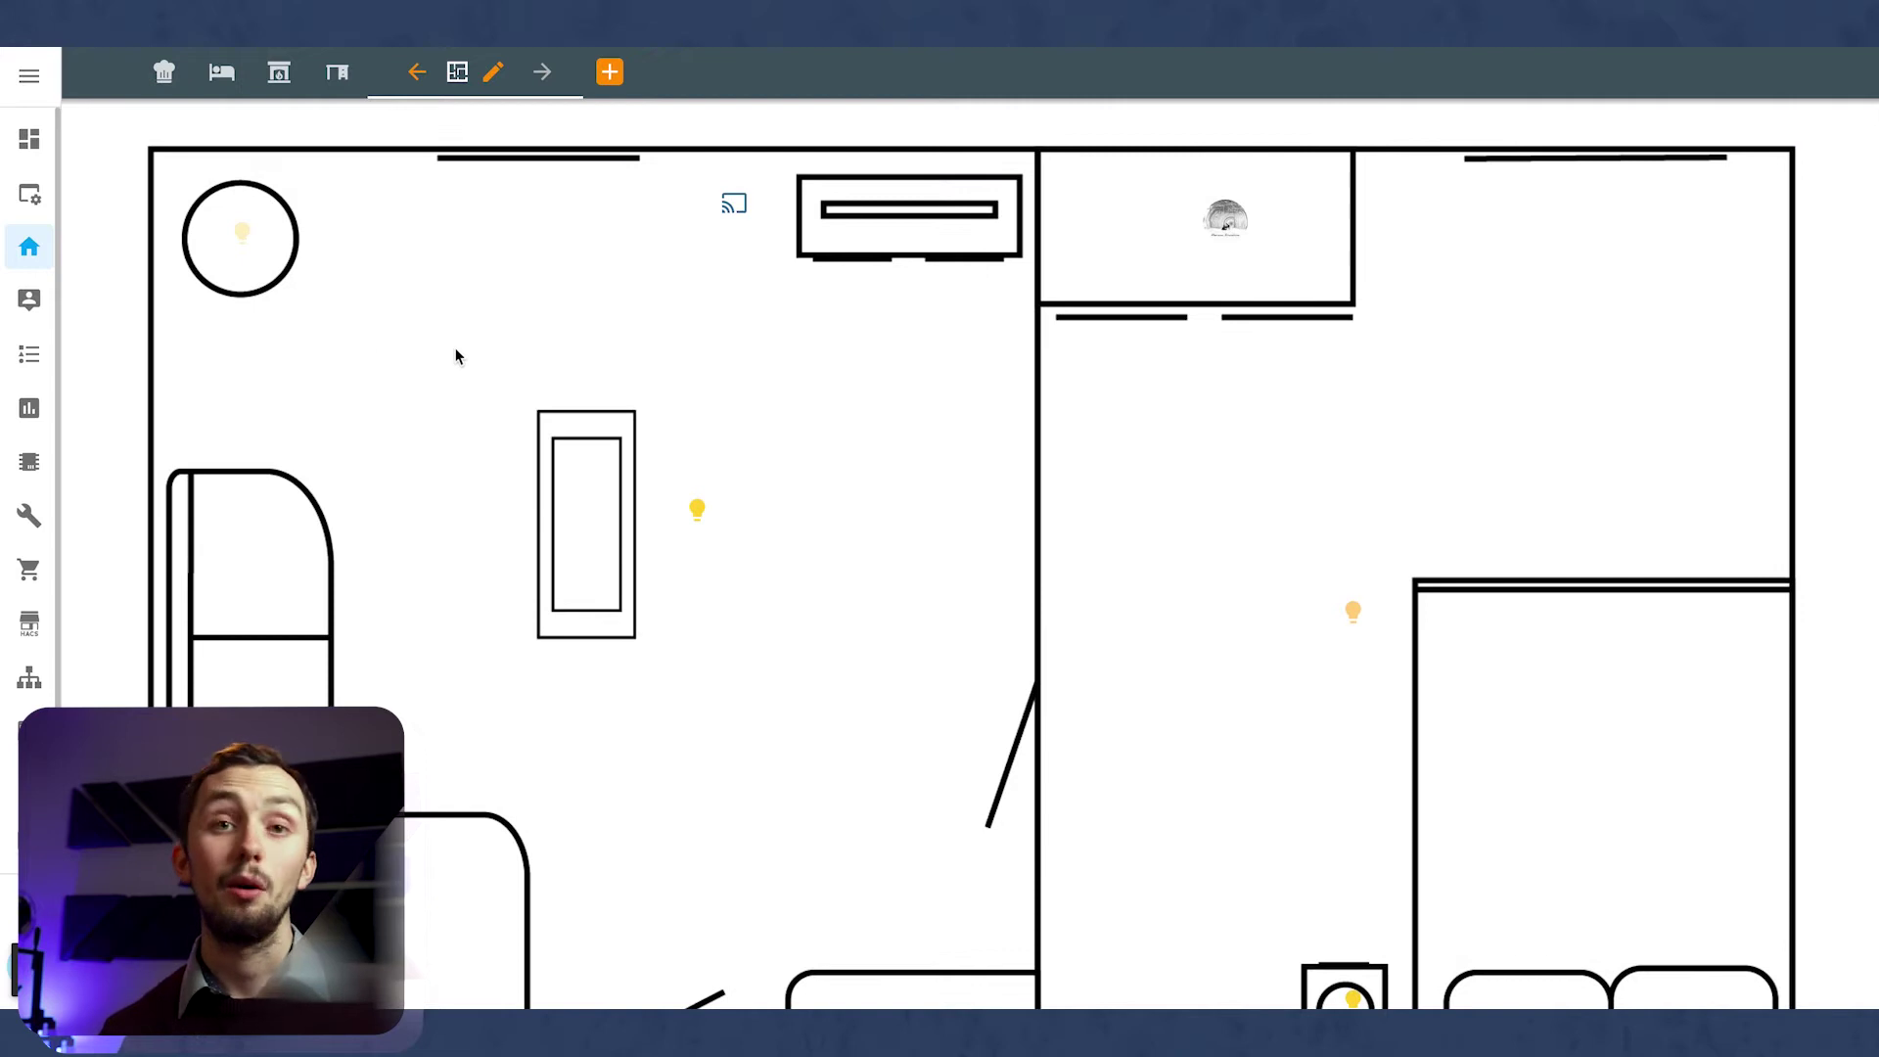
{"action": "scroll", "coordinate": [391, 354], "scroll_direction": "up", "scroll_amount": 1}
{"action": "left_click", "coordinate": [92, 75]}
{"action": "scroll", "coordinate": [443, 338], "scroll_direction": "down", "scroll_amount": 1}
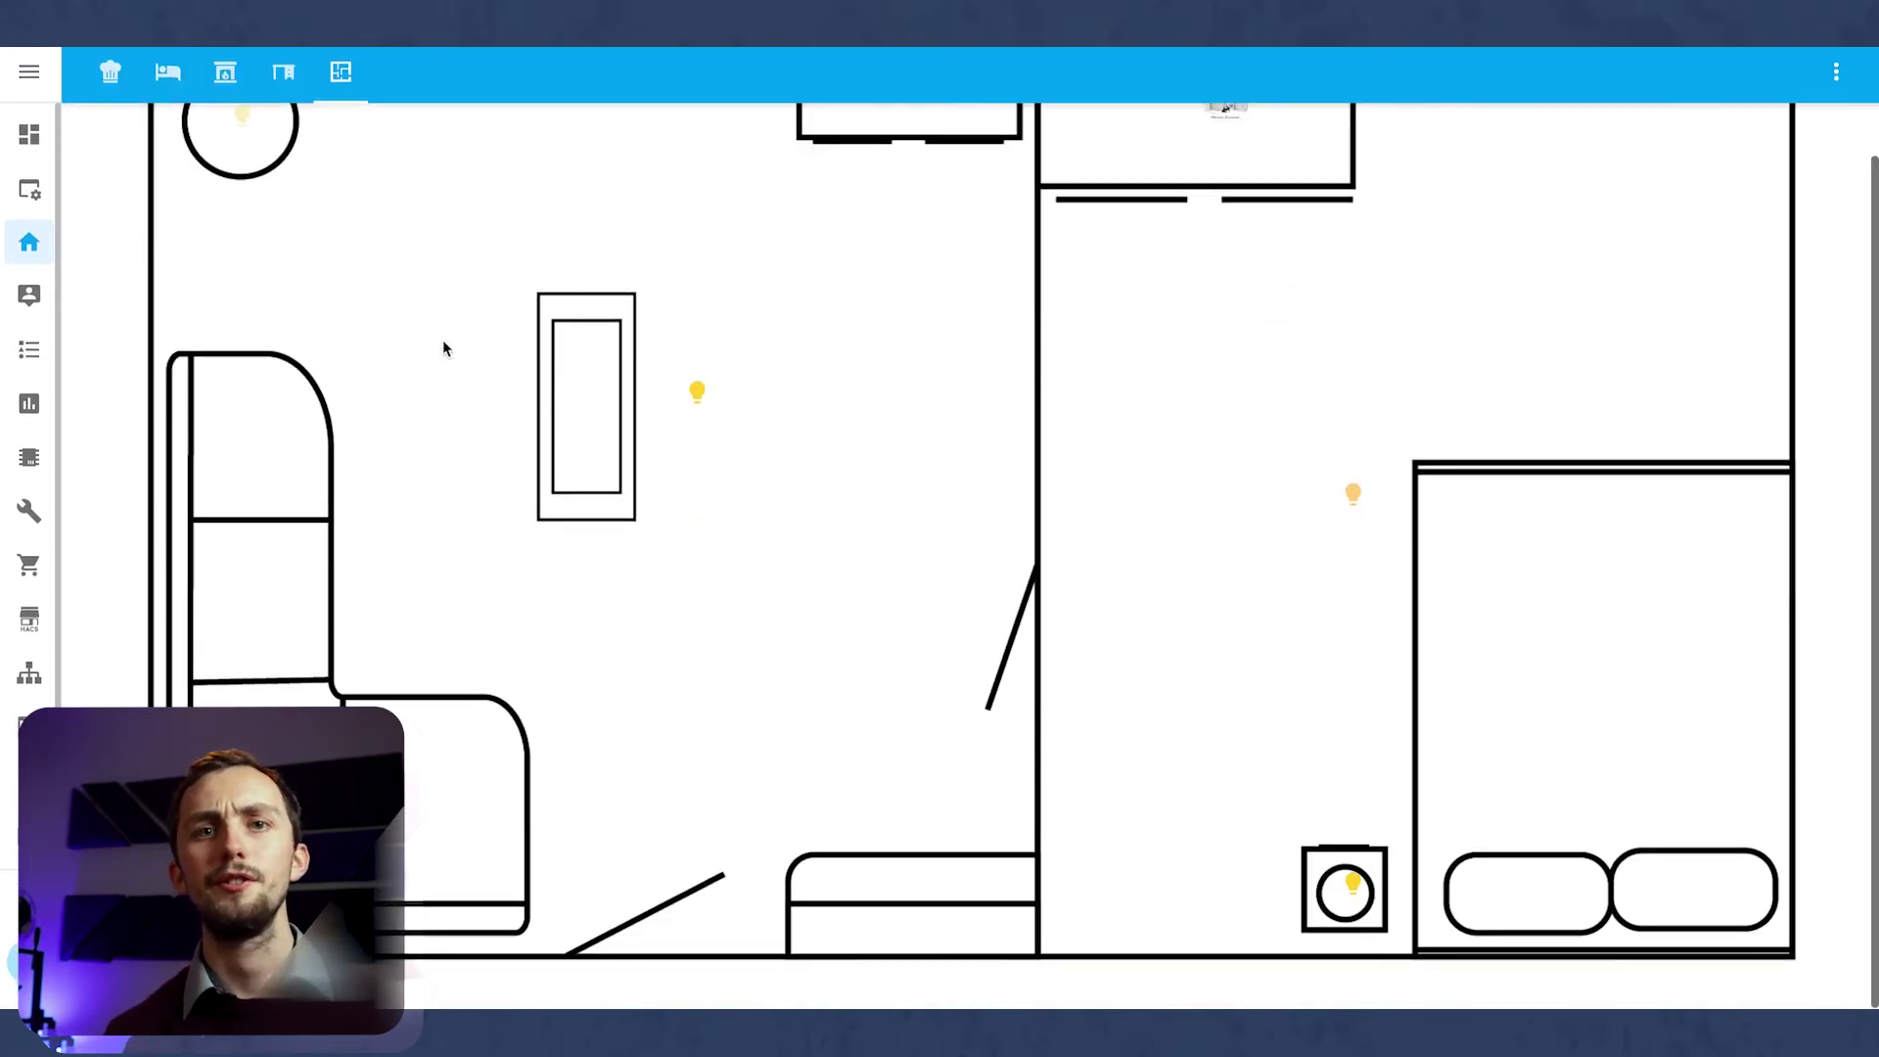
{"action": "scroll", "coordinate": [602, 377], "scroll_direction": "up", "scroll_amount": 1}
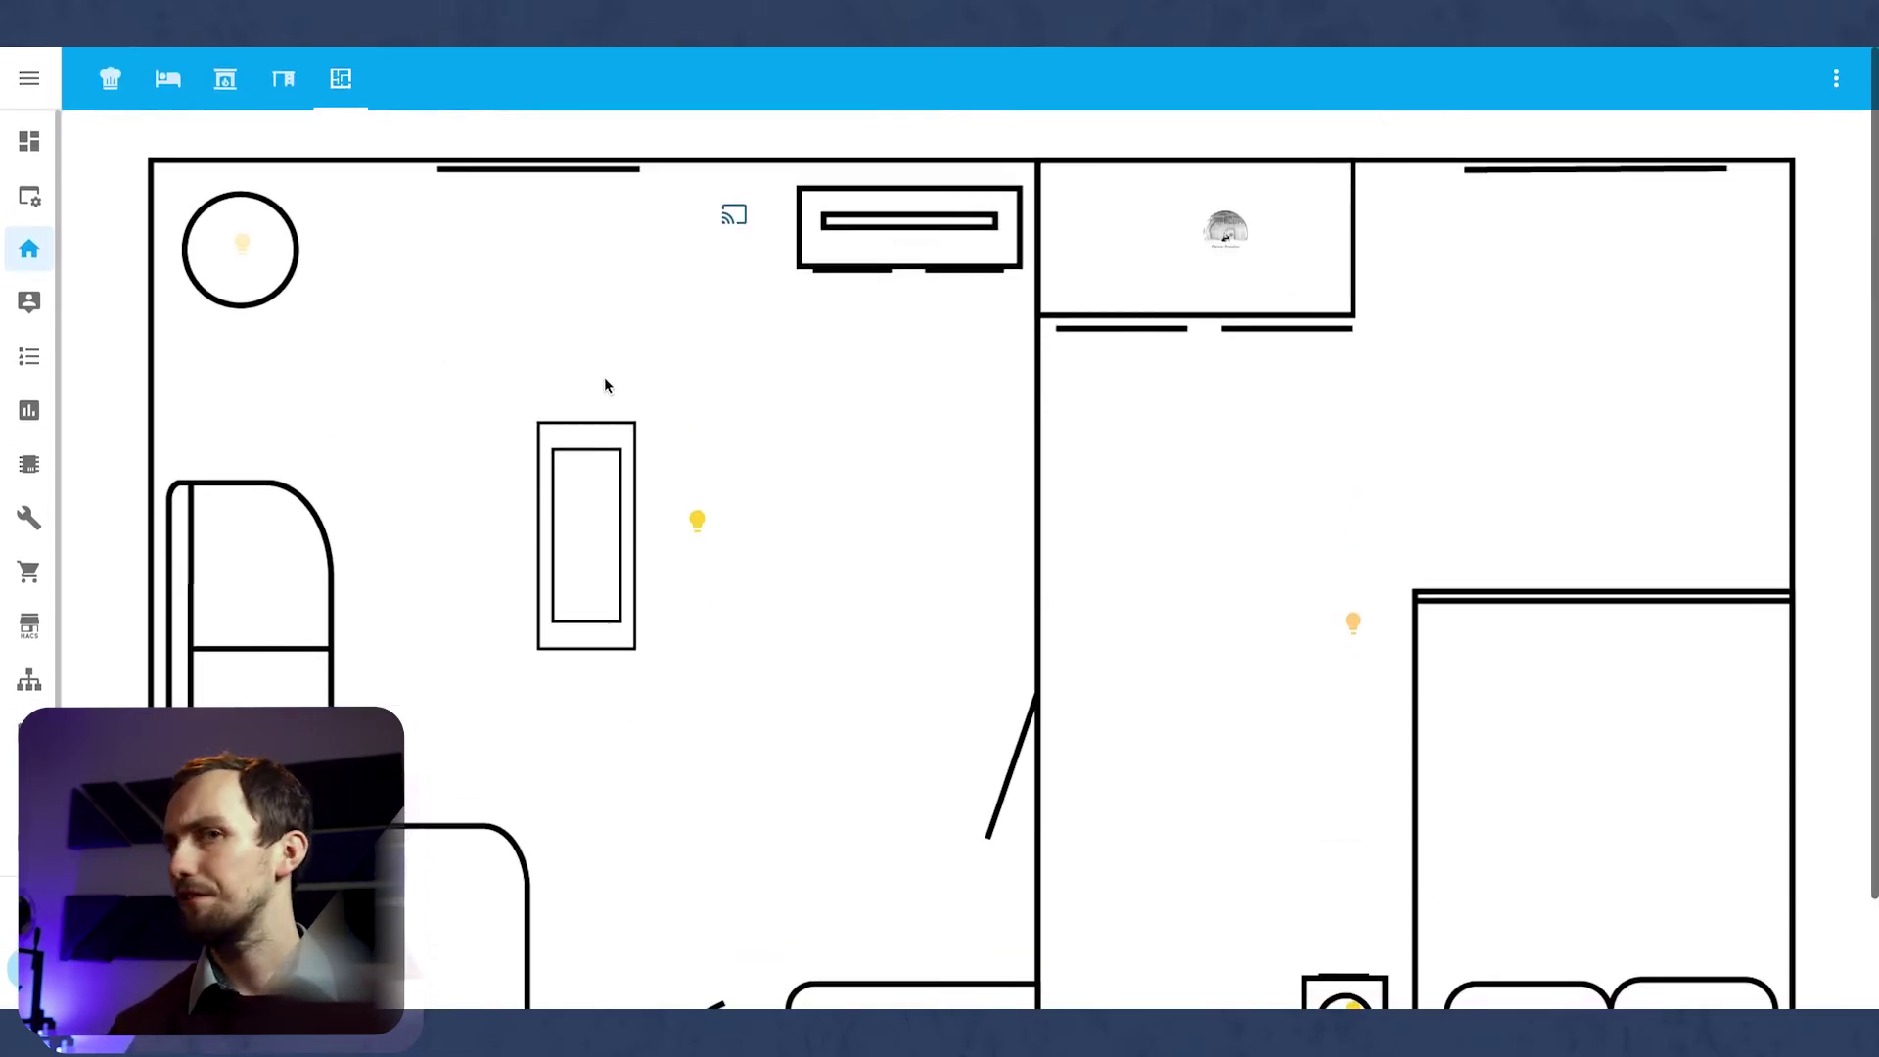
{"action": "left_click", "coordinate": [241, 246]}
{"action": "left_click", "coordinate": [237, 244]}
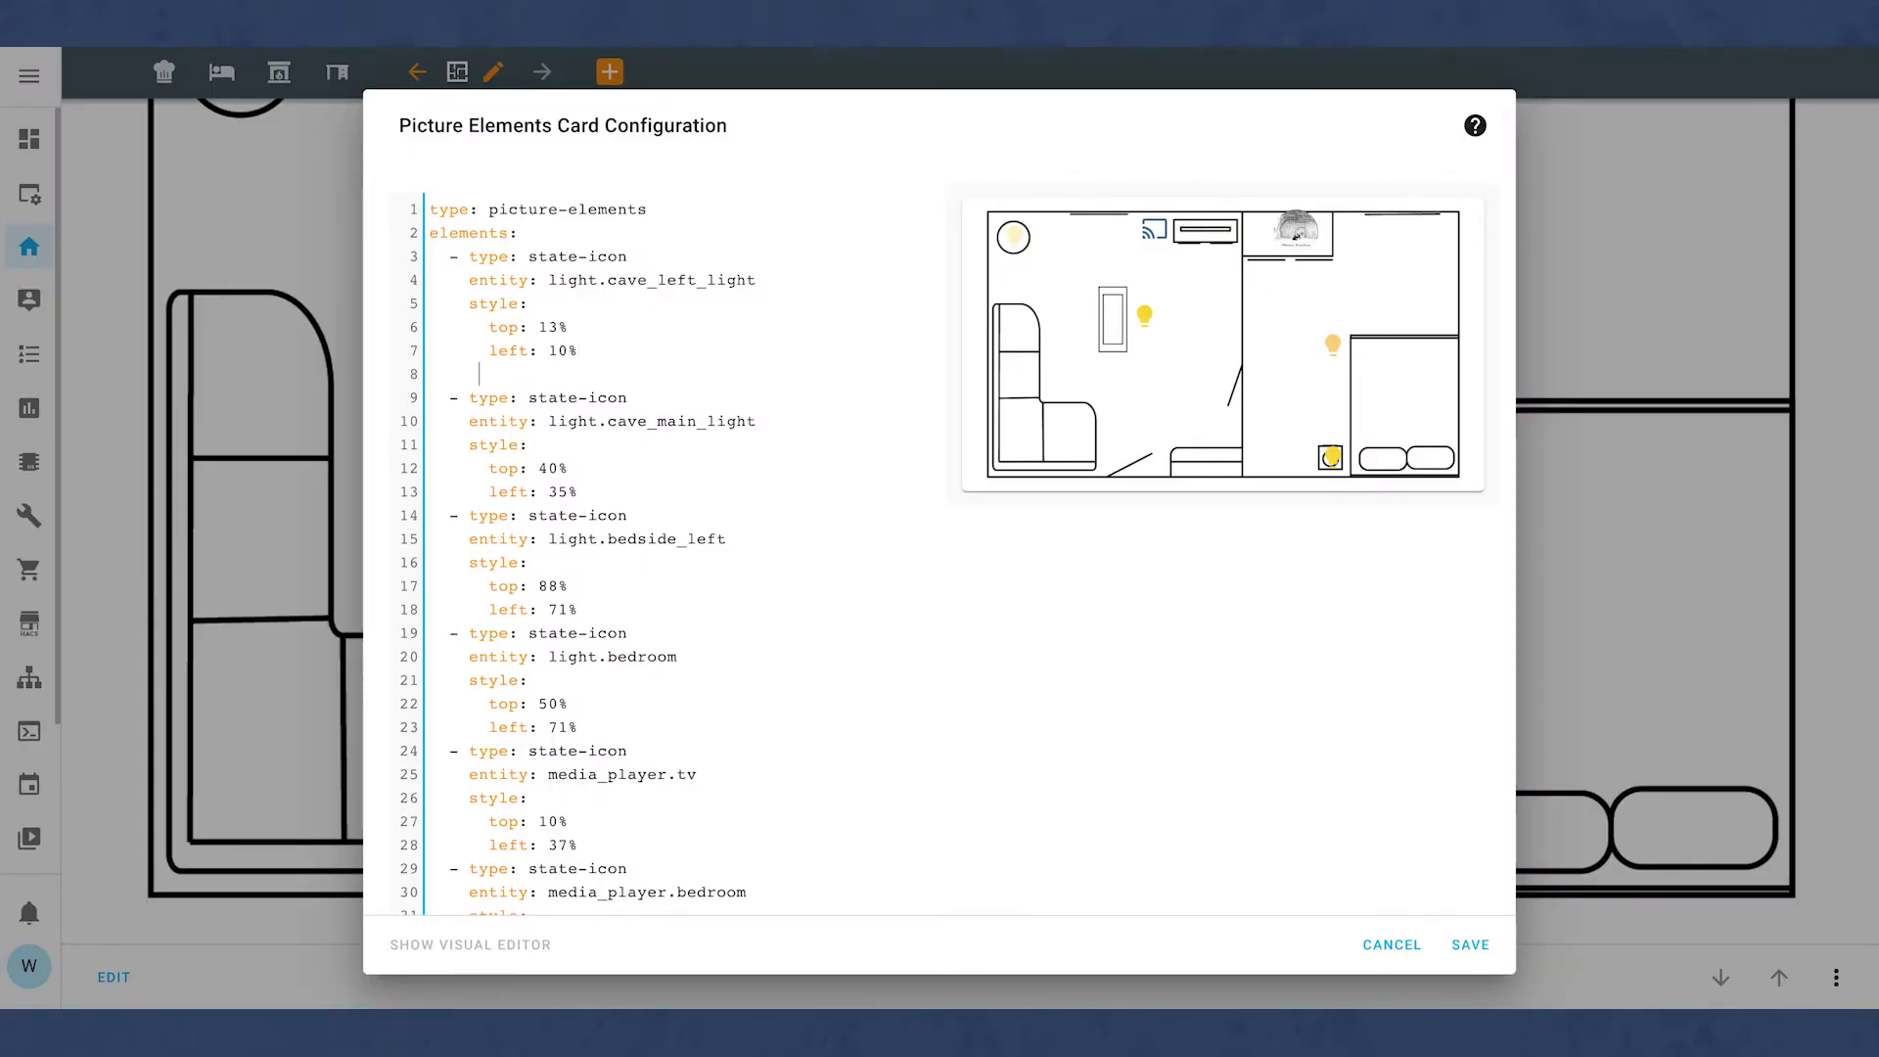
Enlarge the light.cave_left_light icon with transform: scale(2,2) and give it a tap_action of toggle.
{"action": "type", "text": "tran"}
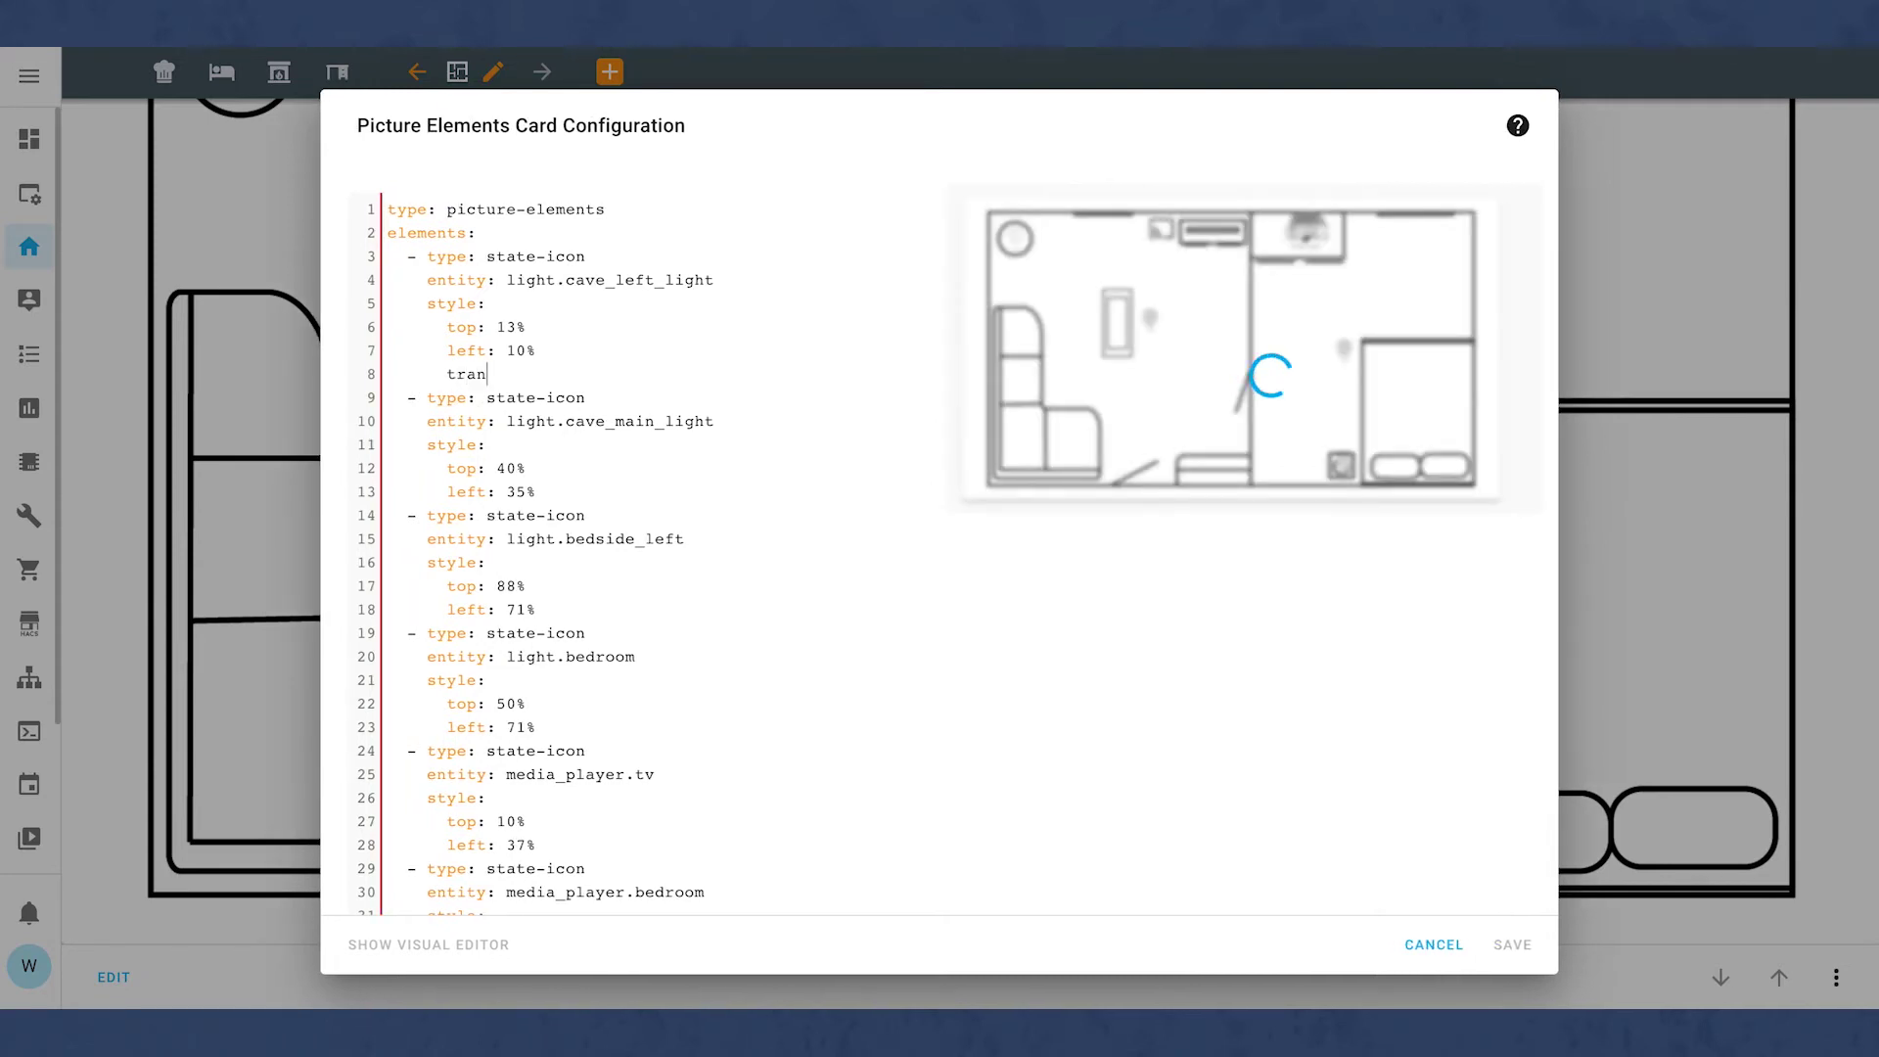
{"action": "type", "text": "sform: scale(2,2"}
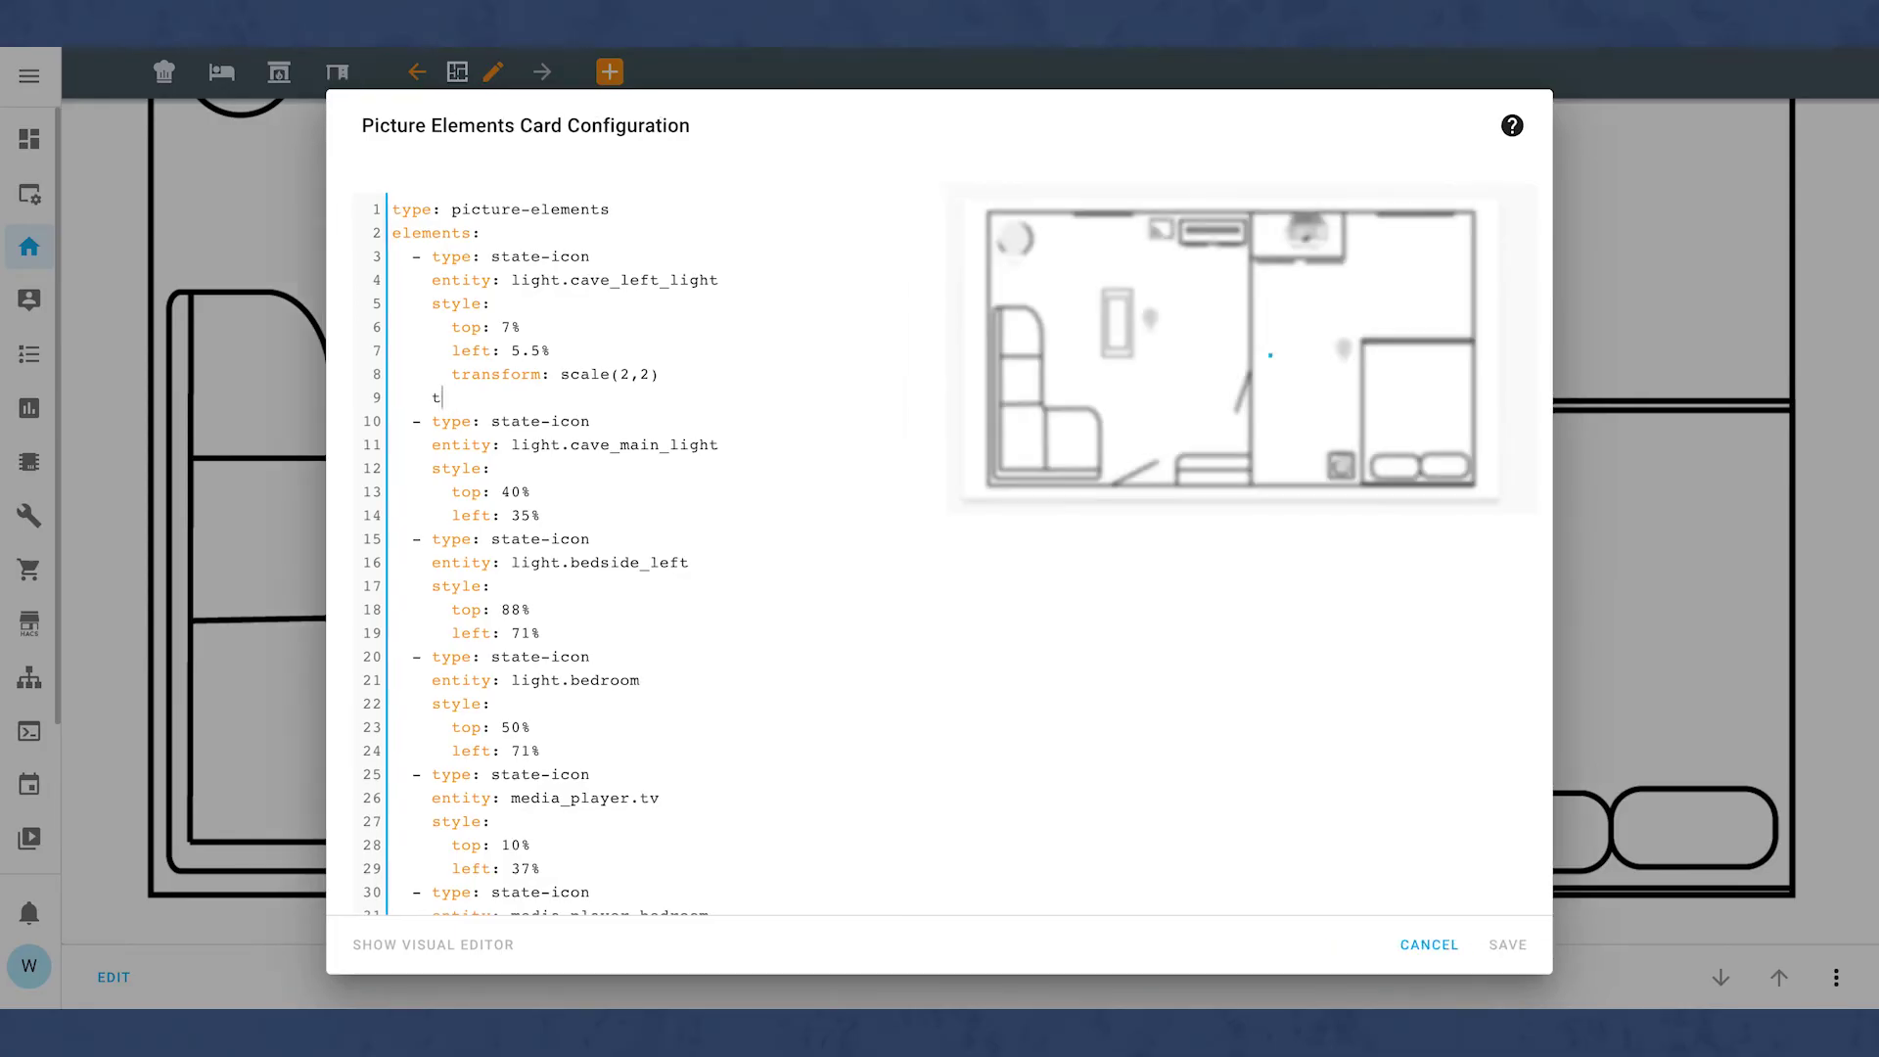
{"action": "type", "text": "ap_action:"}
{"action": "key", "text": "Return"}
{"action": "type", "text": "action: "}
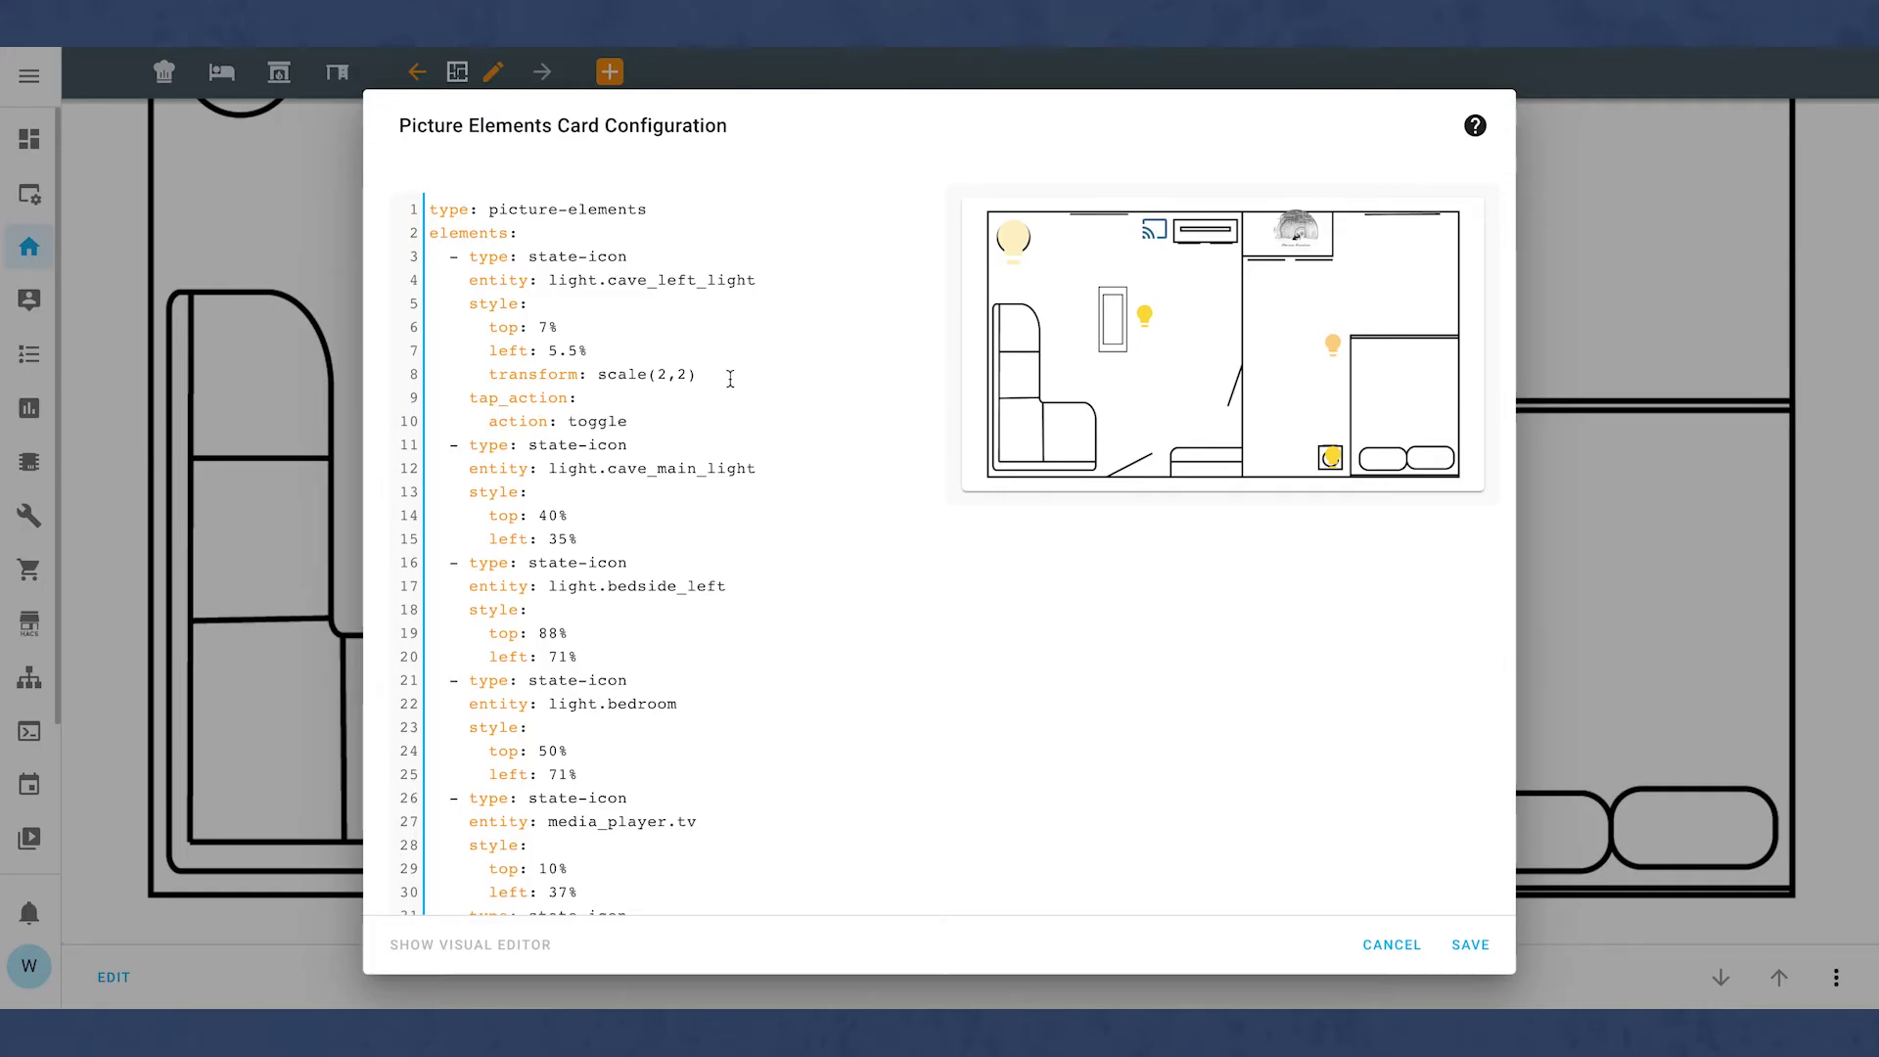
{"action": "type", "text": "toggle"}
Add an icon element after the first light with entity camera.amcrest_camera and icon mdi:cctv.
{"action": "key", "text": "Return"}
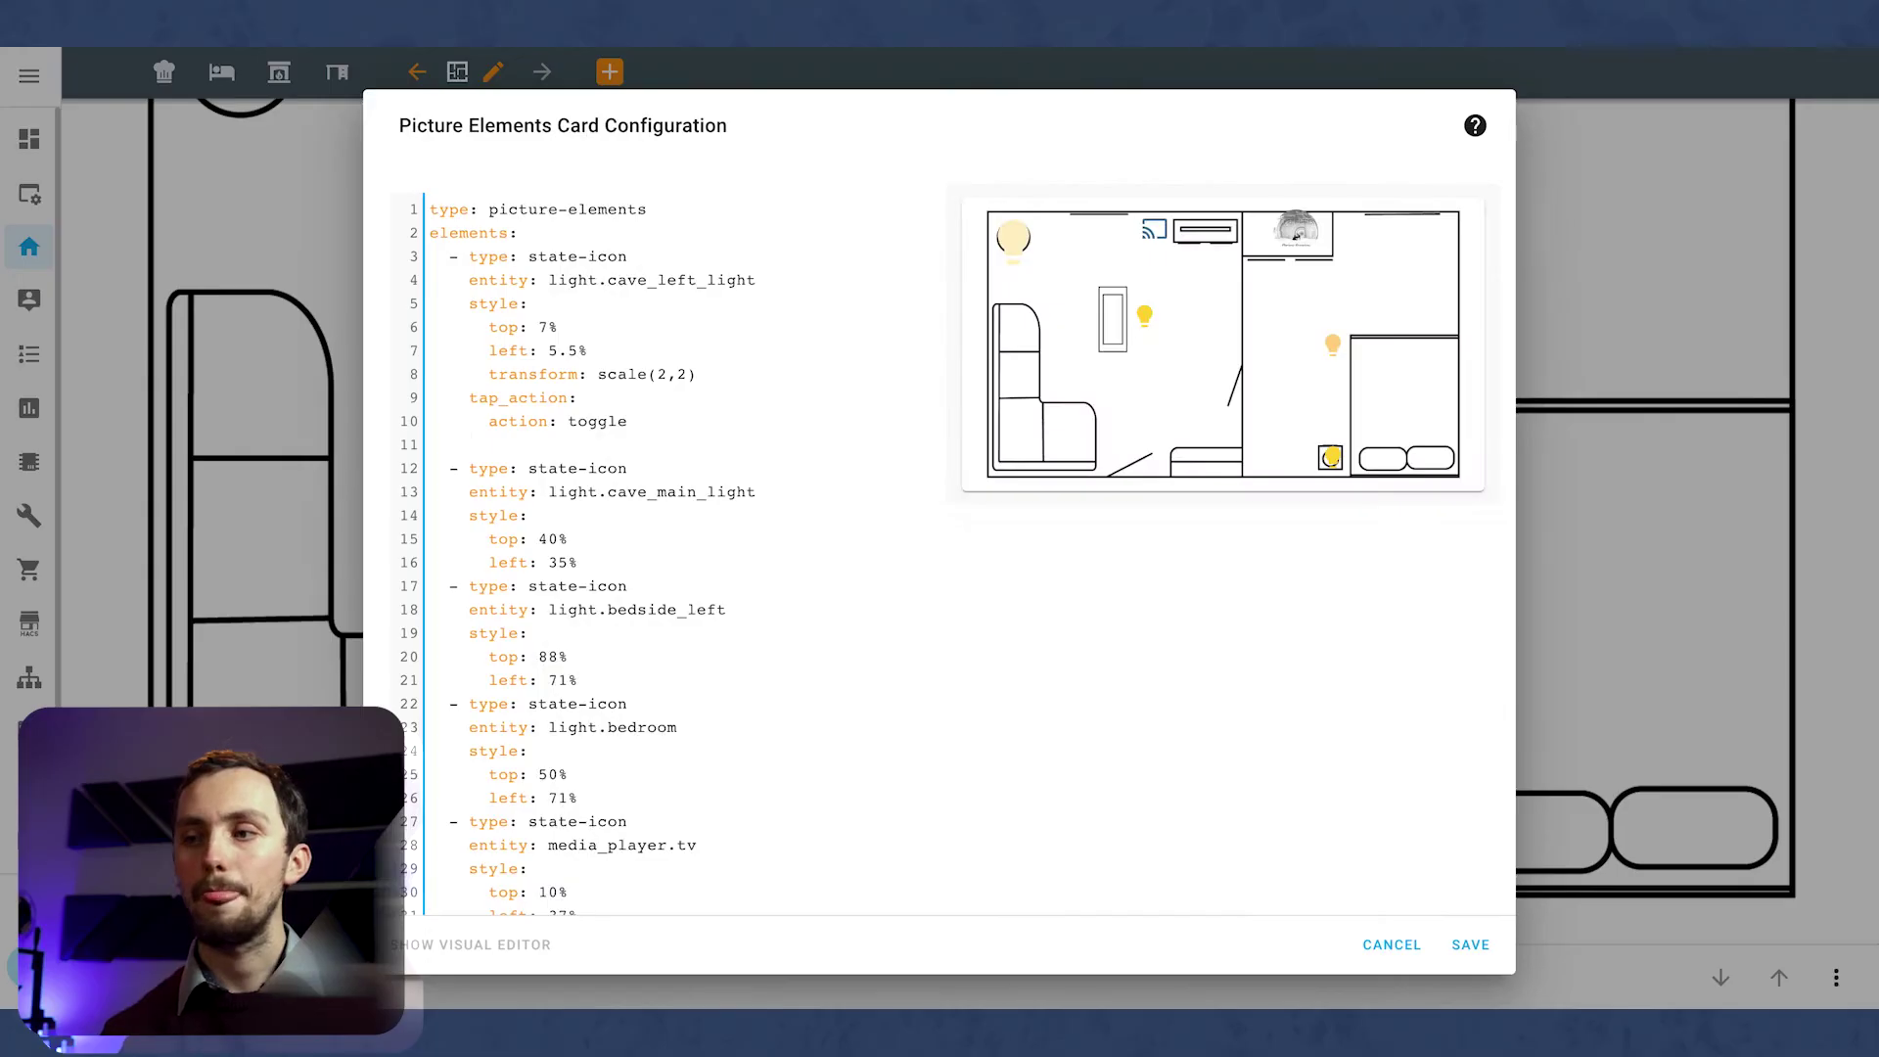
{"action": "type", "text": "- typ"}
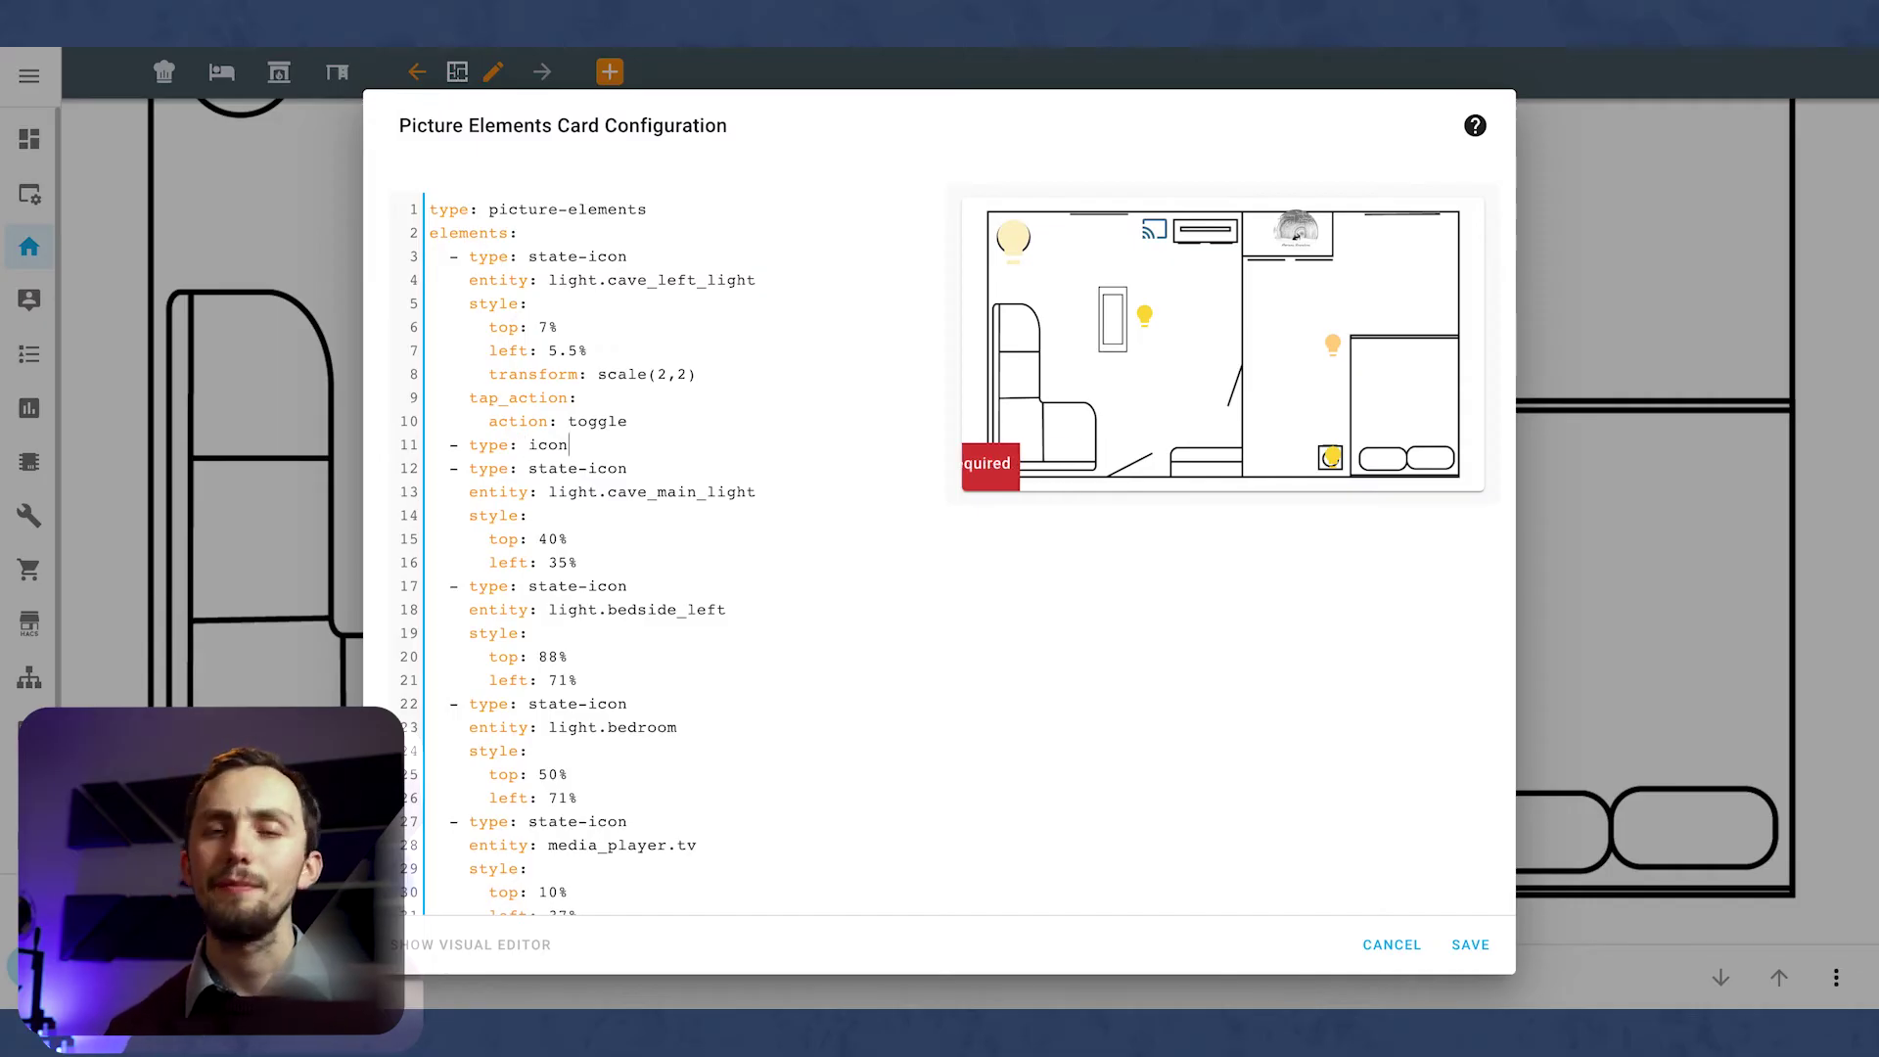
{"action": "type", "text": "e: icon"}
{"action": "key", "text": "Return"}
{"action": "type", "text": "e"}
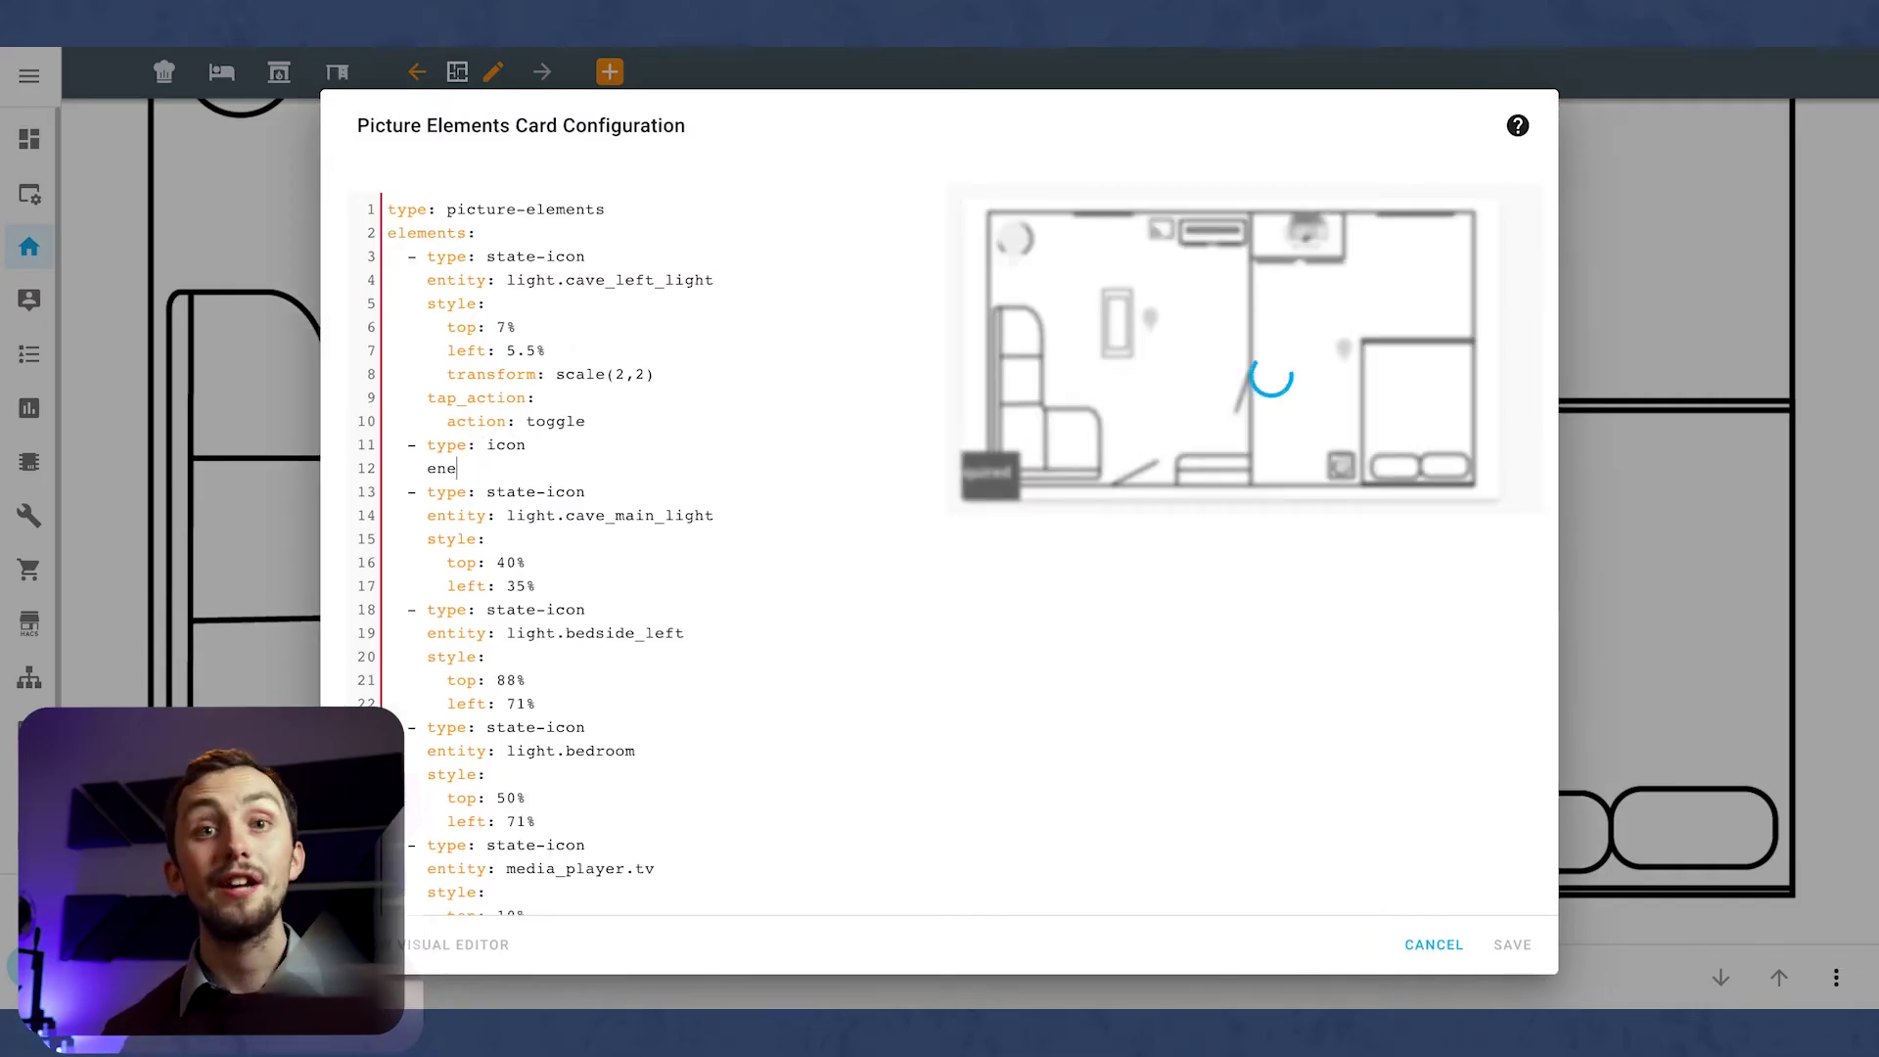
{"action": "key", "text": "BackSpace"}
{"action": "type", "text": "tity: camera.amcrest_camera"}
{"action": "key", "text": "Return"}
{"action": "type", "text": "icon: md"}
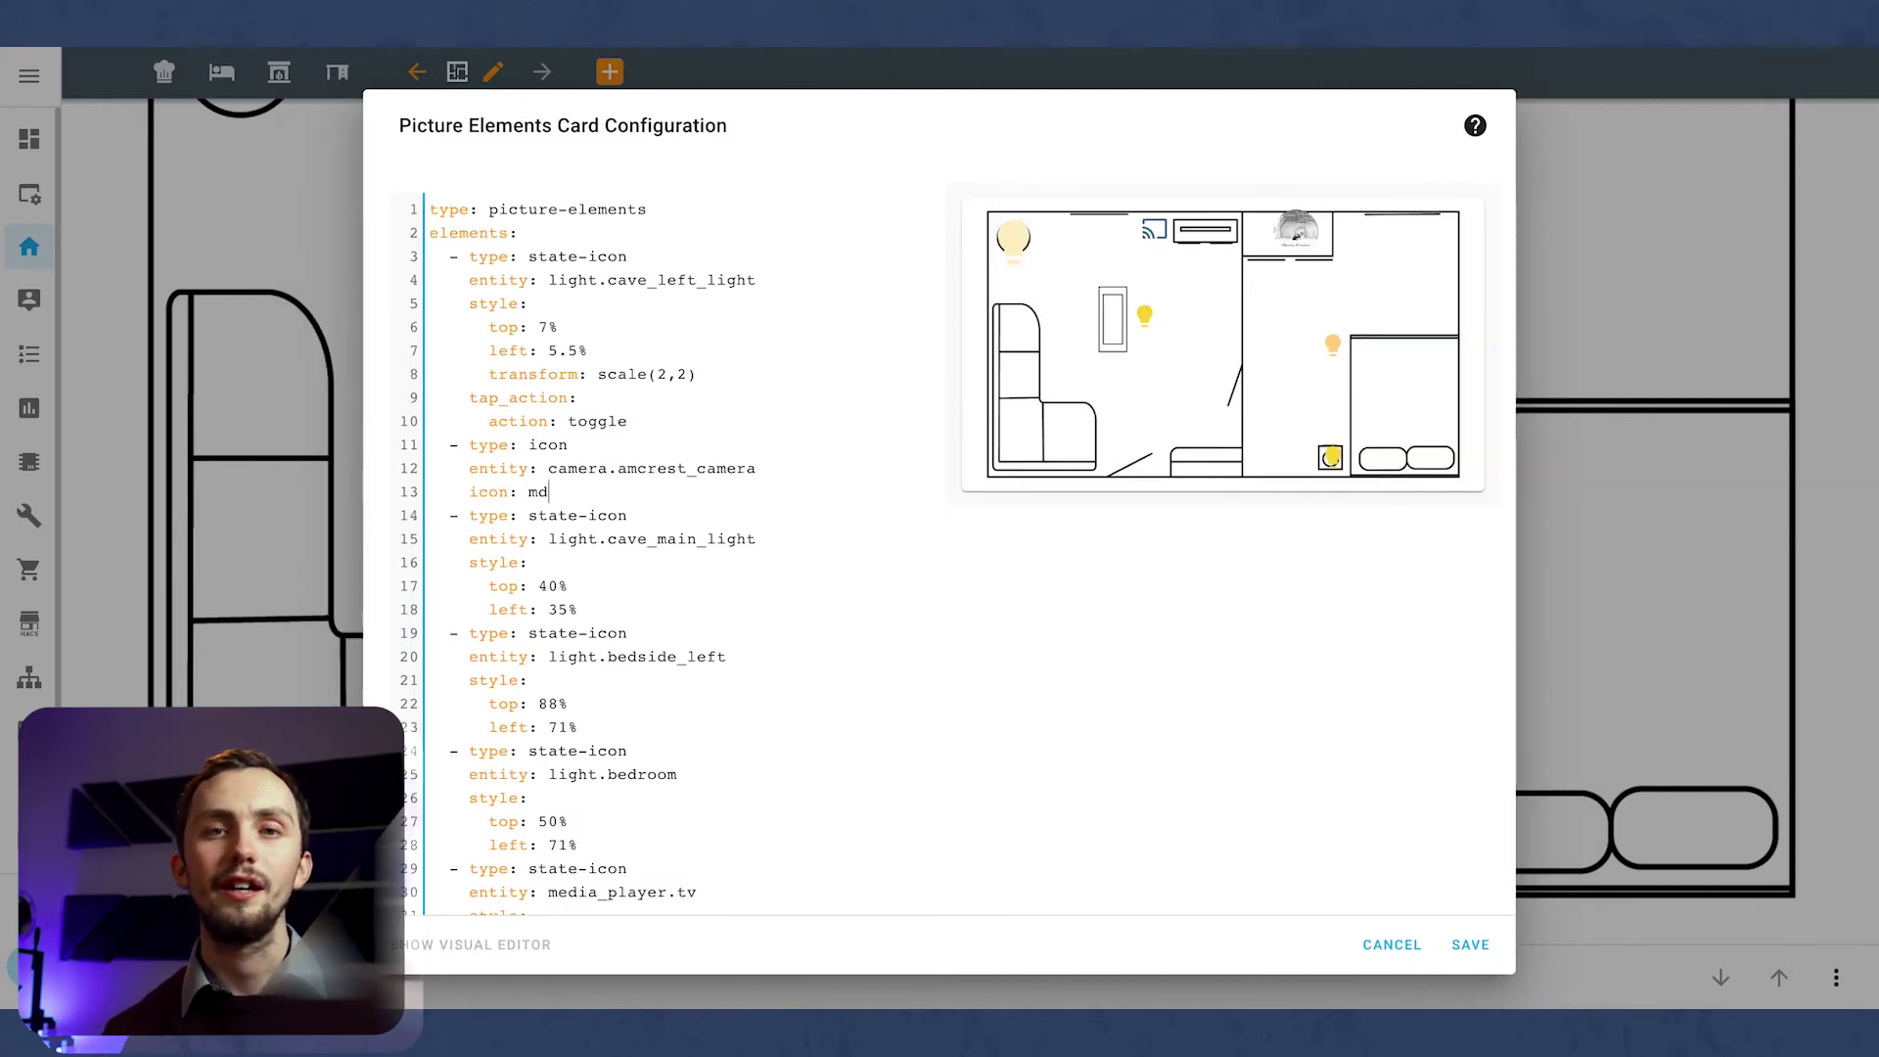
{"action": "type", "text": "i: cctv"}
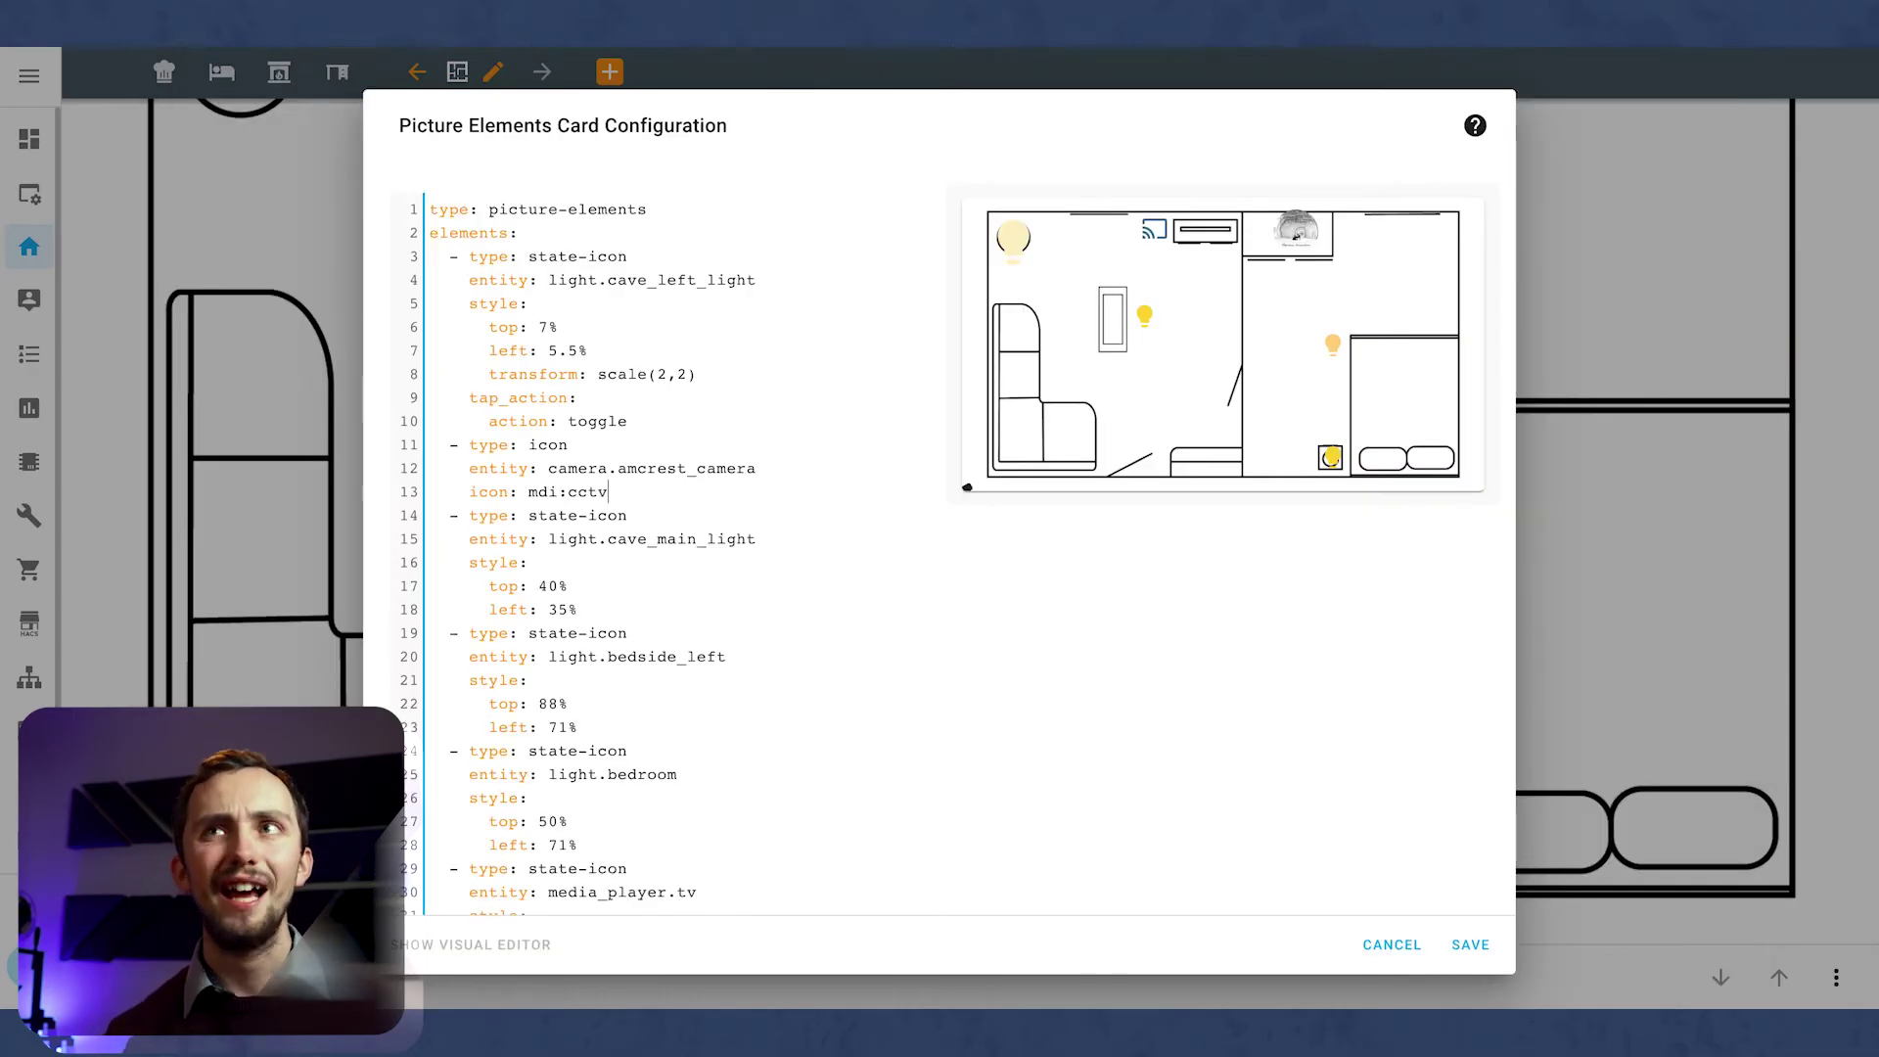
Add a style to the camera icon that positions it at top 90% and left 35%.
{"action": "key", "text": "Return"}
{"action": "type", "text": "st"}
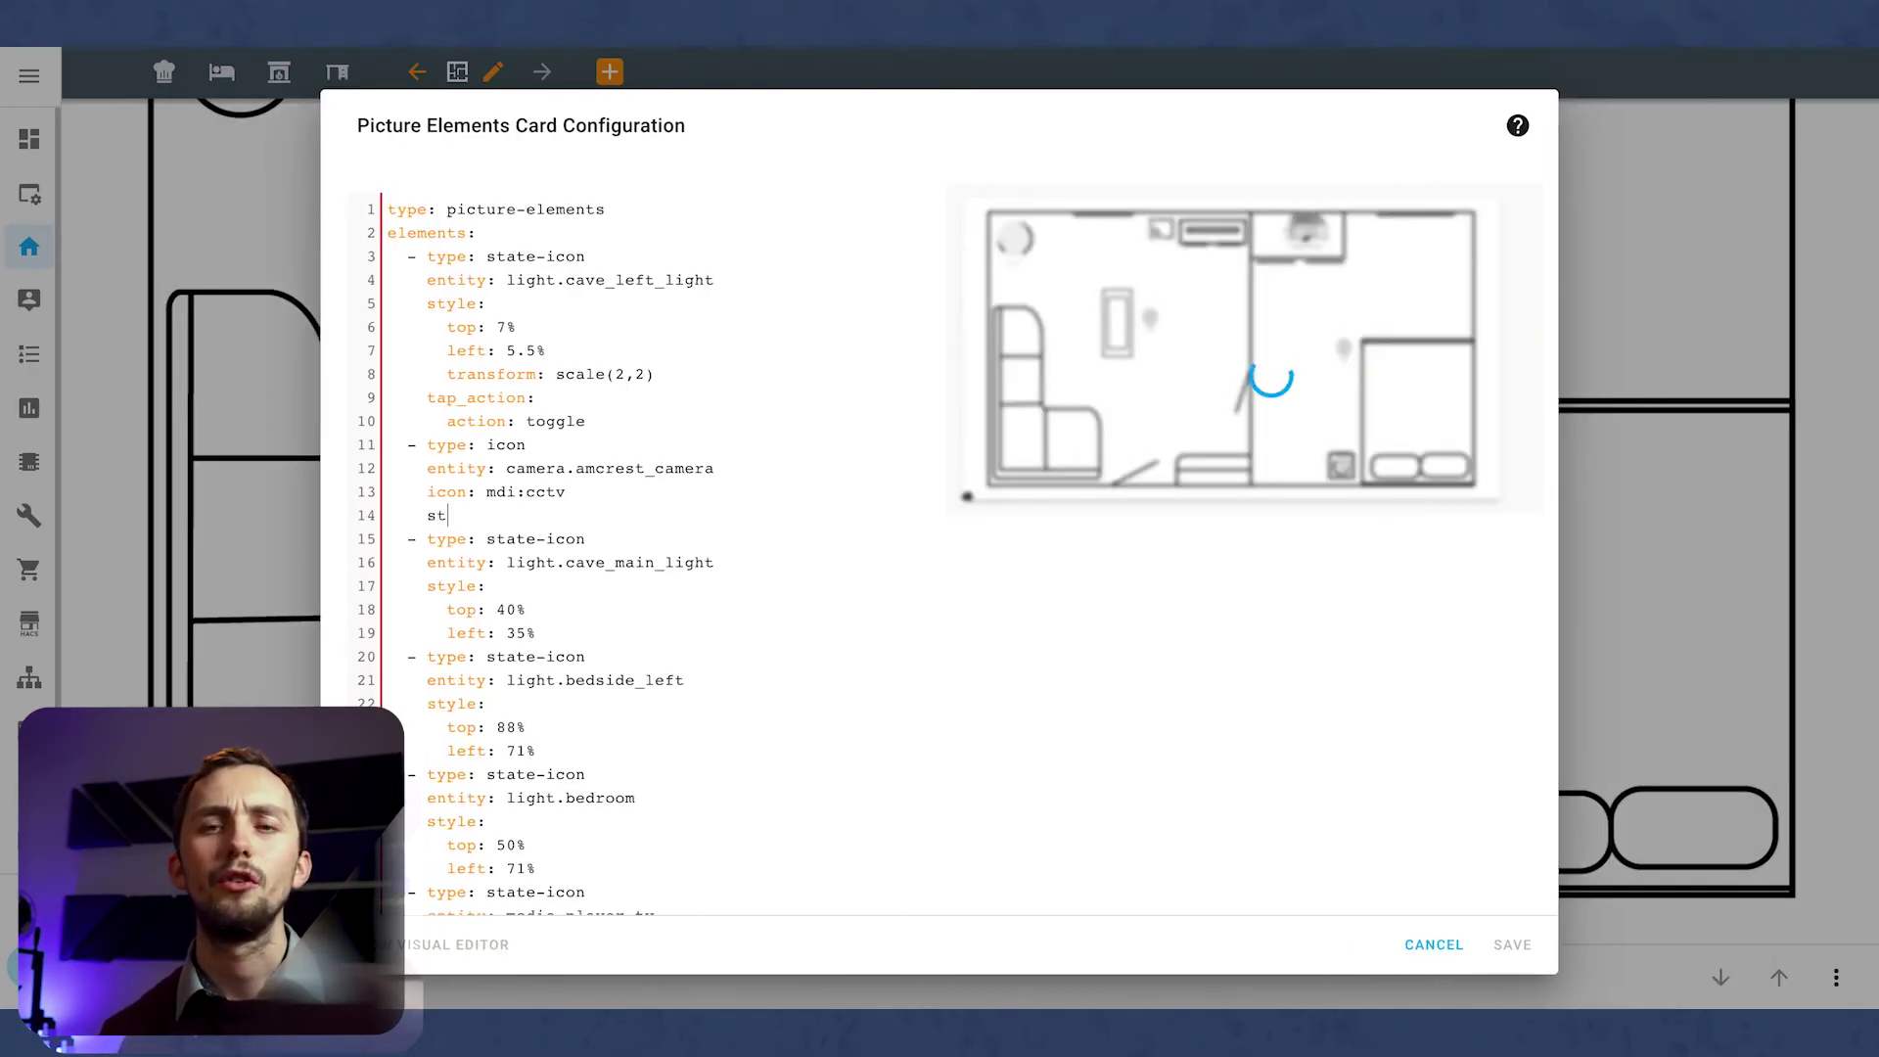
{"action": "type", "text": "yle:"}
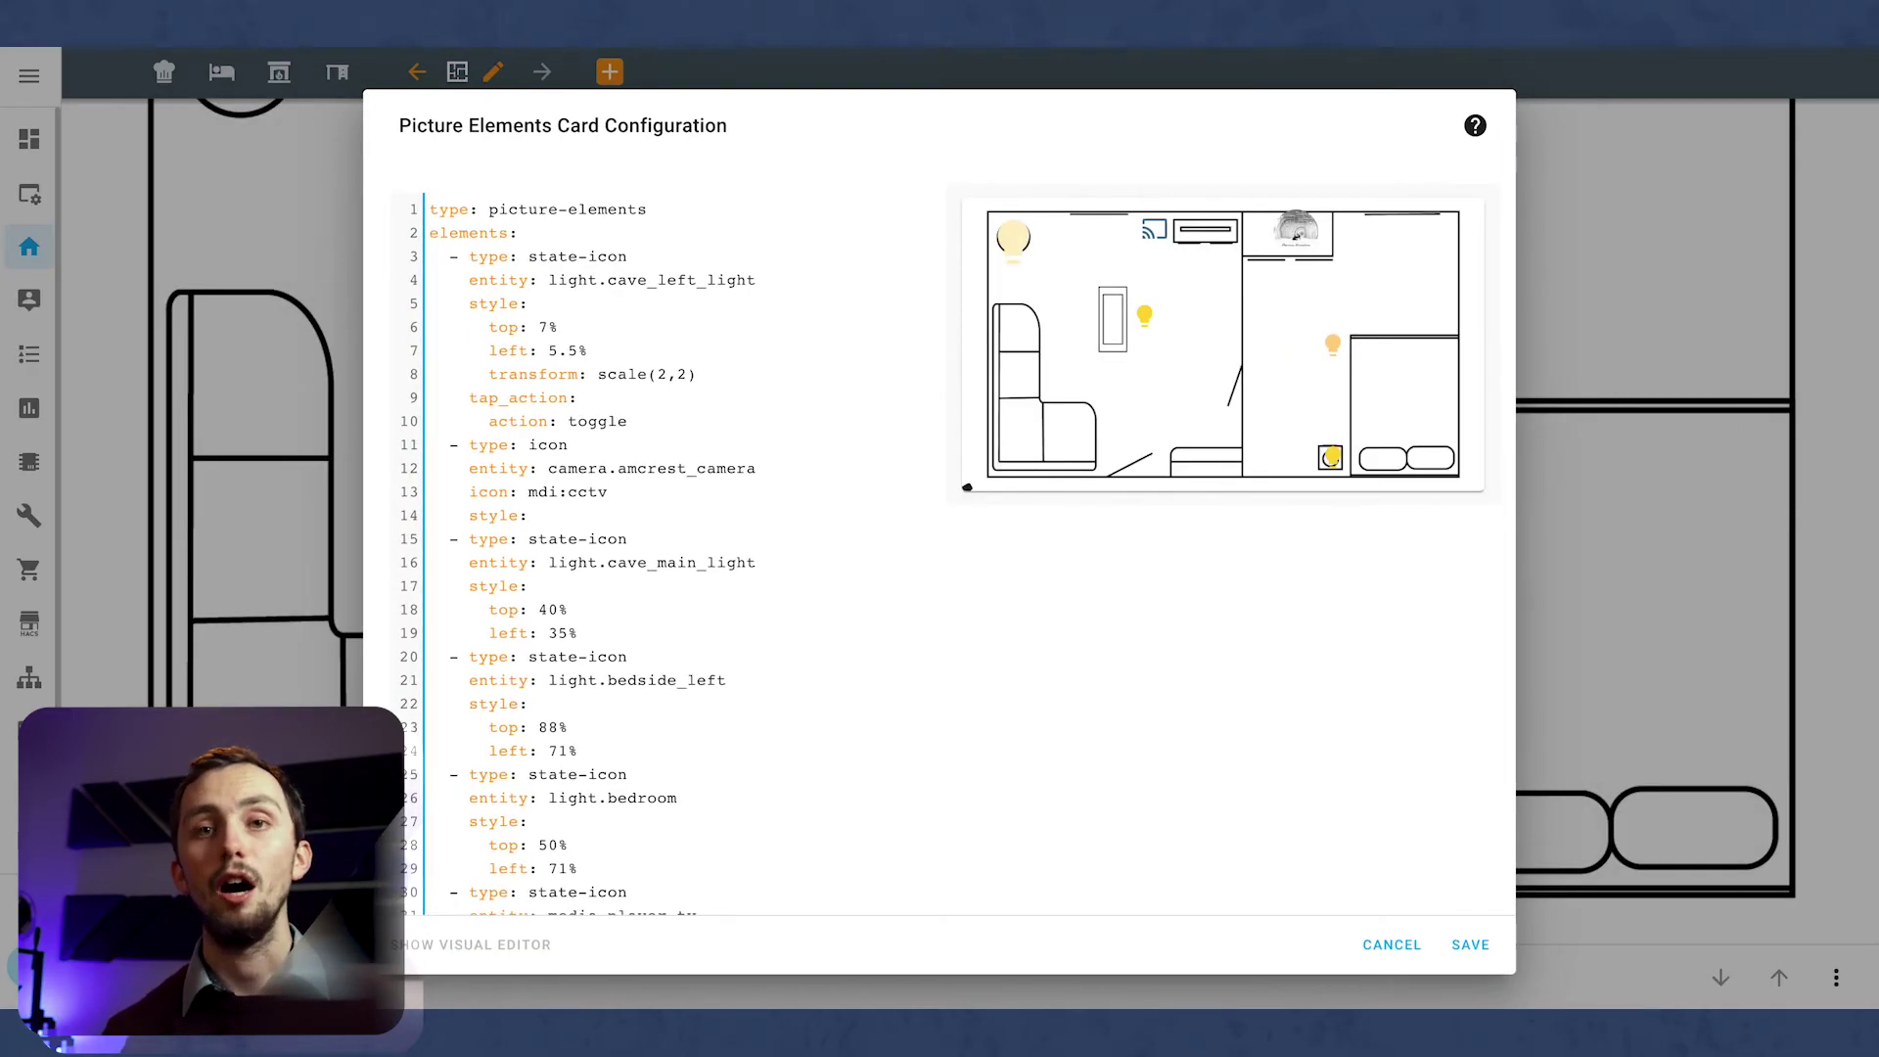
{"action": "key", "text": "Return"}
{"action": "type", "text": "top: "}
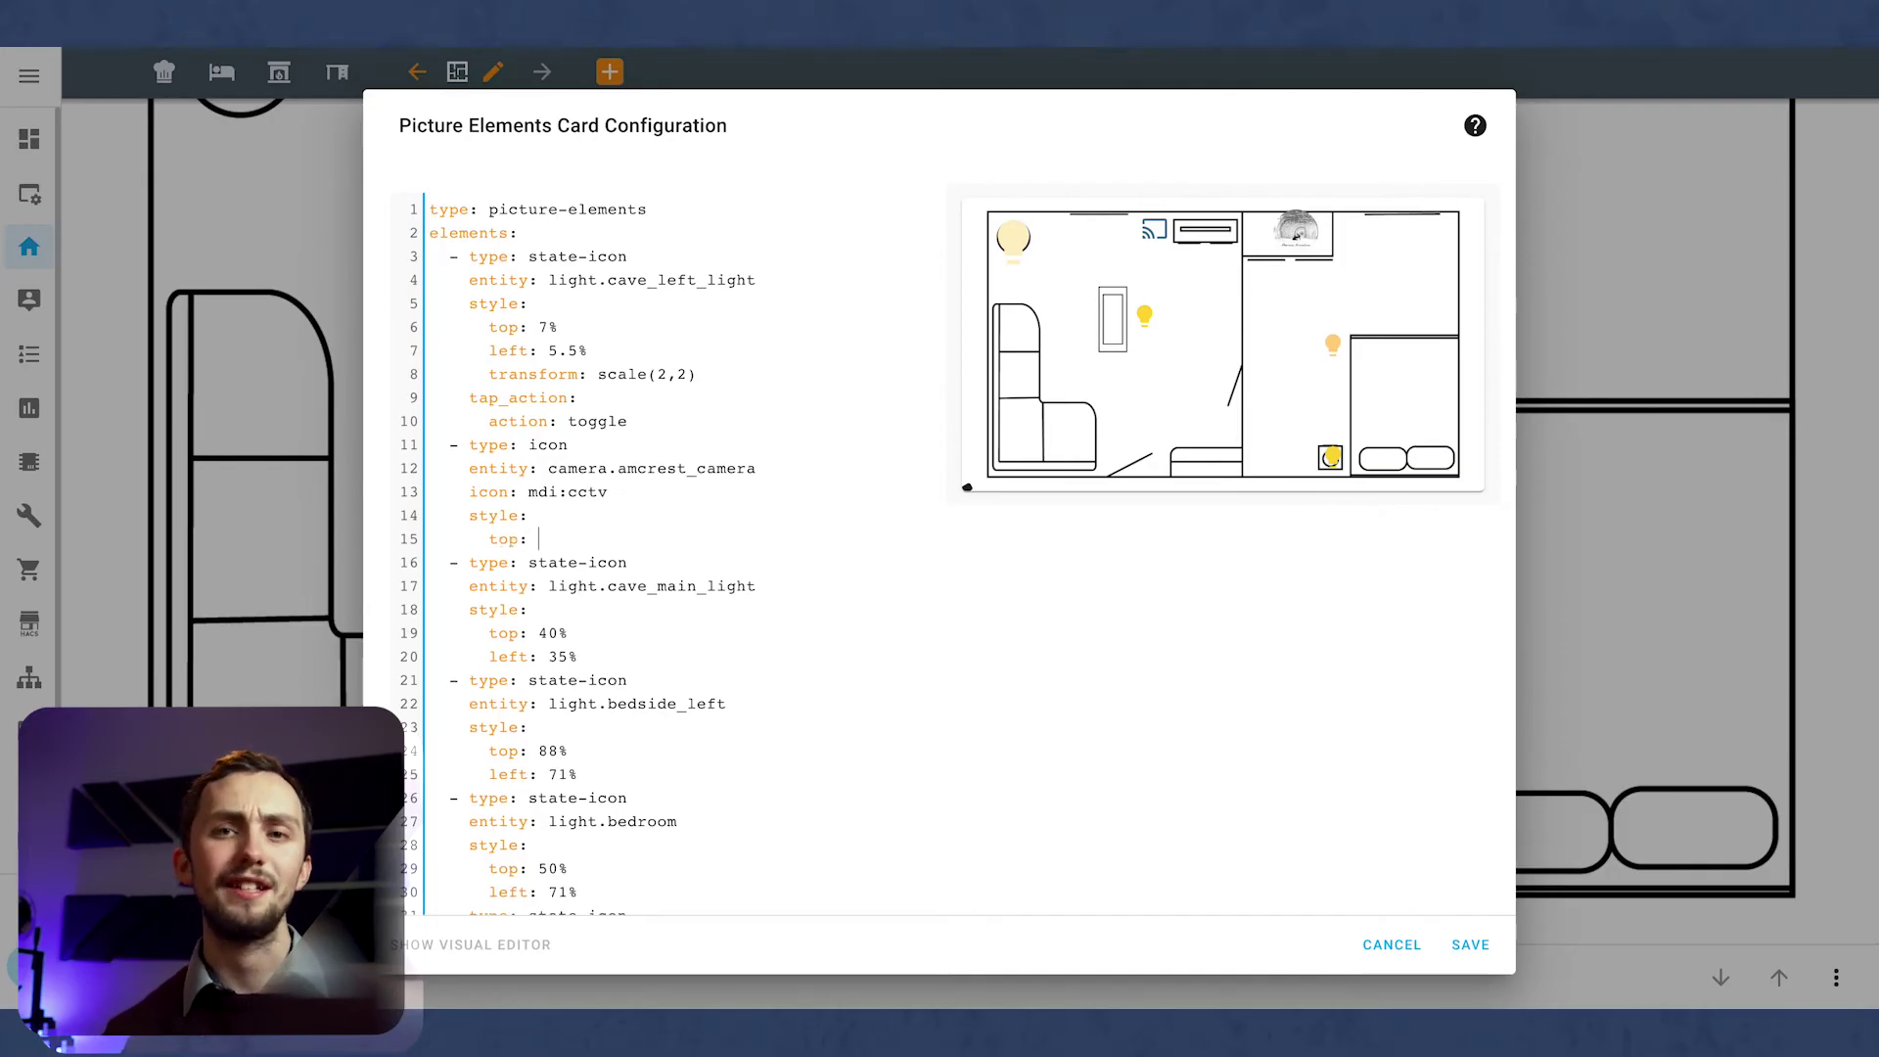
{"action": "type", "text": "90%"}
{"action": "key", "text": "Return"}
{"action": "type", "text": "left: 40%"}
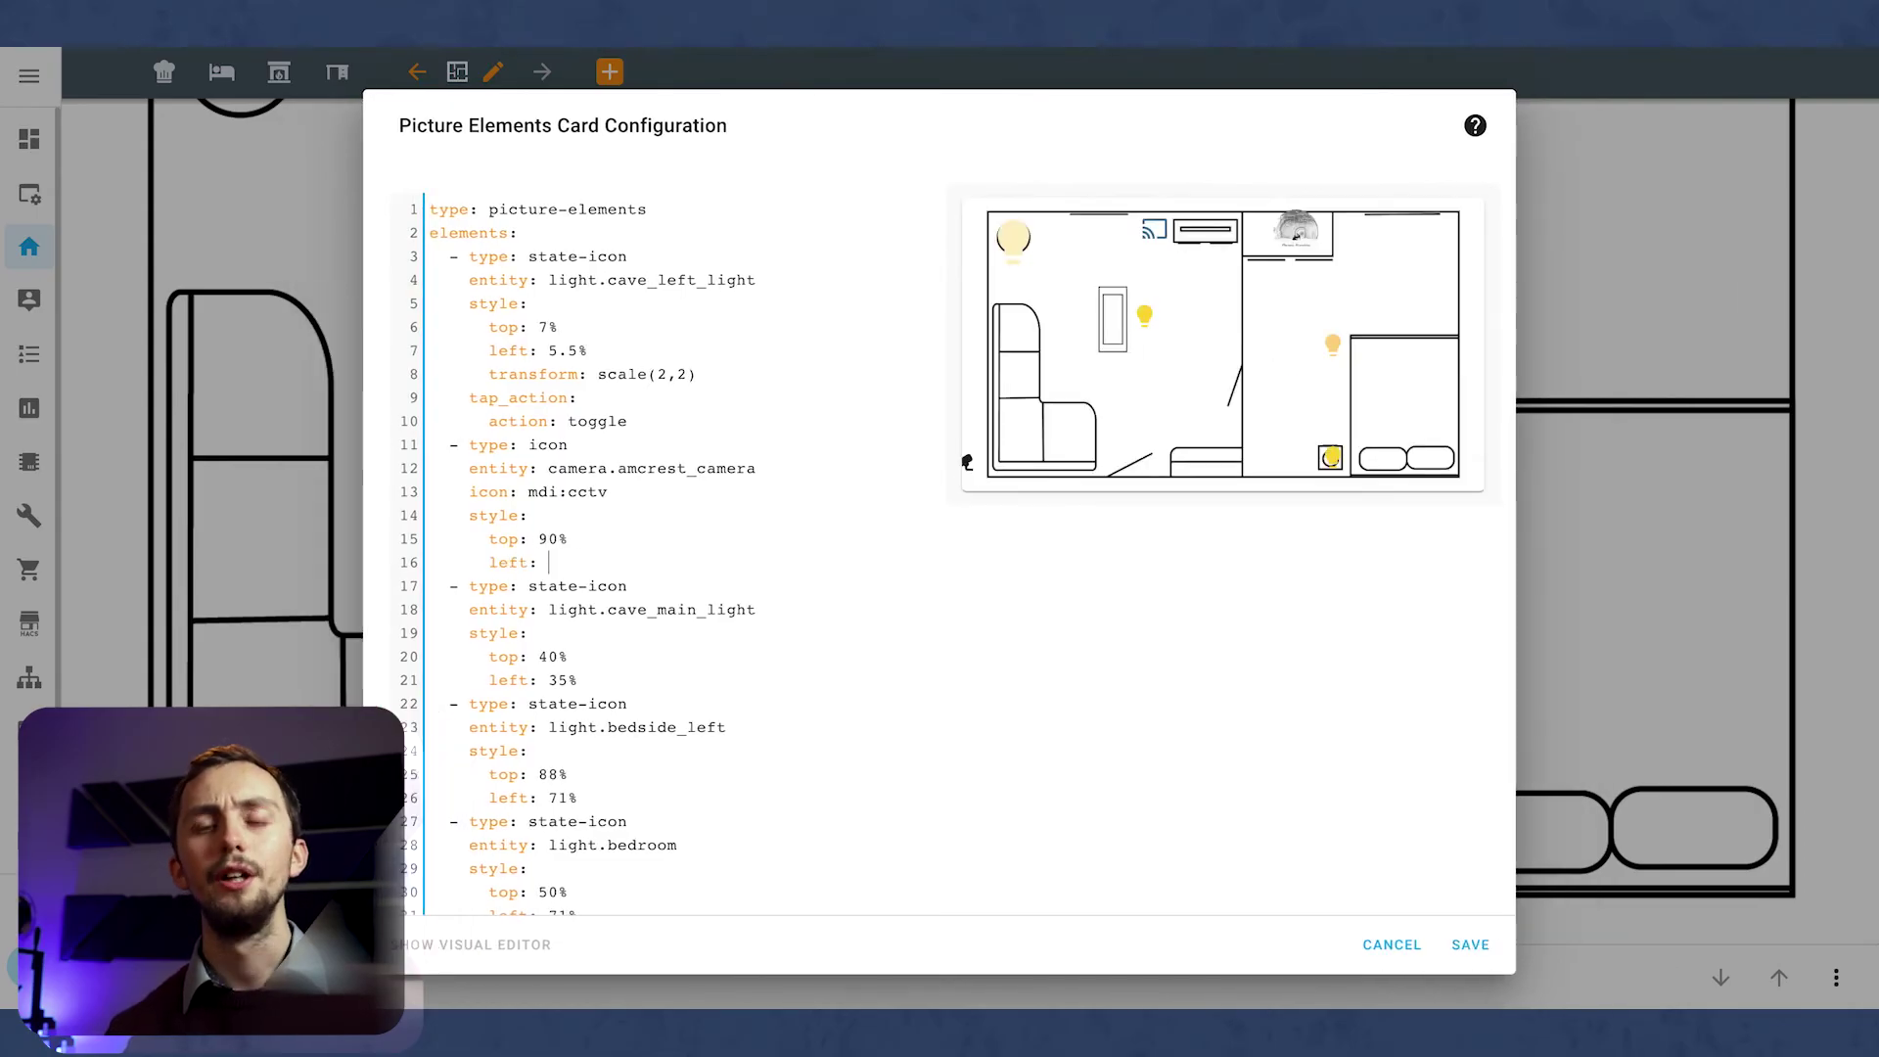
{"action": "key", "text": "Left"}
{"action": "key", "text": "BackSpace"}
{"action": "key", "text": "BackSpace"}
{"action": "type", "text": "35"}
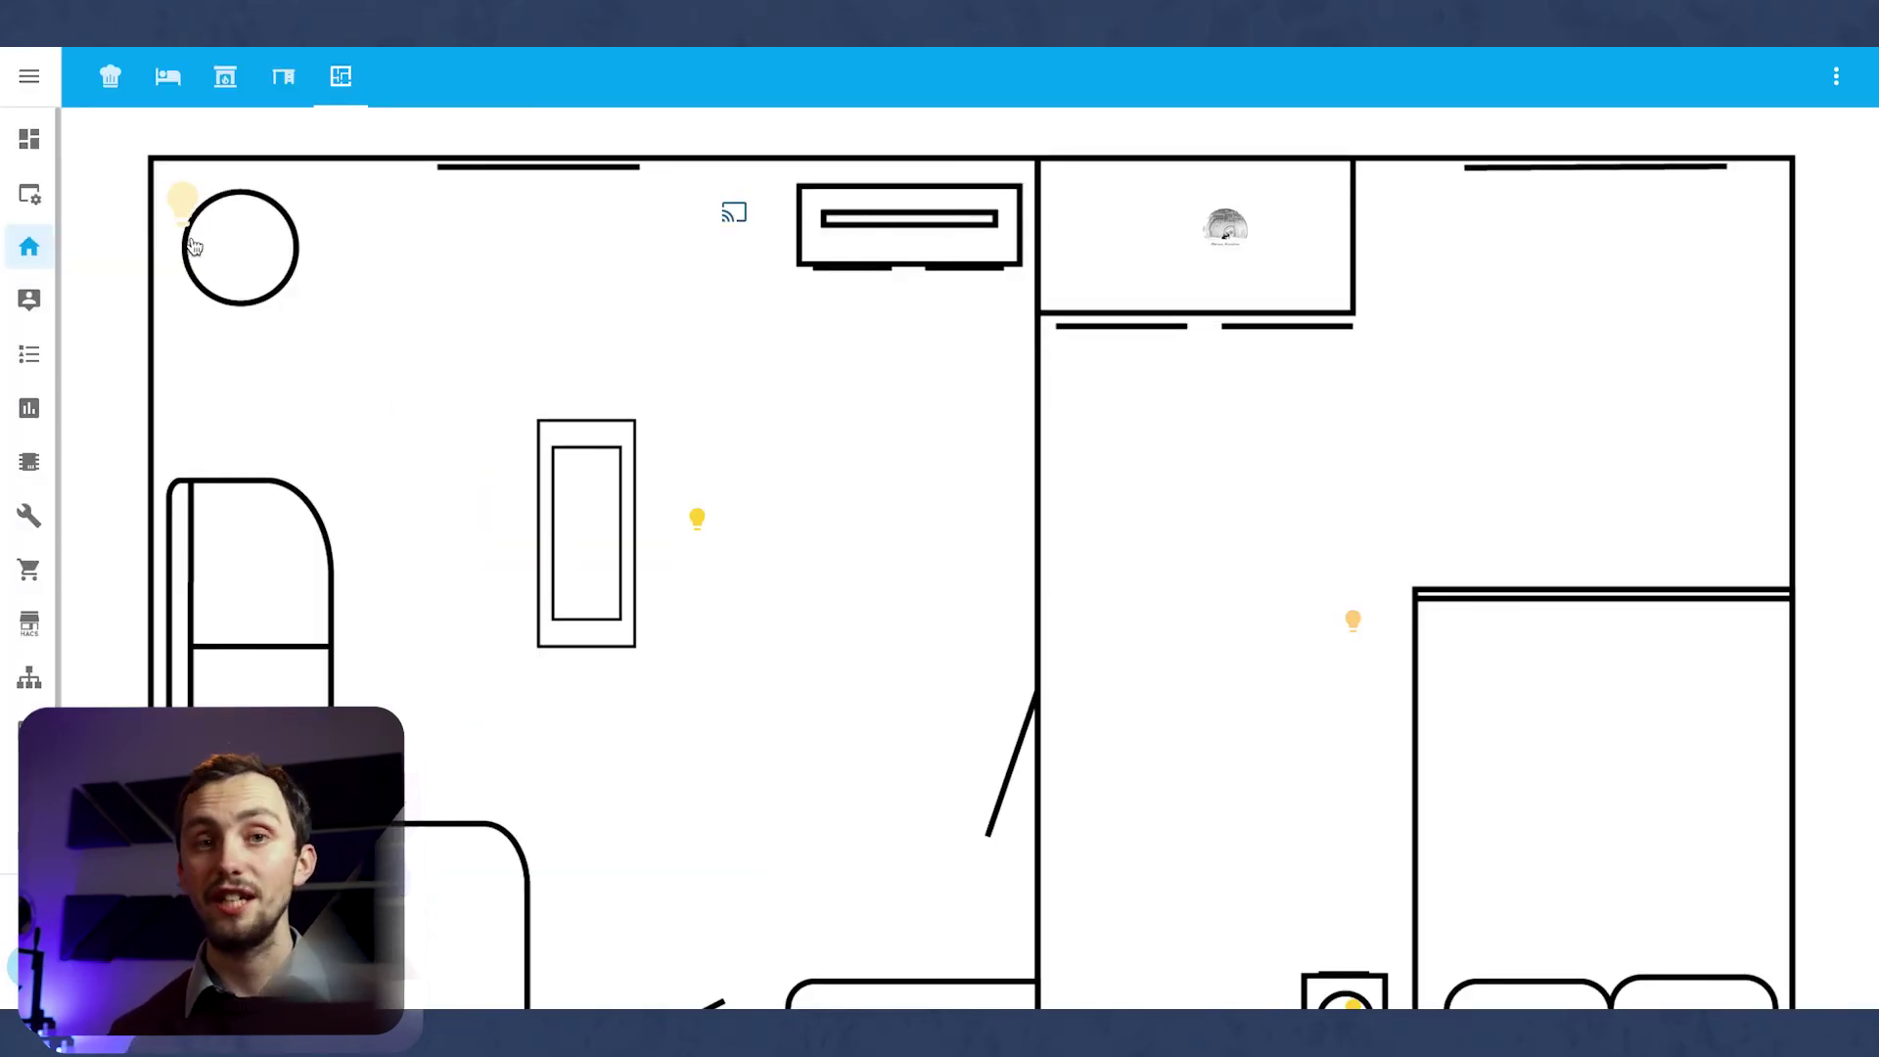
Look over the floor plan, then open the camera icon's live feed and close it.
{"action": "scroll", "coordinate": [190, 240], "scroll_direction": "down", "scroll_amount": 2}
{"action": "scroll", "coordinate": [241, 660], "scroll_direction": "up", "scroll_amount": 2}
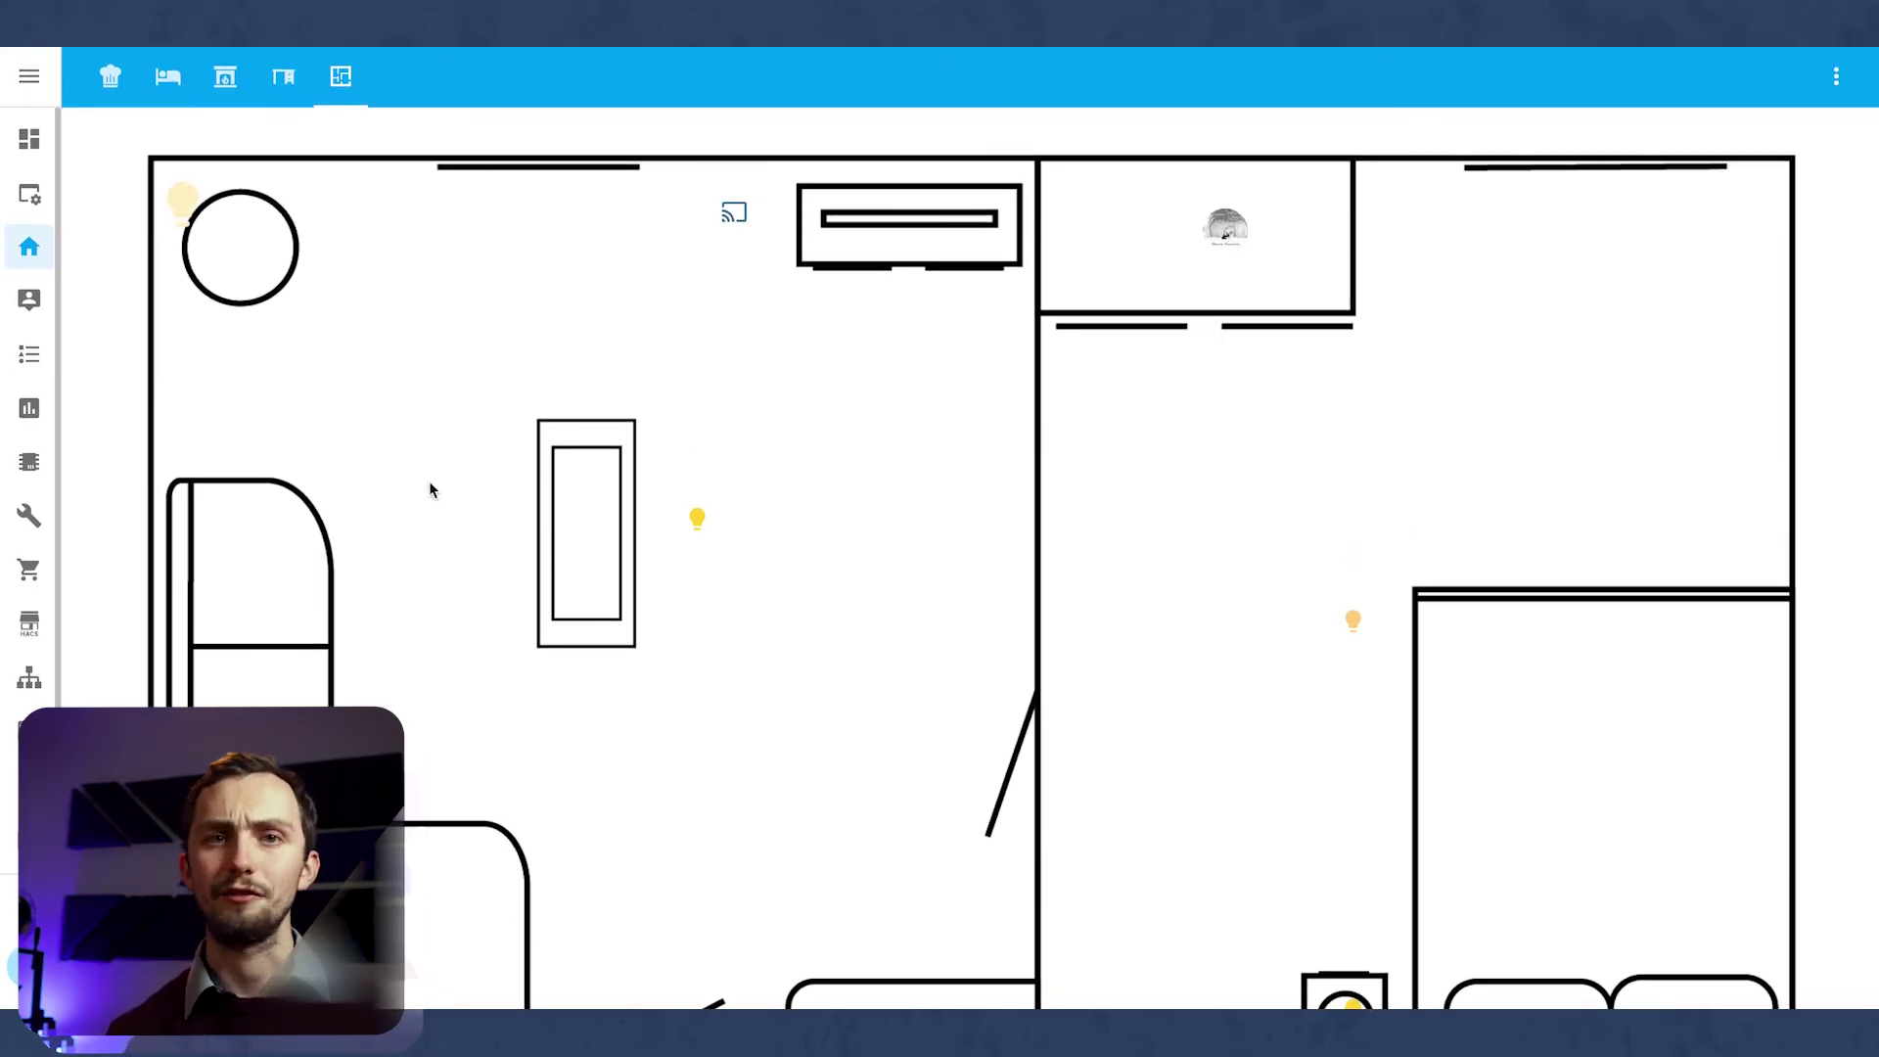
{"action": "scroll", "coordinate": [430, 489], "scroll_direction": "down", "scroll_amount": 2}
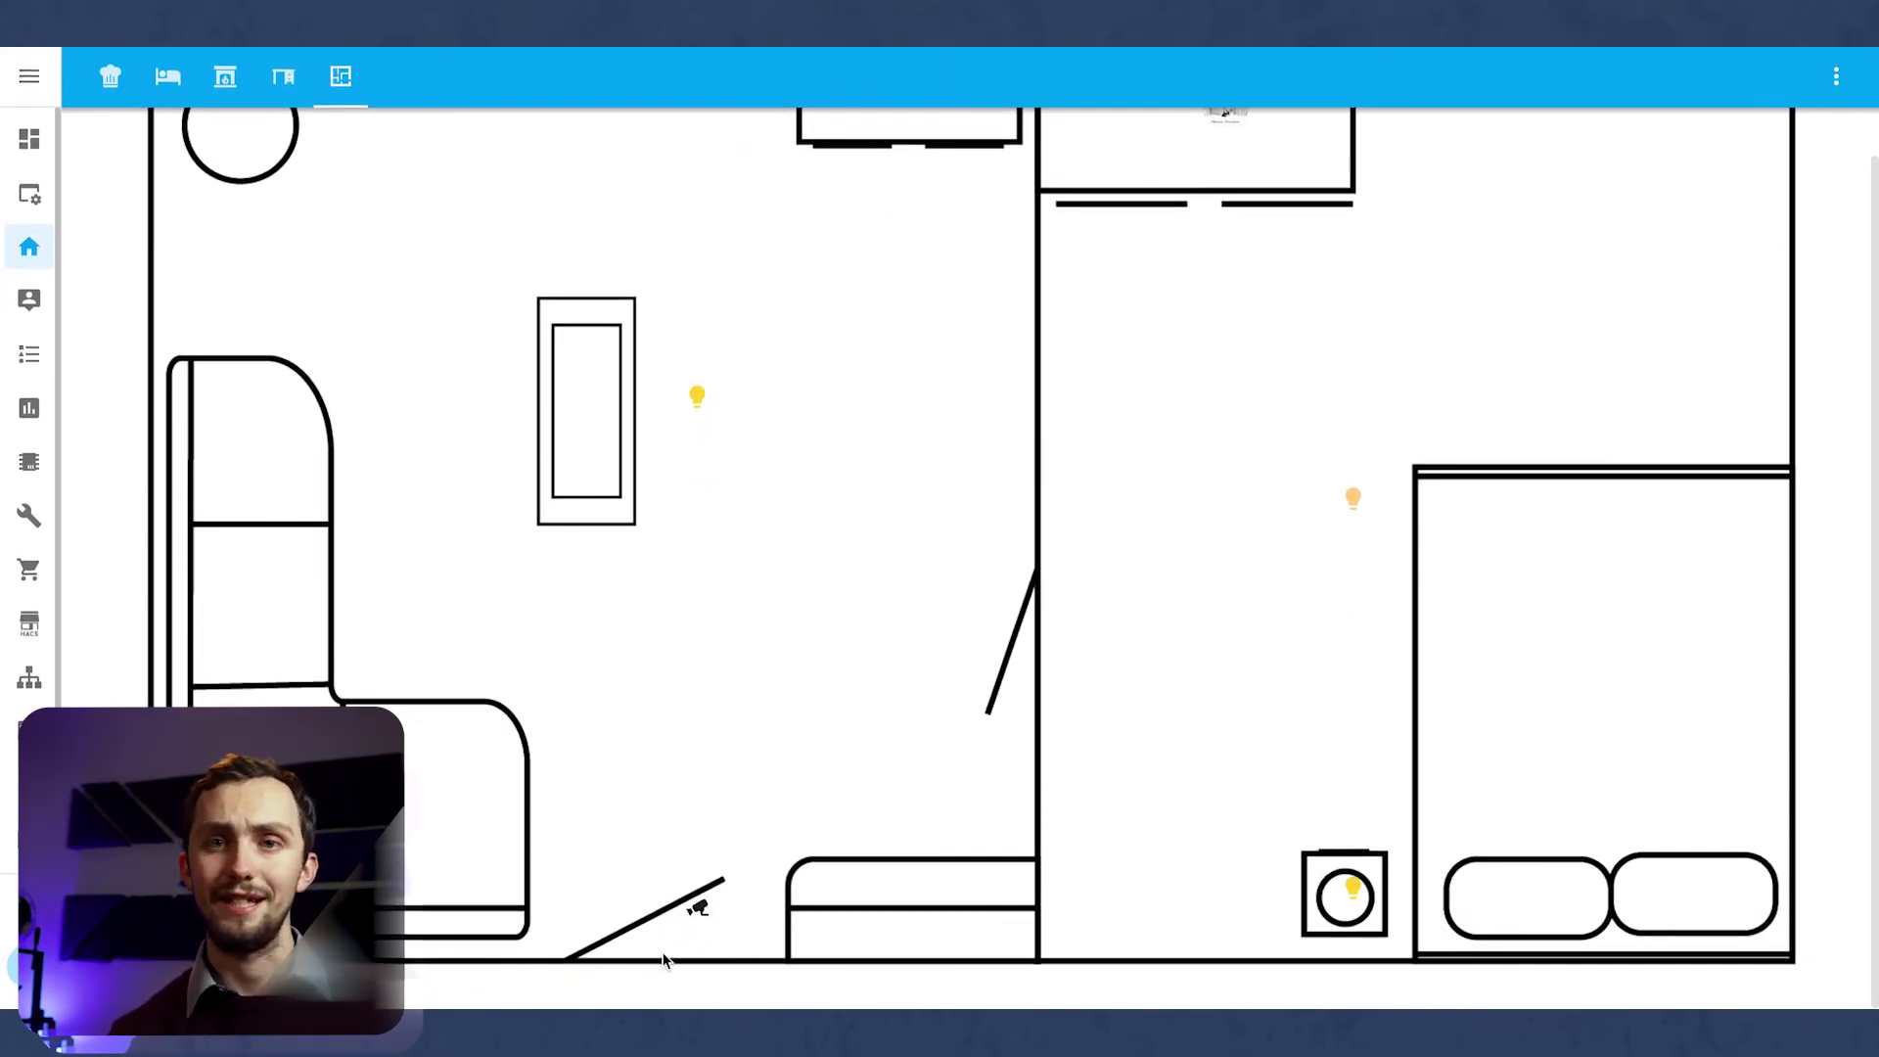
{"action": "left_click", "coordinate": [698, 912]}
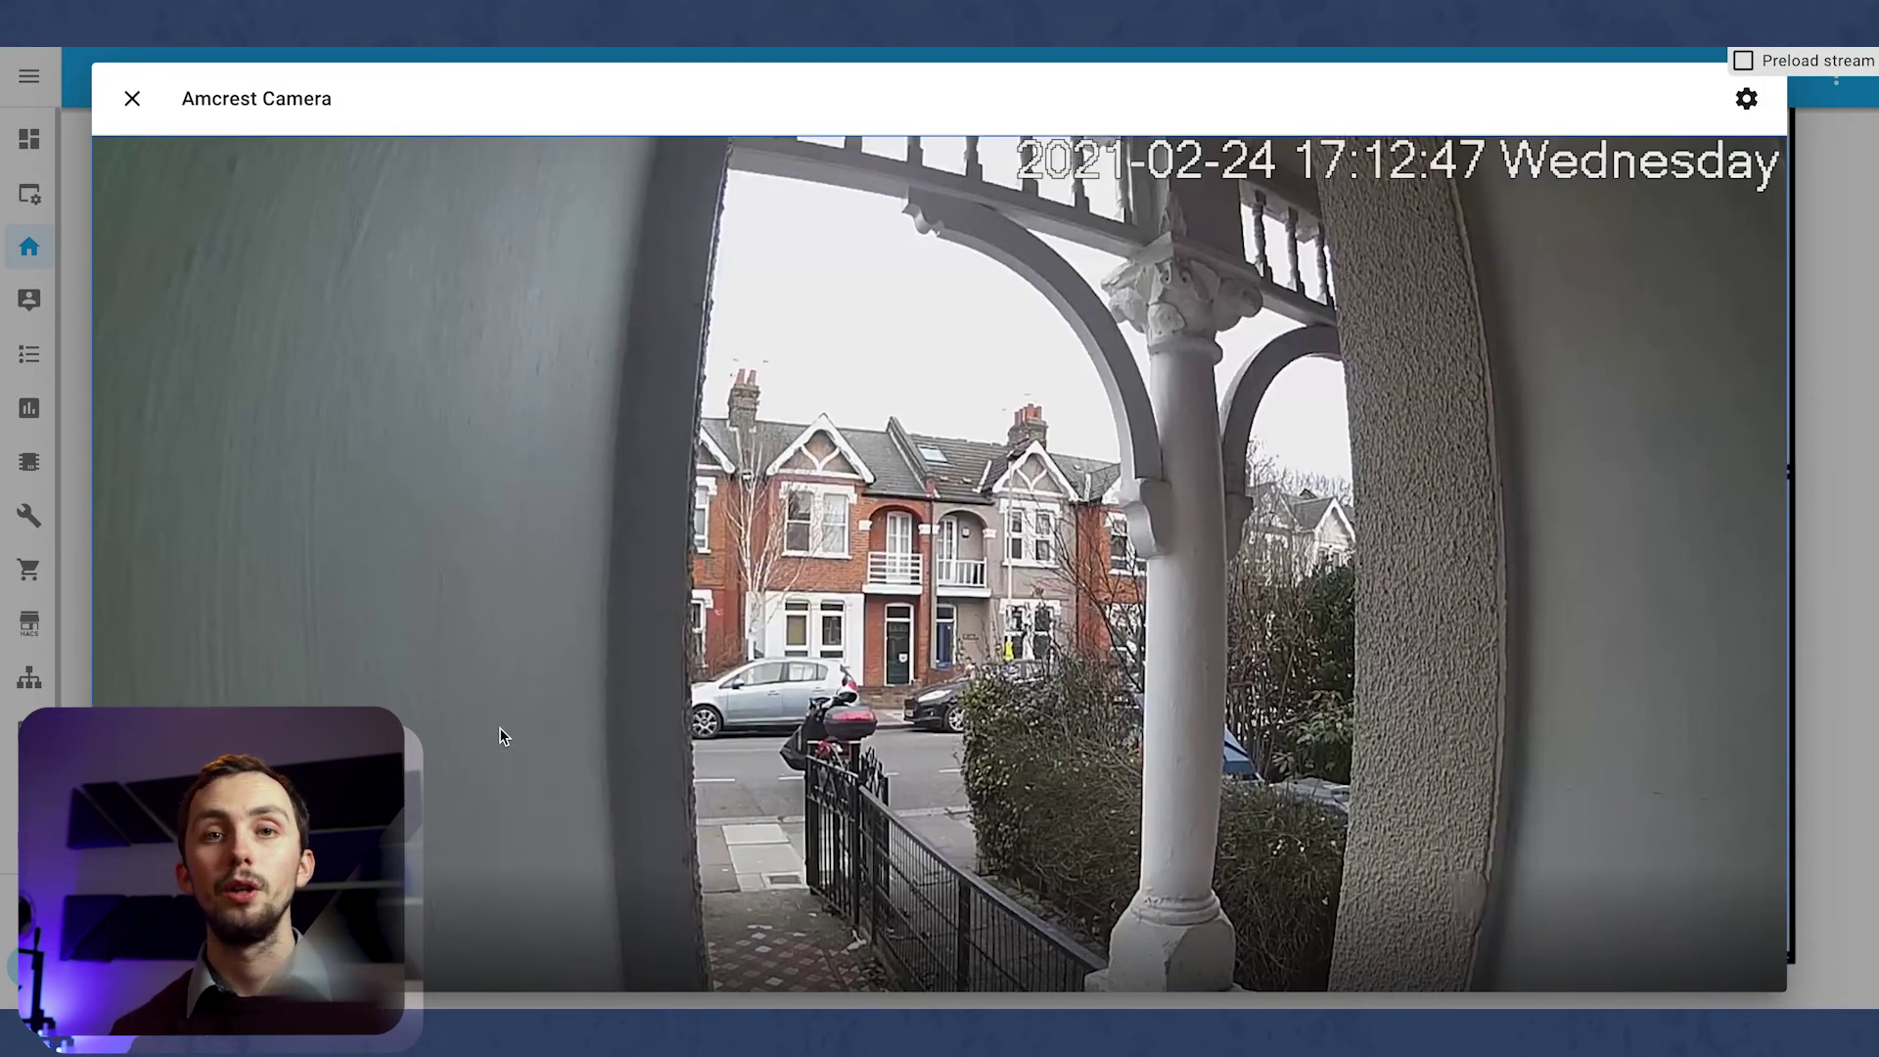
{"action": "left_click", "coordinate": [128, 101]}
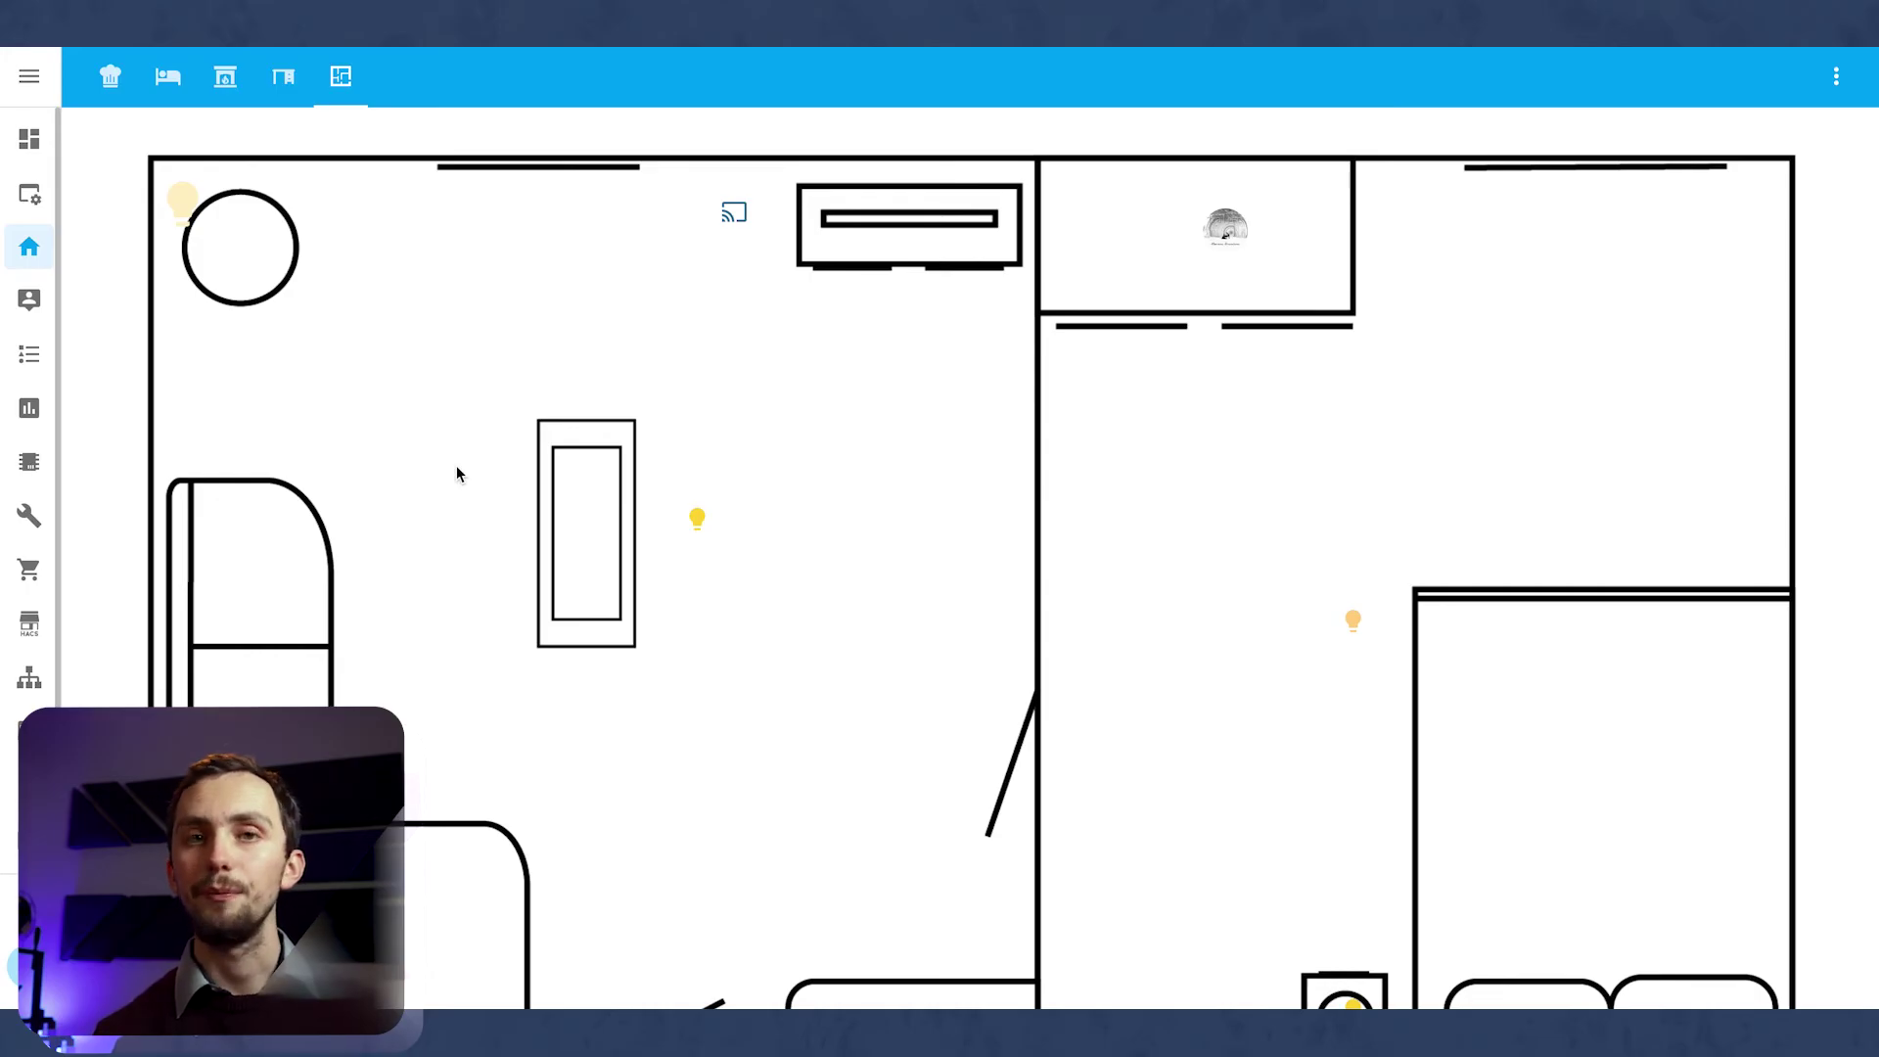
Add a state-label element for climate.cave at the end of the elements, positioned at top 50% and left 20%.
{"action": "scroll", "coordinate": [456, 466], "scroll_direction": "down", "scroll_amount": 1}
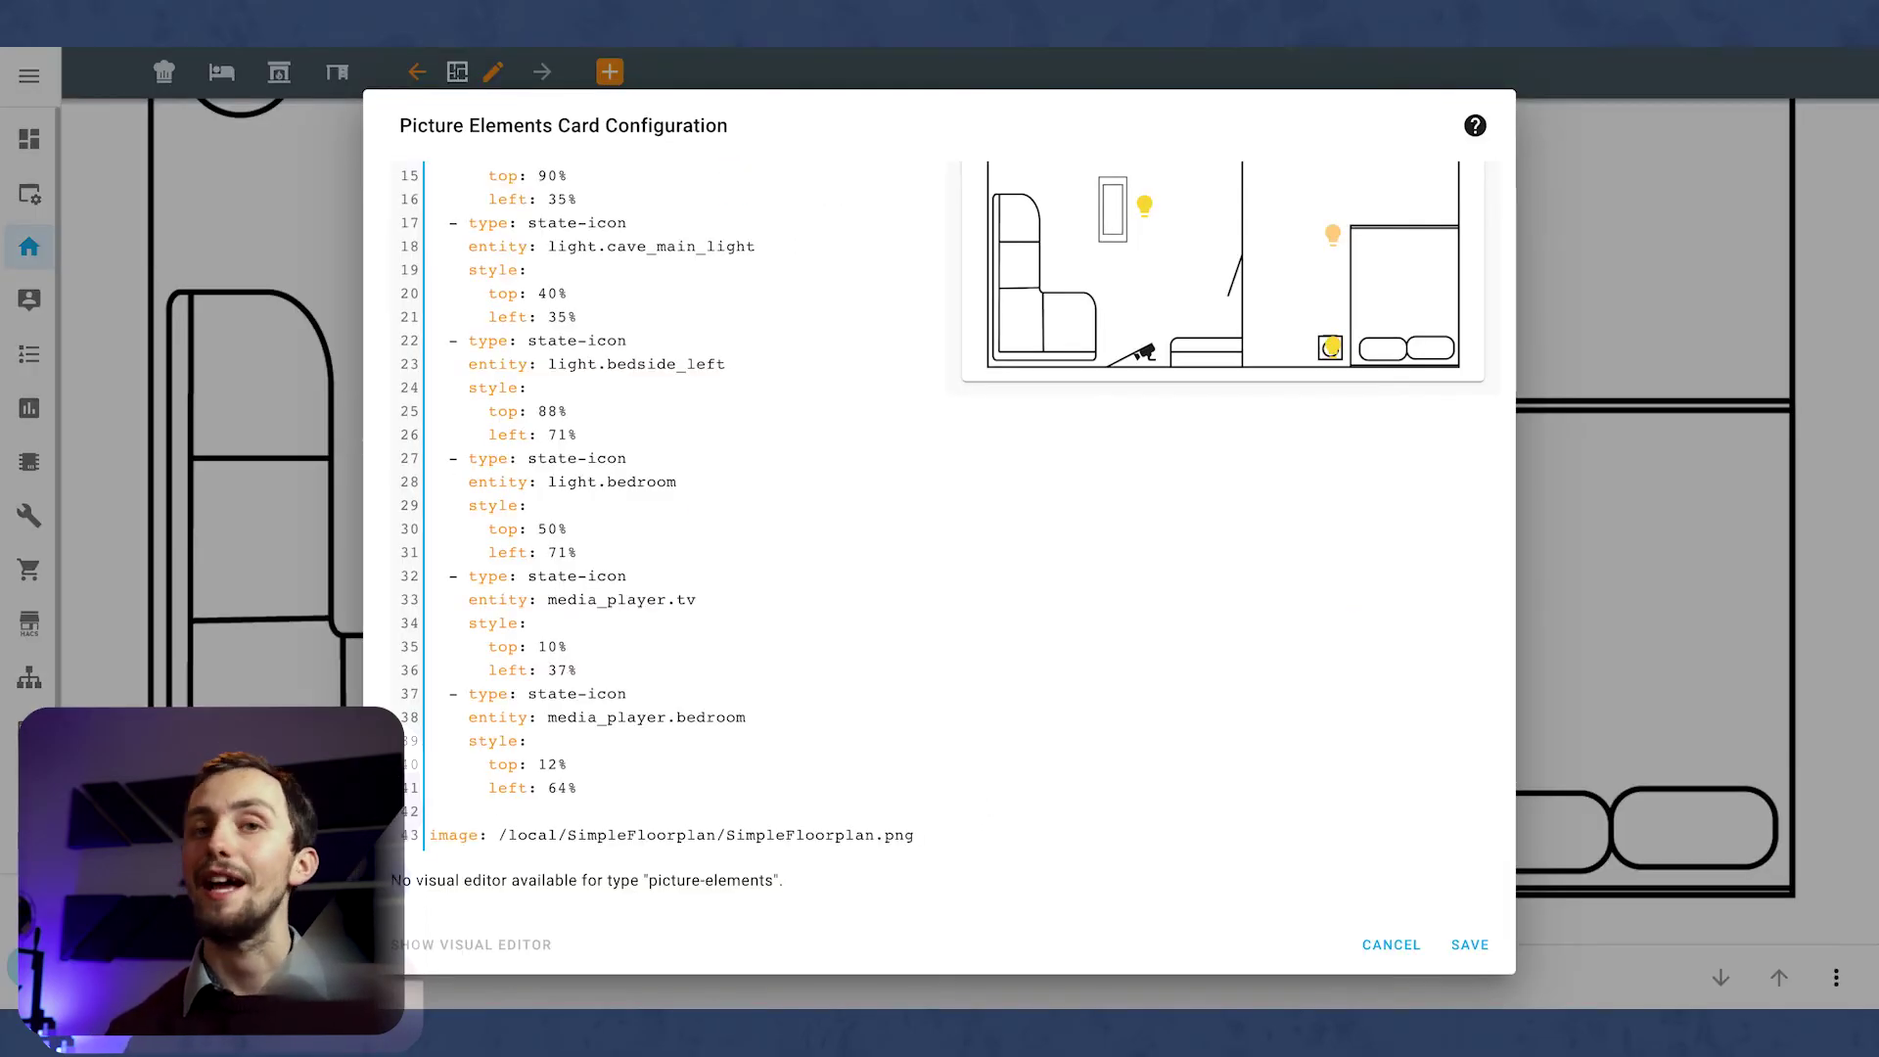
{"action": "type", "text": "- ty"}
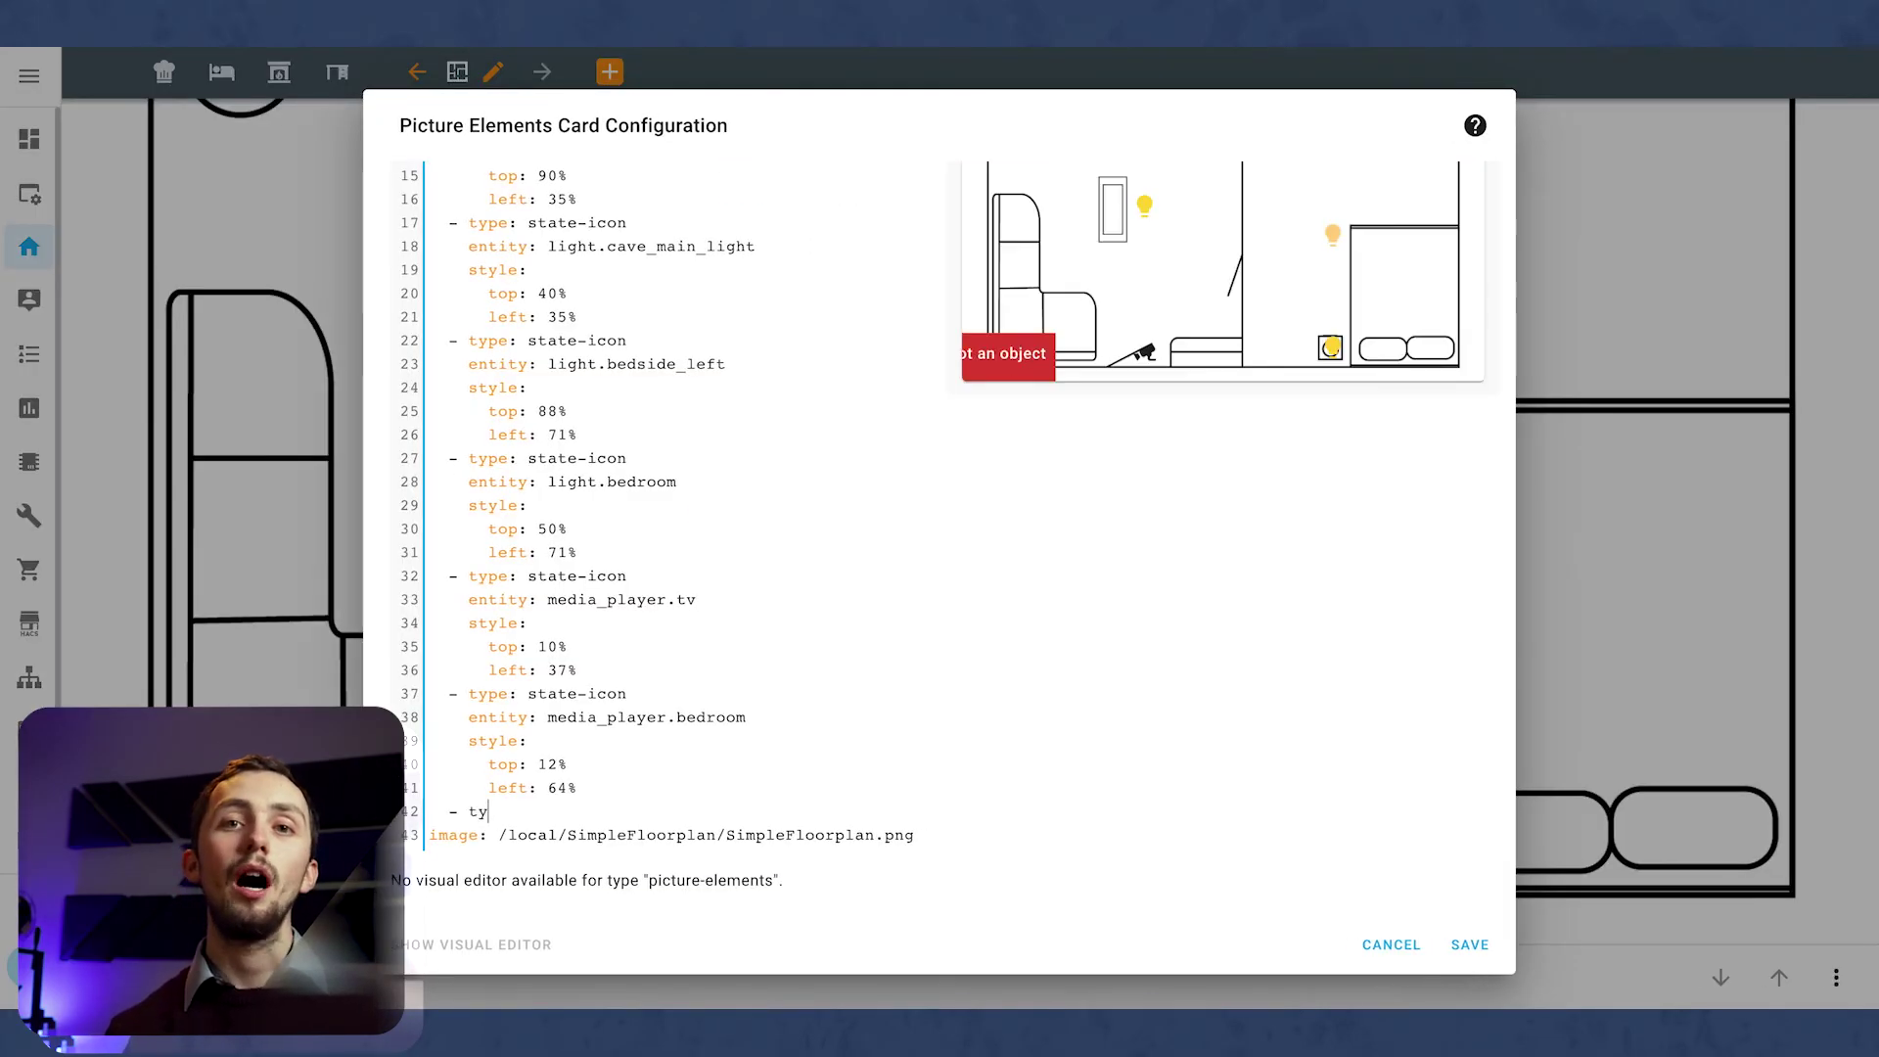
{"action": "type", "text": "pe: state-label"}
{"action": "key", "text": "Return"}
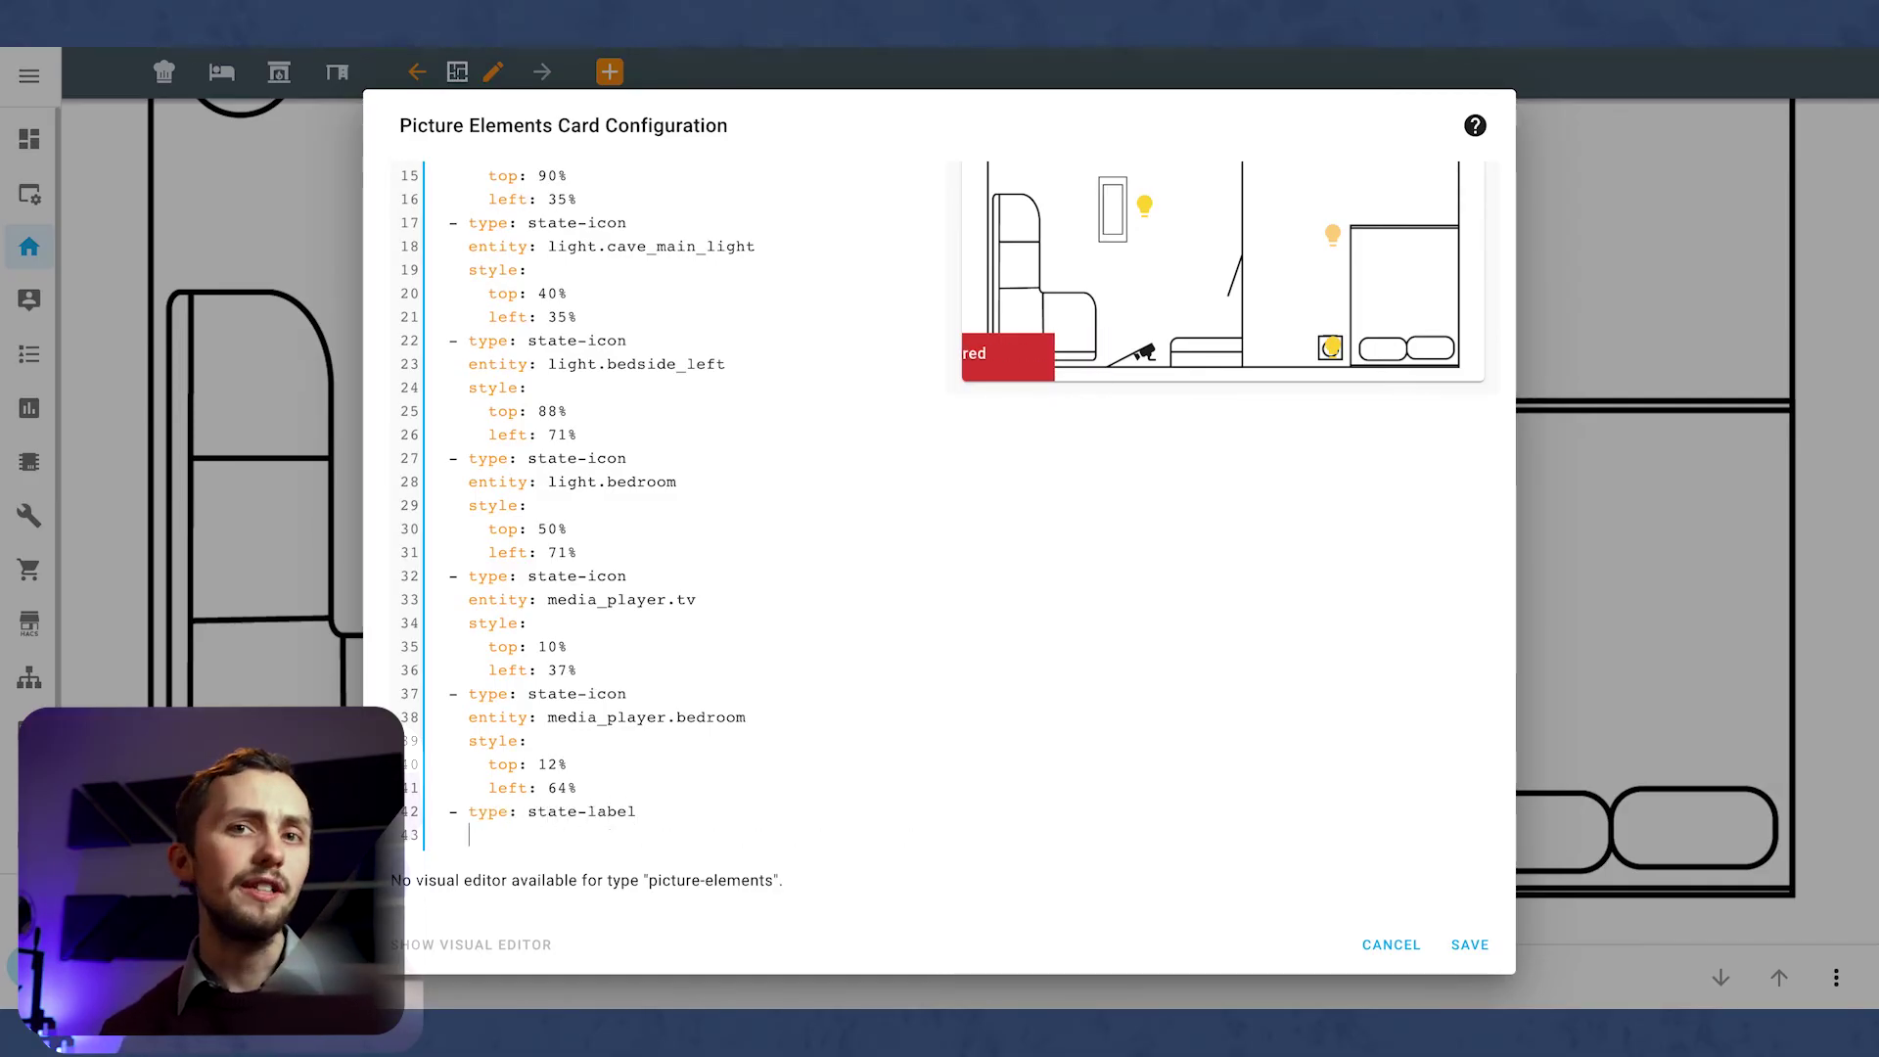
{"action": "type", "text": "entity: climate:"}
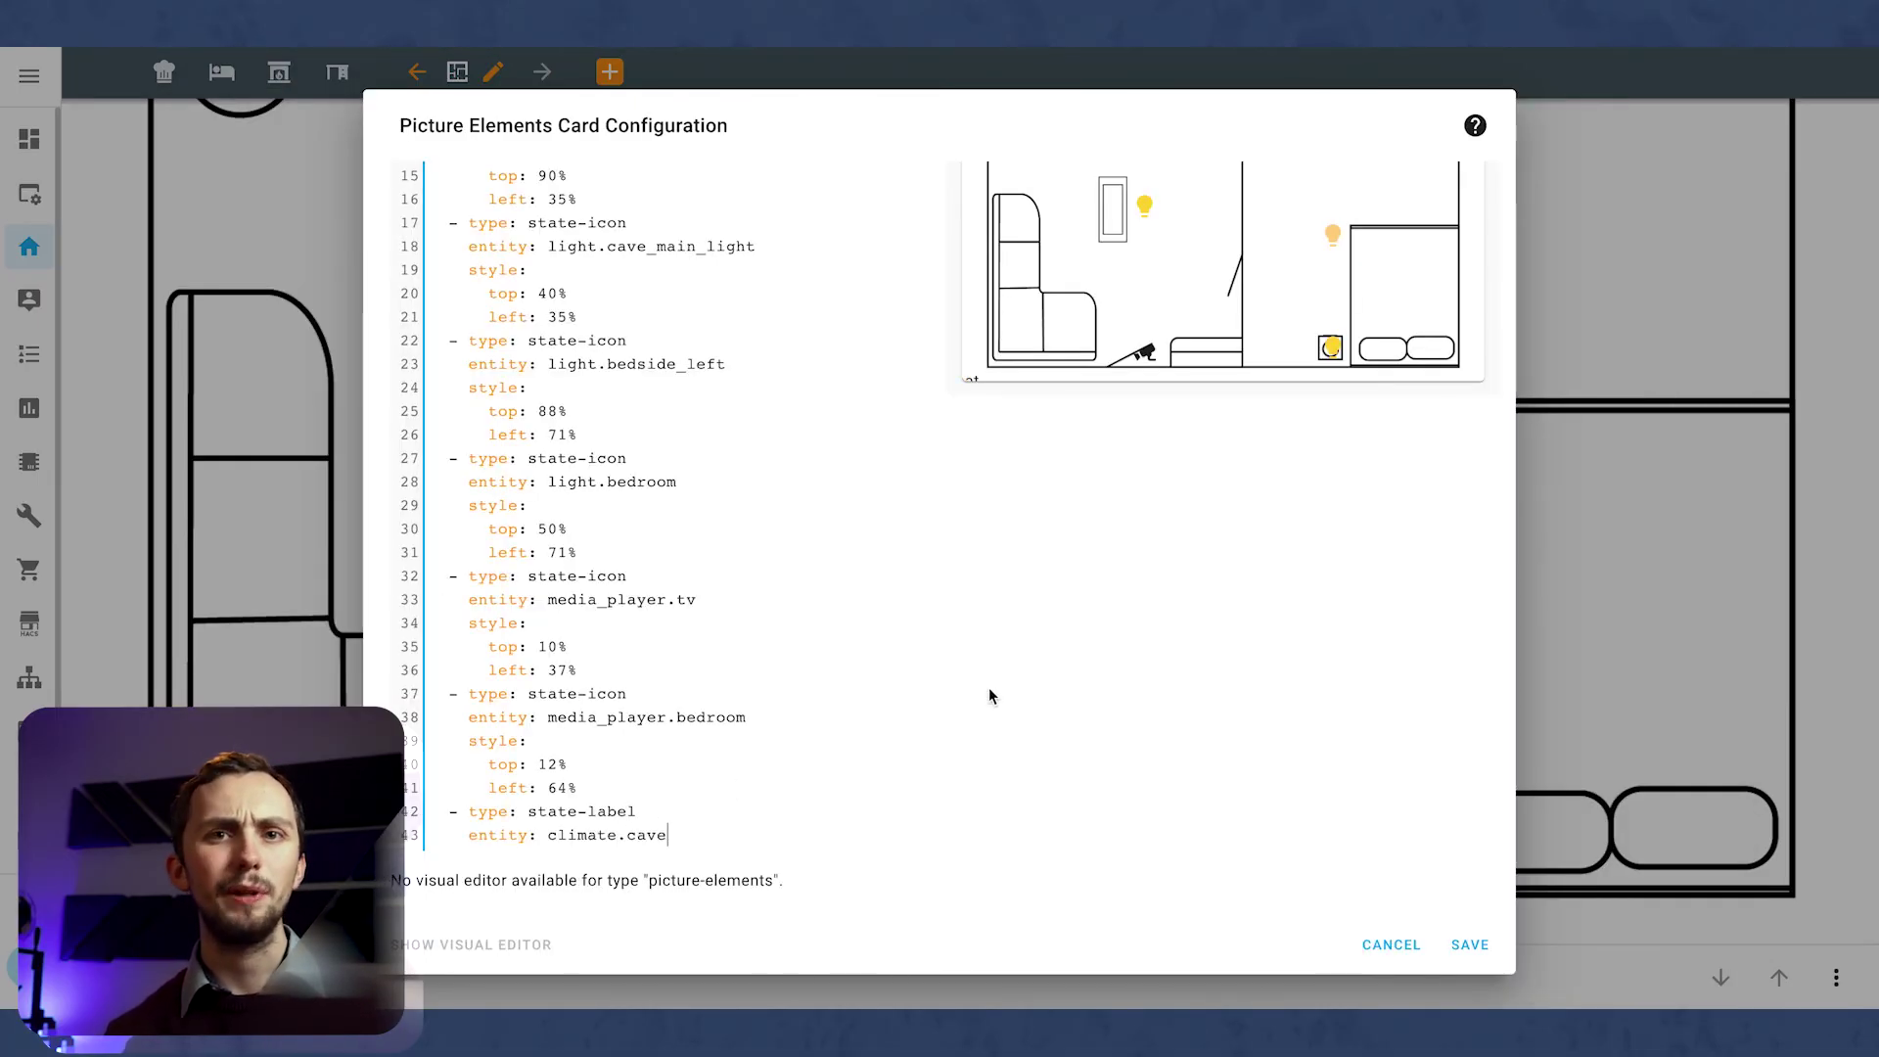
{"action": "scroll", "coordinate": [992, 696], "scroll_direction": "up", "scroll_amount": 1}
{"action": "type", "text": "cave"}
{"action": "key", "text": "Return"}
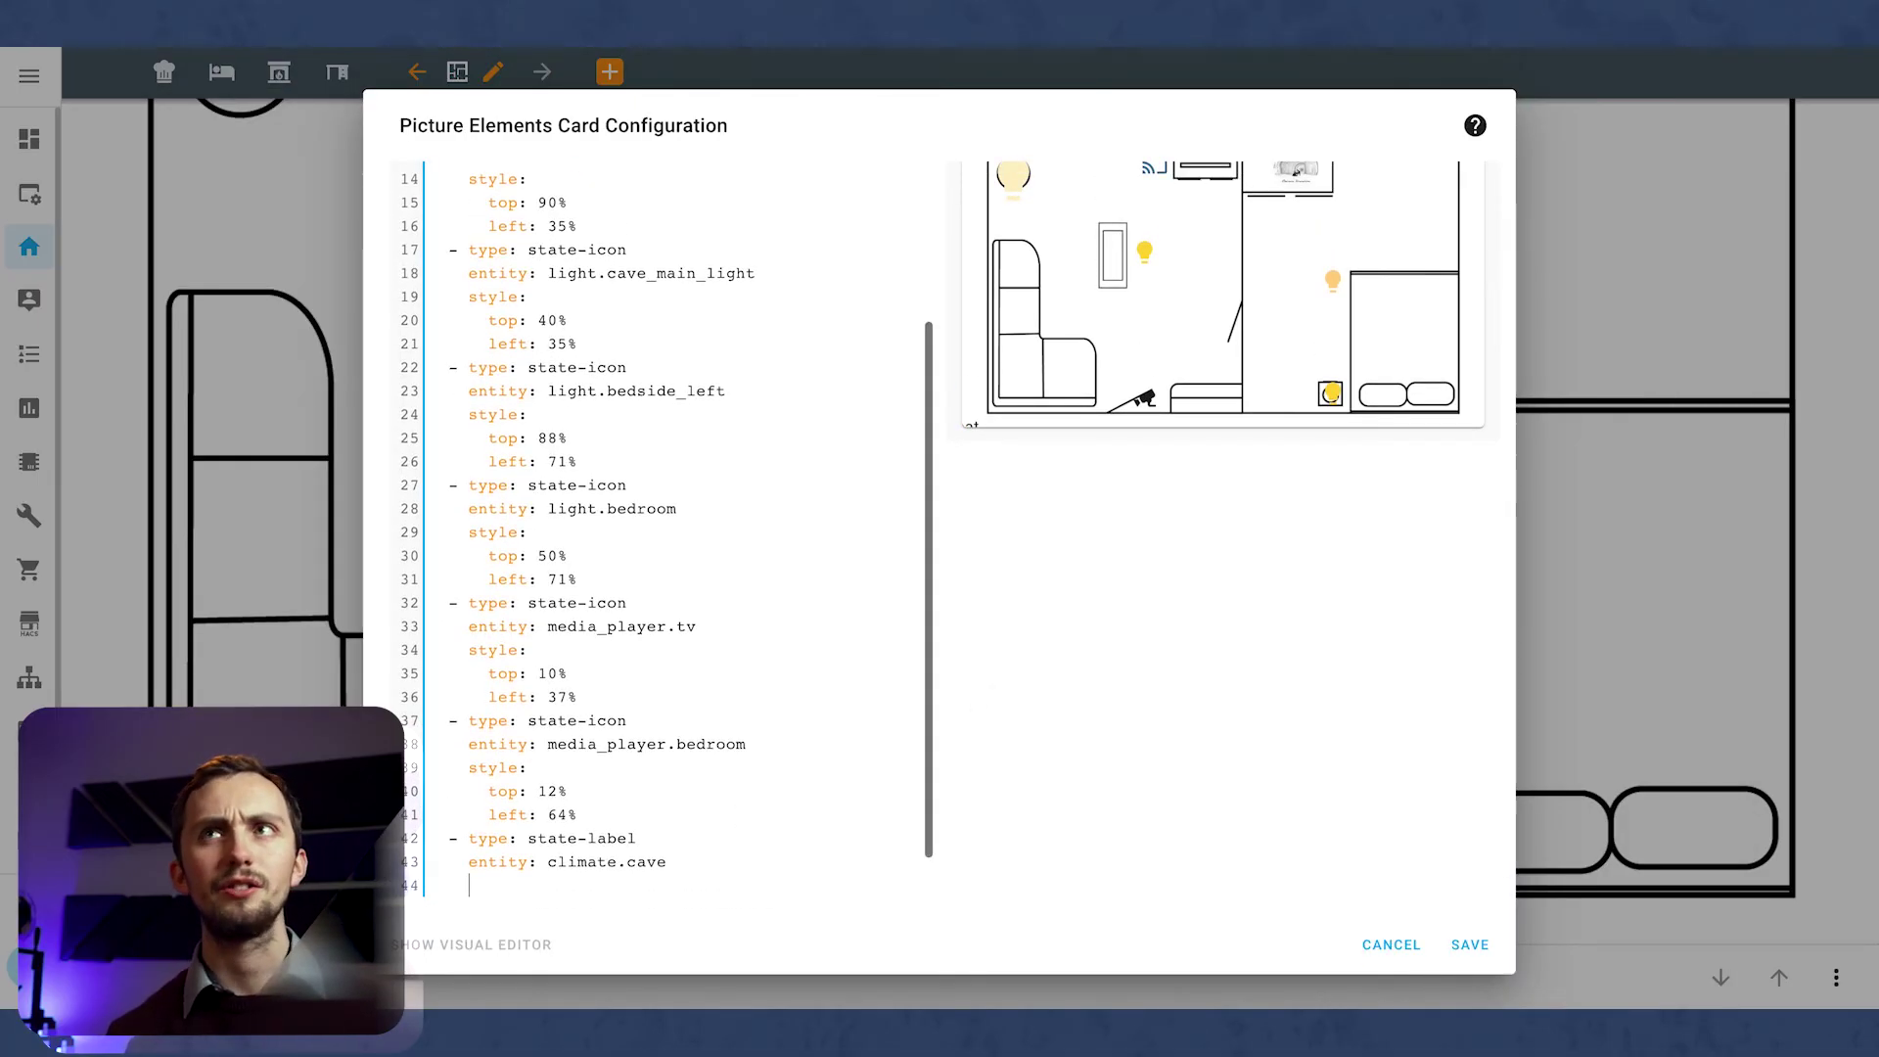
{"action": "type", "text": "style:"}
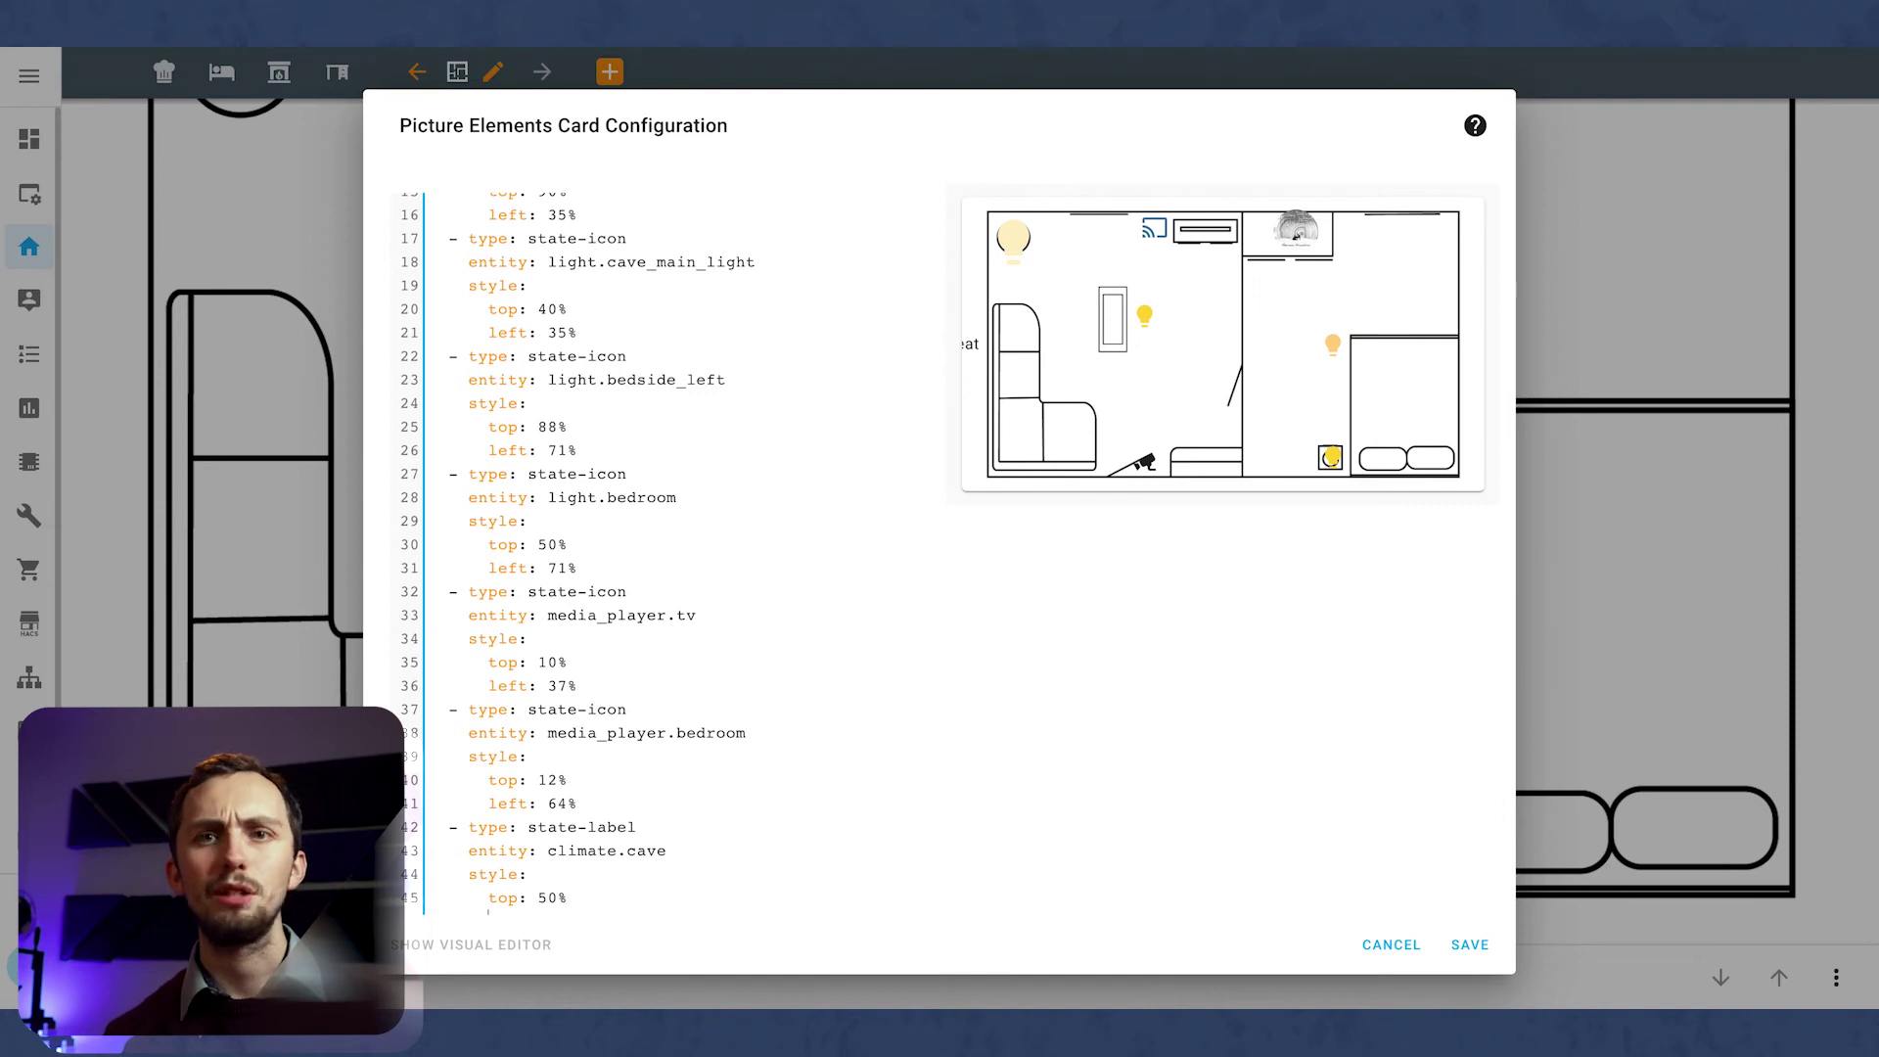
{"action": "type", "text": "left:20%"}
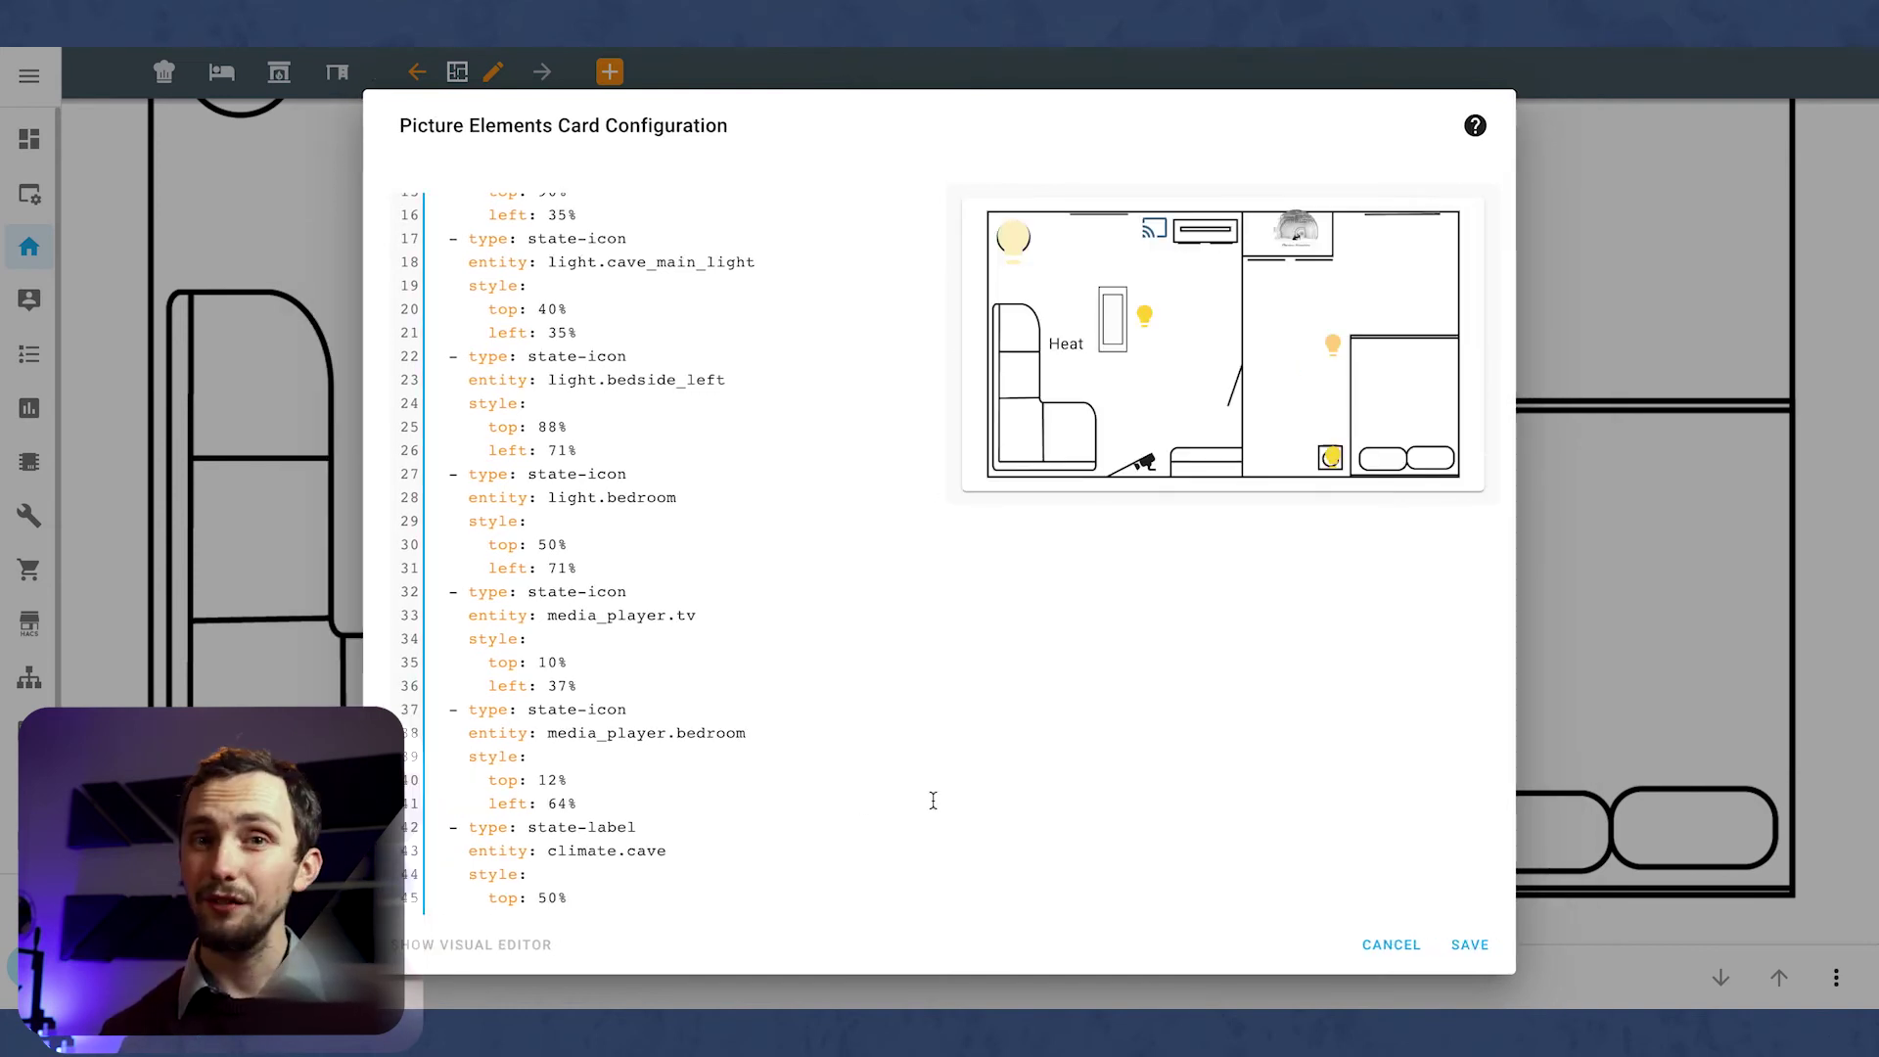
Change the state label's entity to sensor.cave_sb_temperature and set its top position to 10%.
{"action": "scroll", "coordinate": [938, 803], "scroll_direction": "down", "scroll_amount": 3}
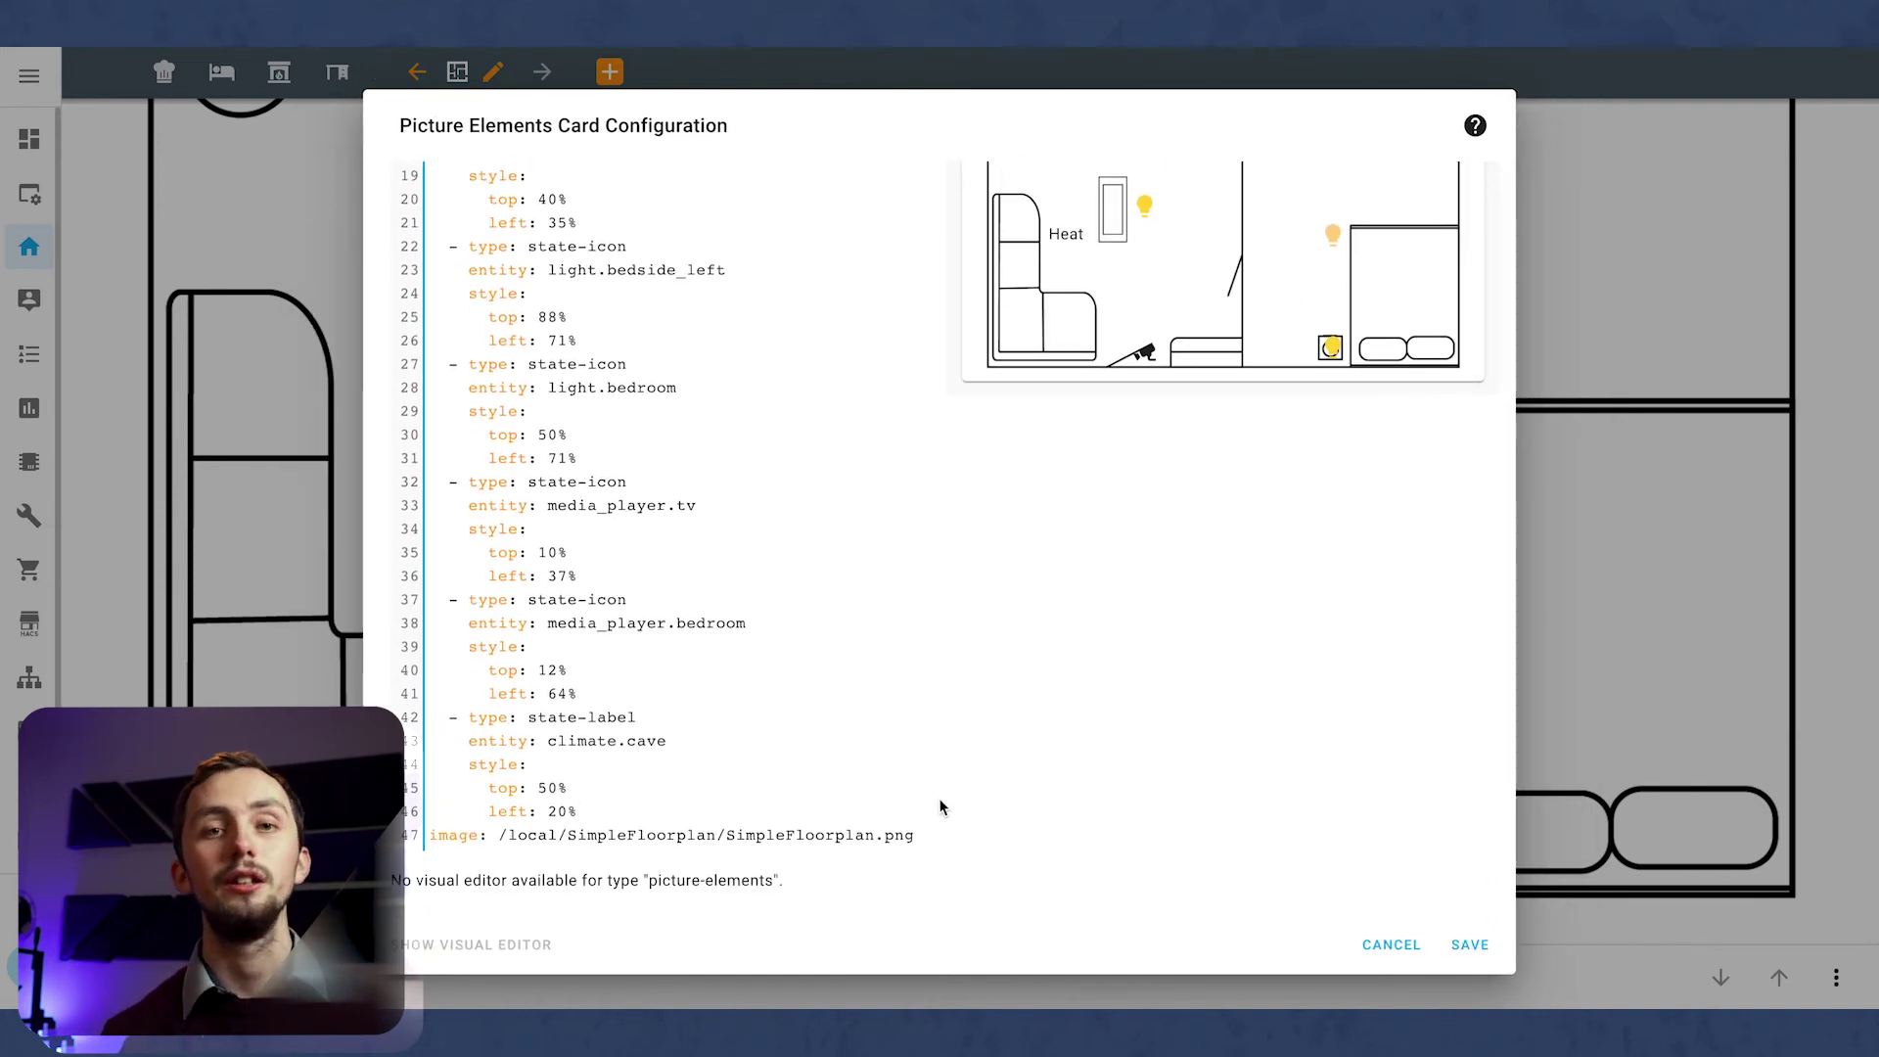
{"action": "left_click_drag", "start_coordinate": [665, 742], "coordinate": [548, 742]}
{"action": "type", "text": "sensor.cave_temperature_s"}
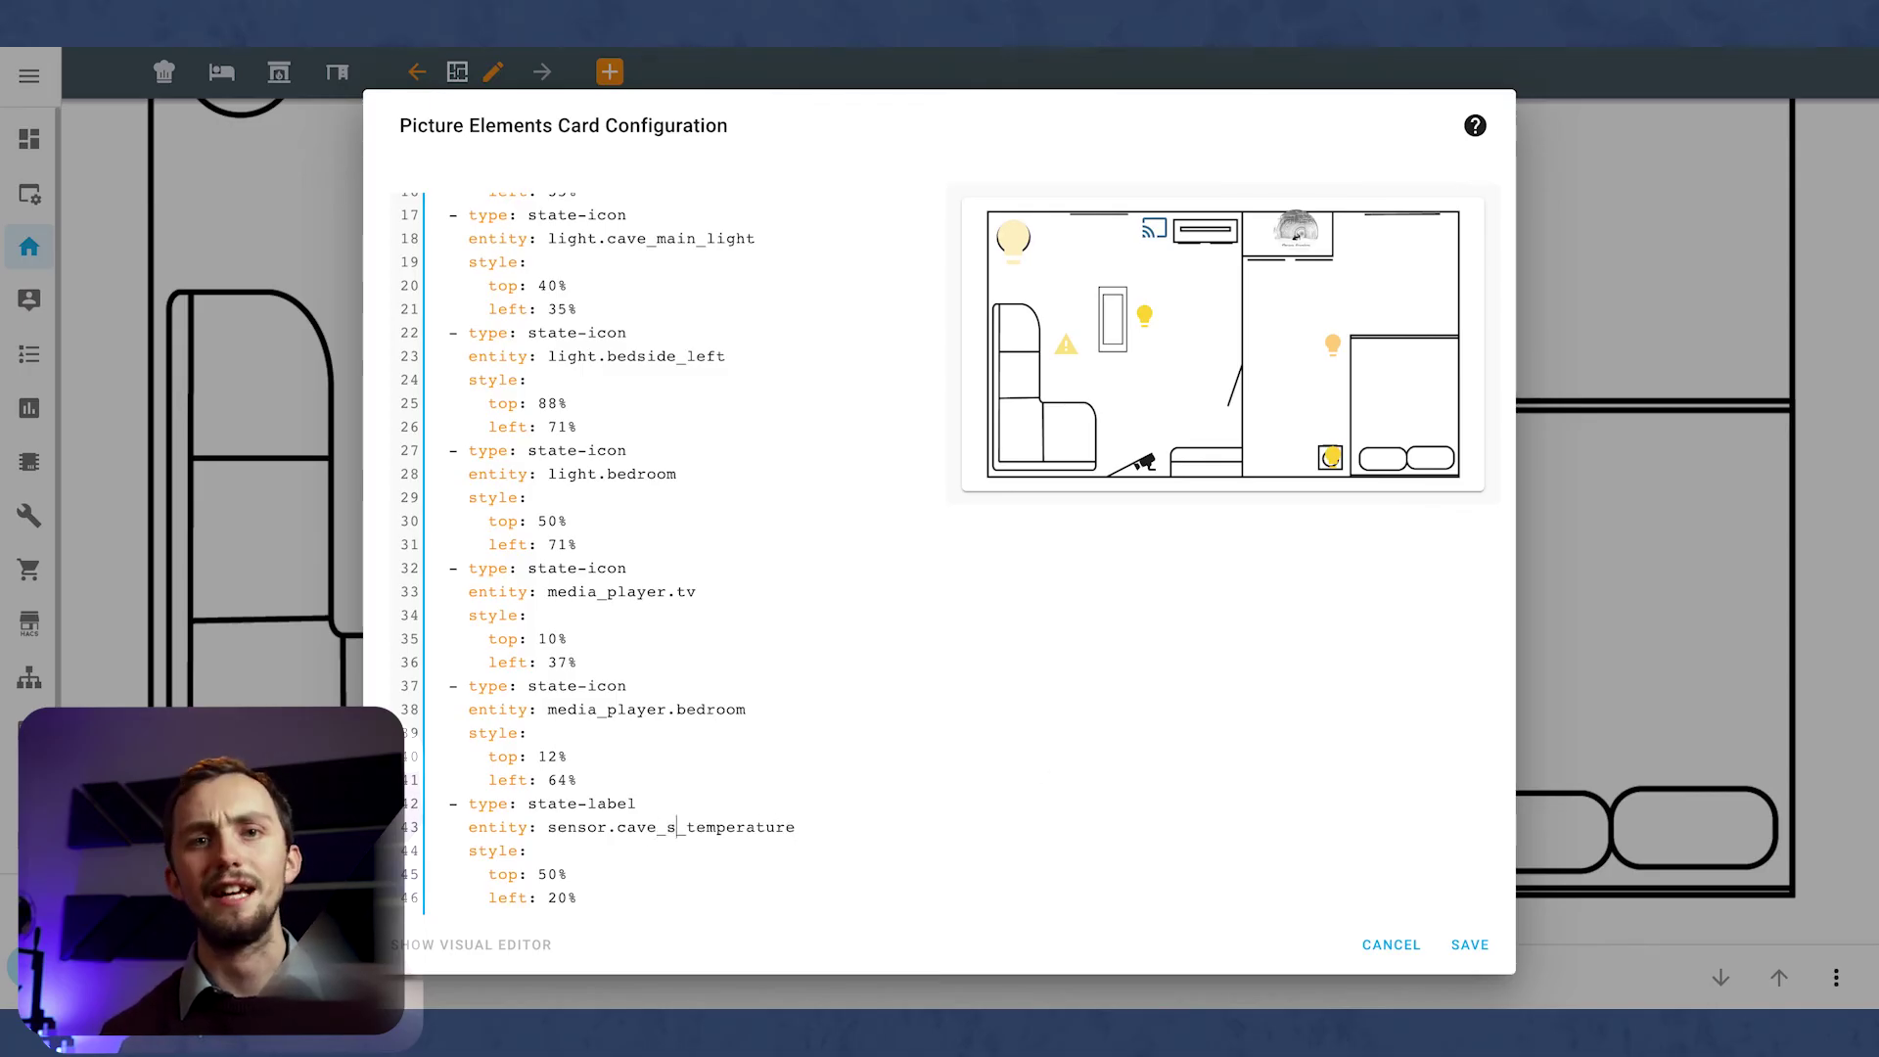
{"action": "type", "text": "b"}
{"action": "double_click", "coordinate": [547, 874]}
{"action": "type", "text": "30"}
{"action": "double_click", "coordinate": [546, 874]}
{"action": "type", "text": "10"}
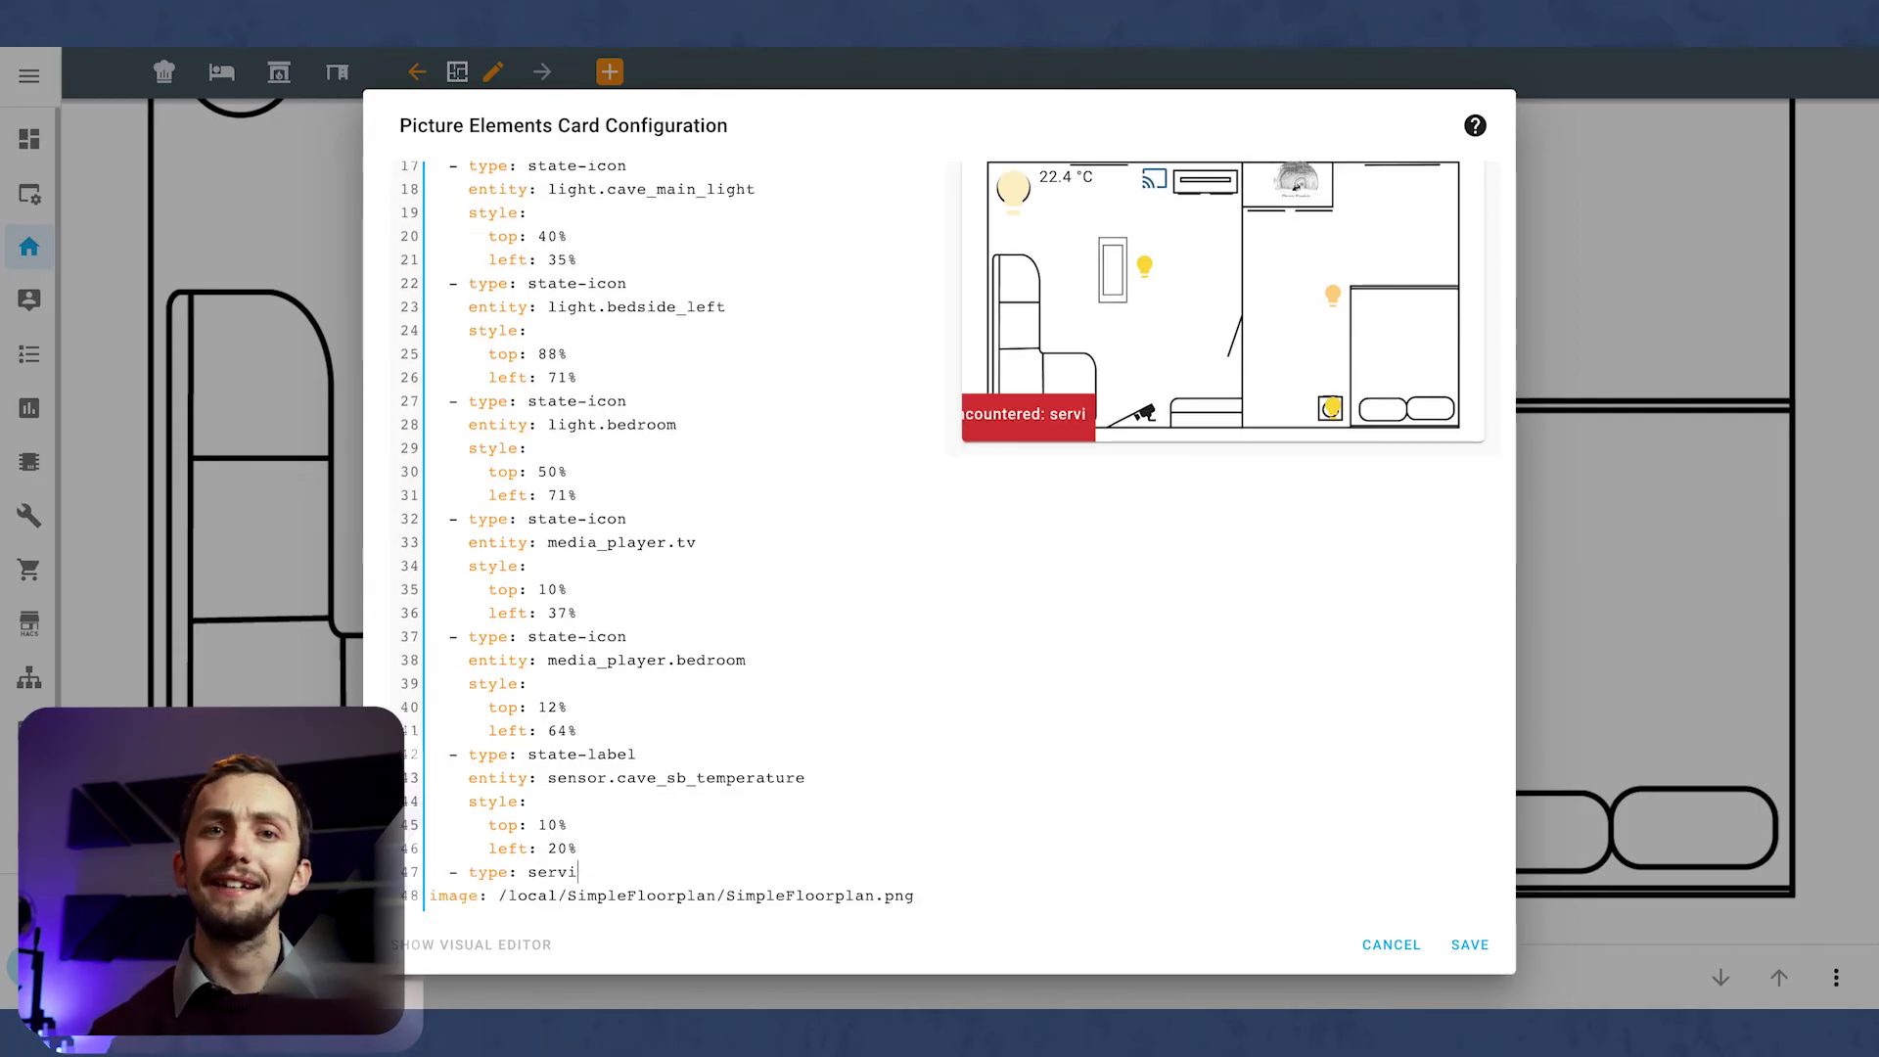
Complete the new element's type as service_button, title it Morning, and set its service to input_boolean.turn_on.
{"action": "type", "text": "ce_button"}
{"action": "key", "text": "Return"}
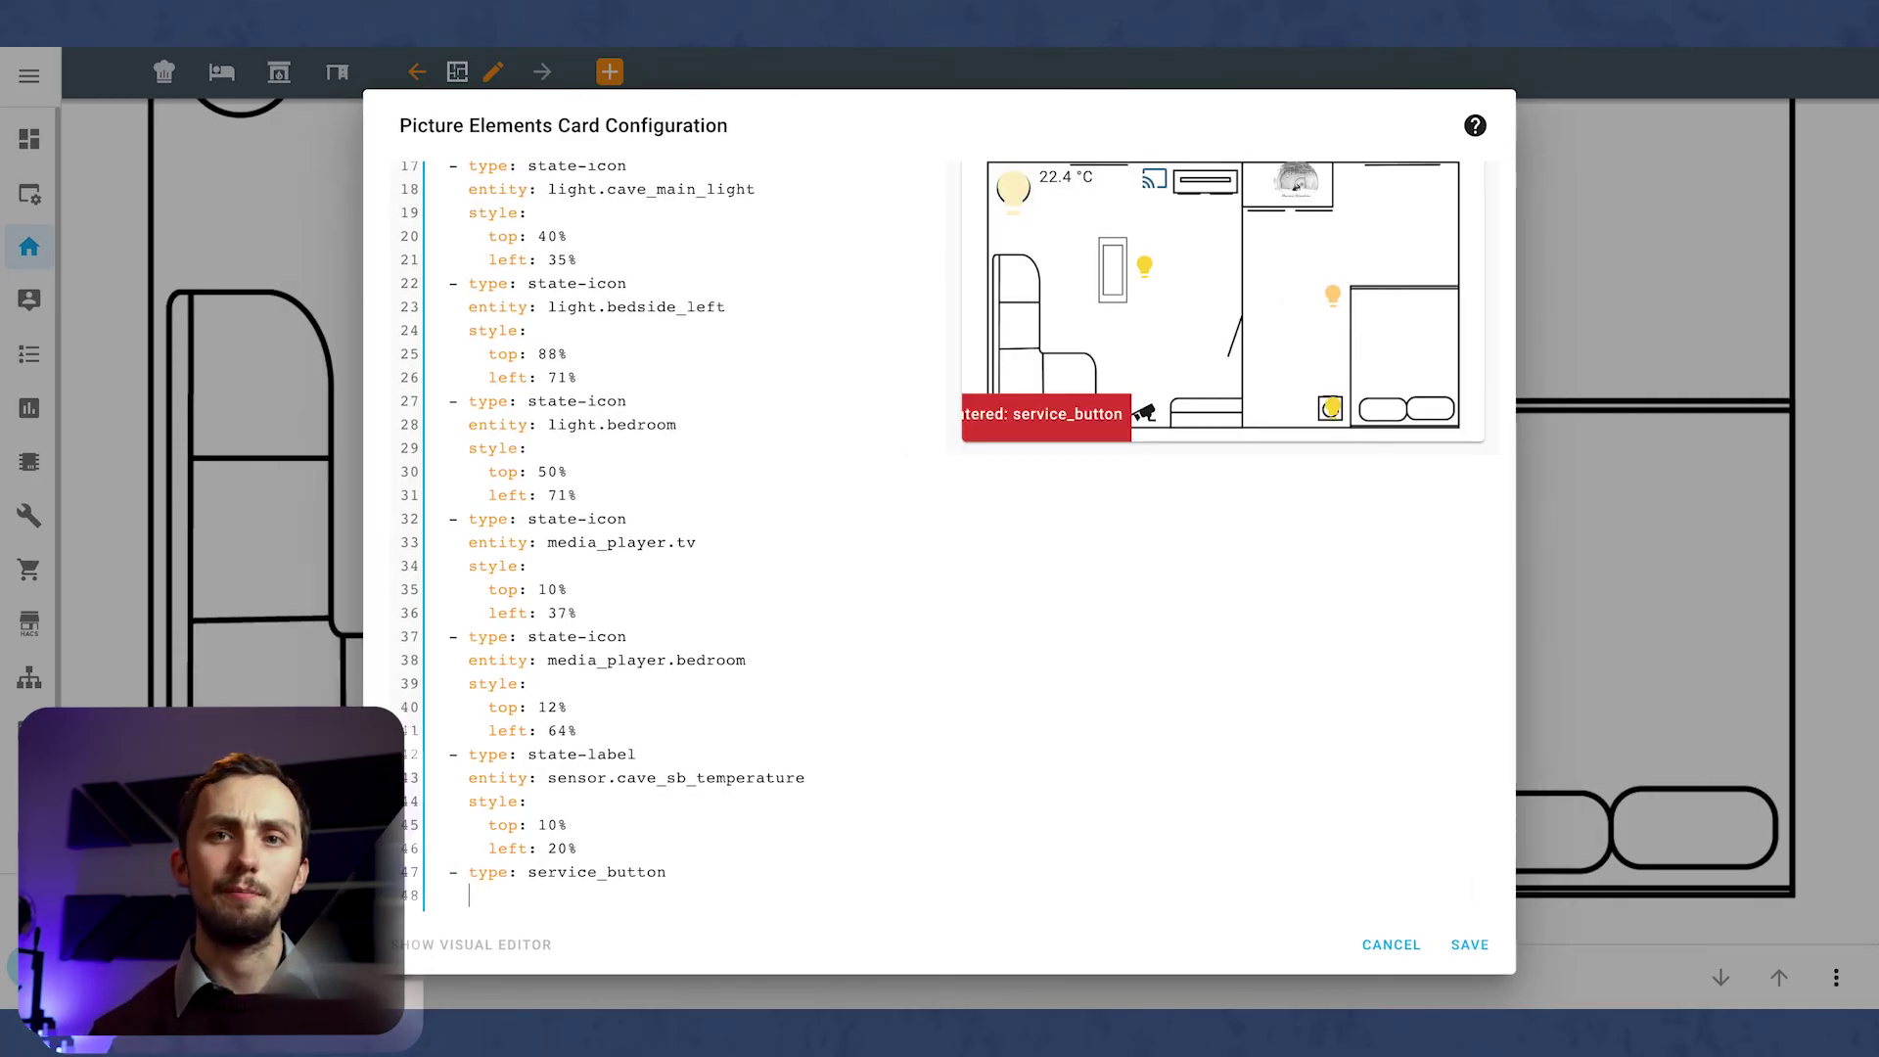
{"action": "type", "text": "title: "}
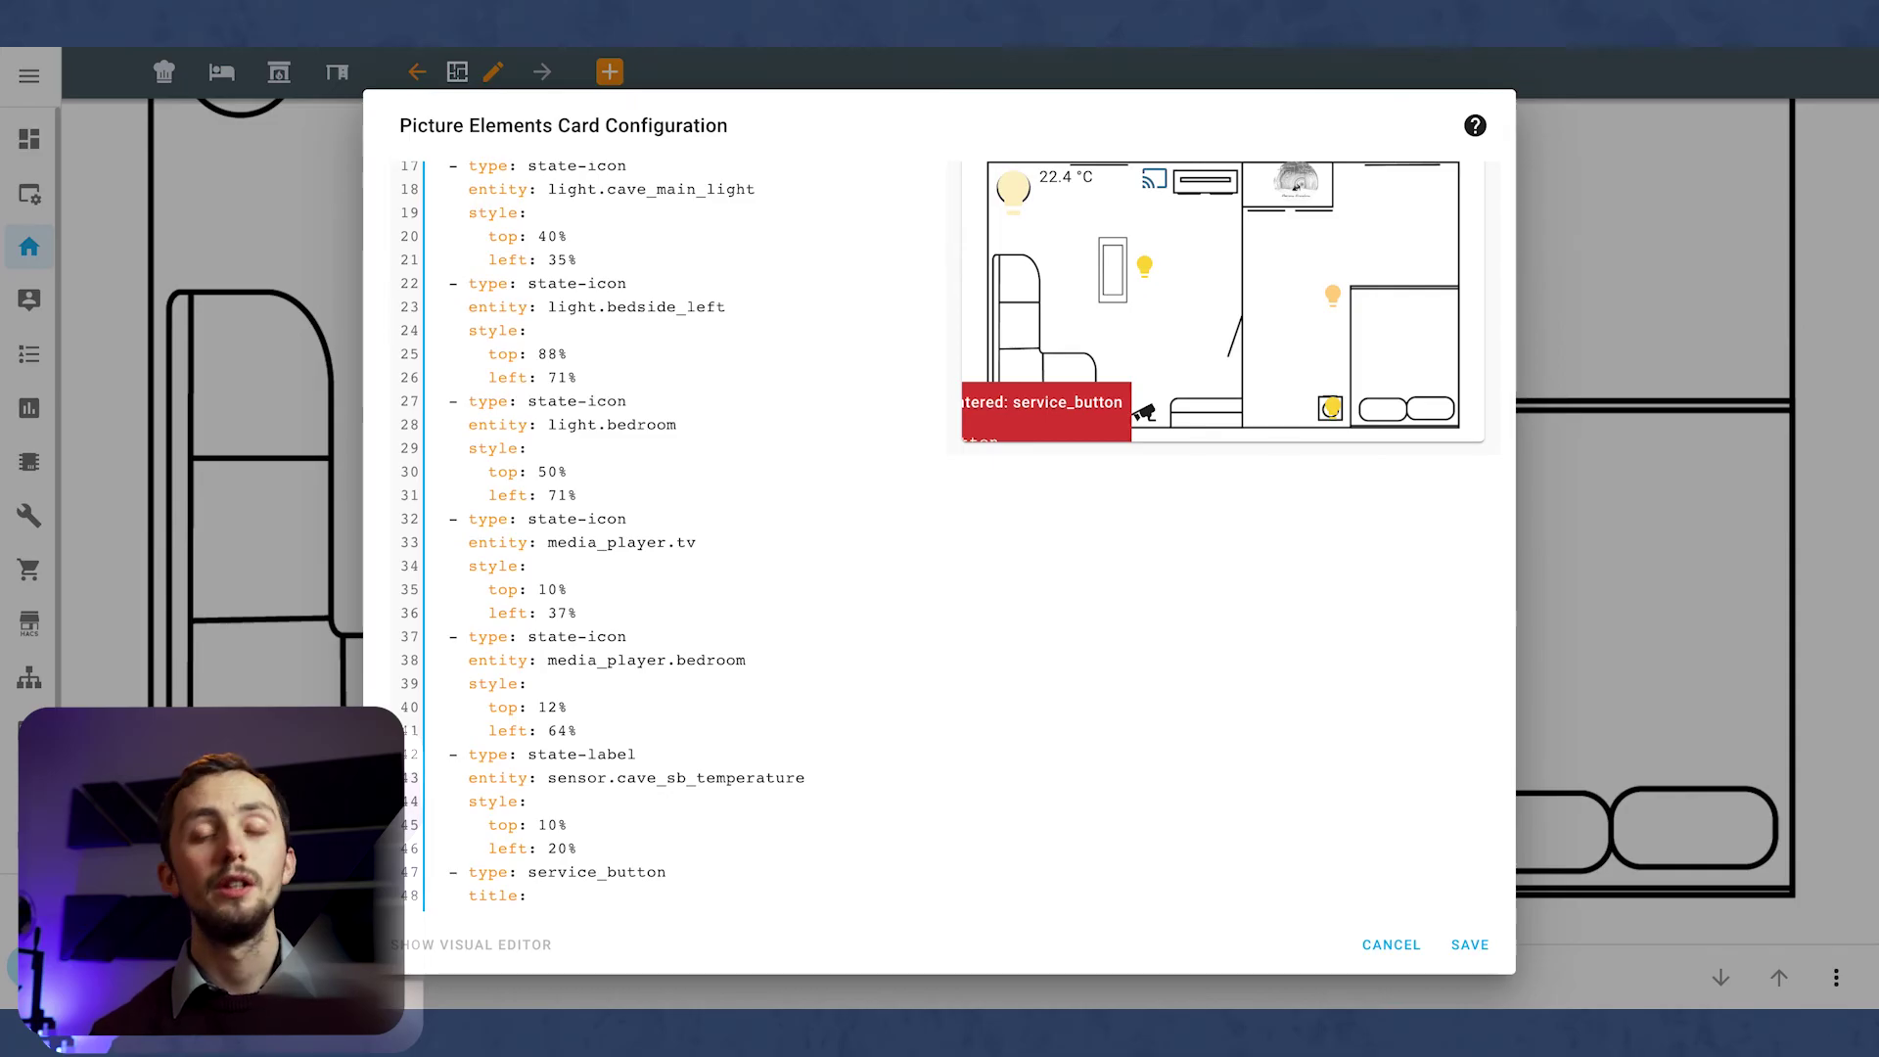
{"action": "type", "text": "M"}
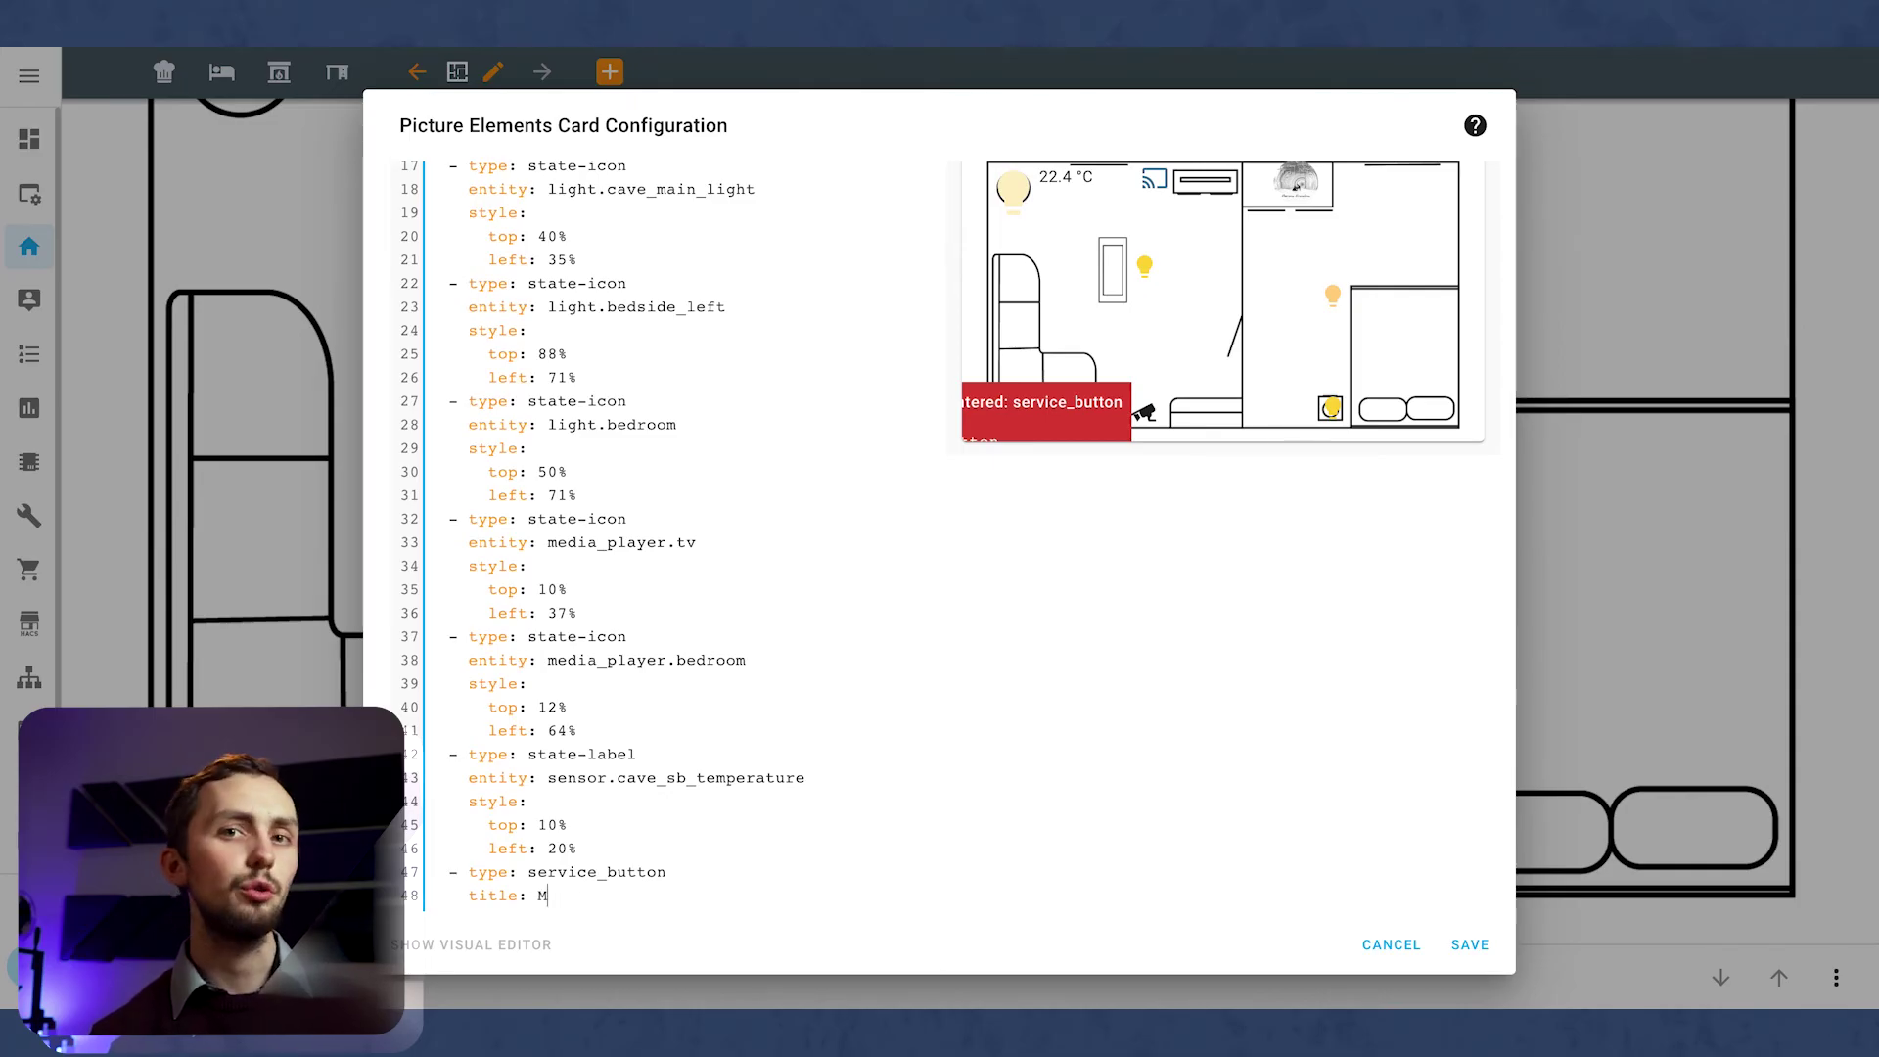
{"action": "type", "text": "orning"}
{"action": "key", "text": "Return"}
{"action": "type", "text": "service: input"}
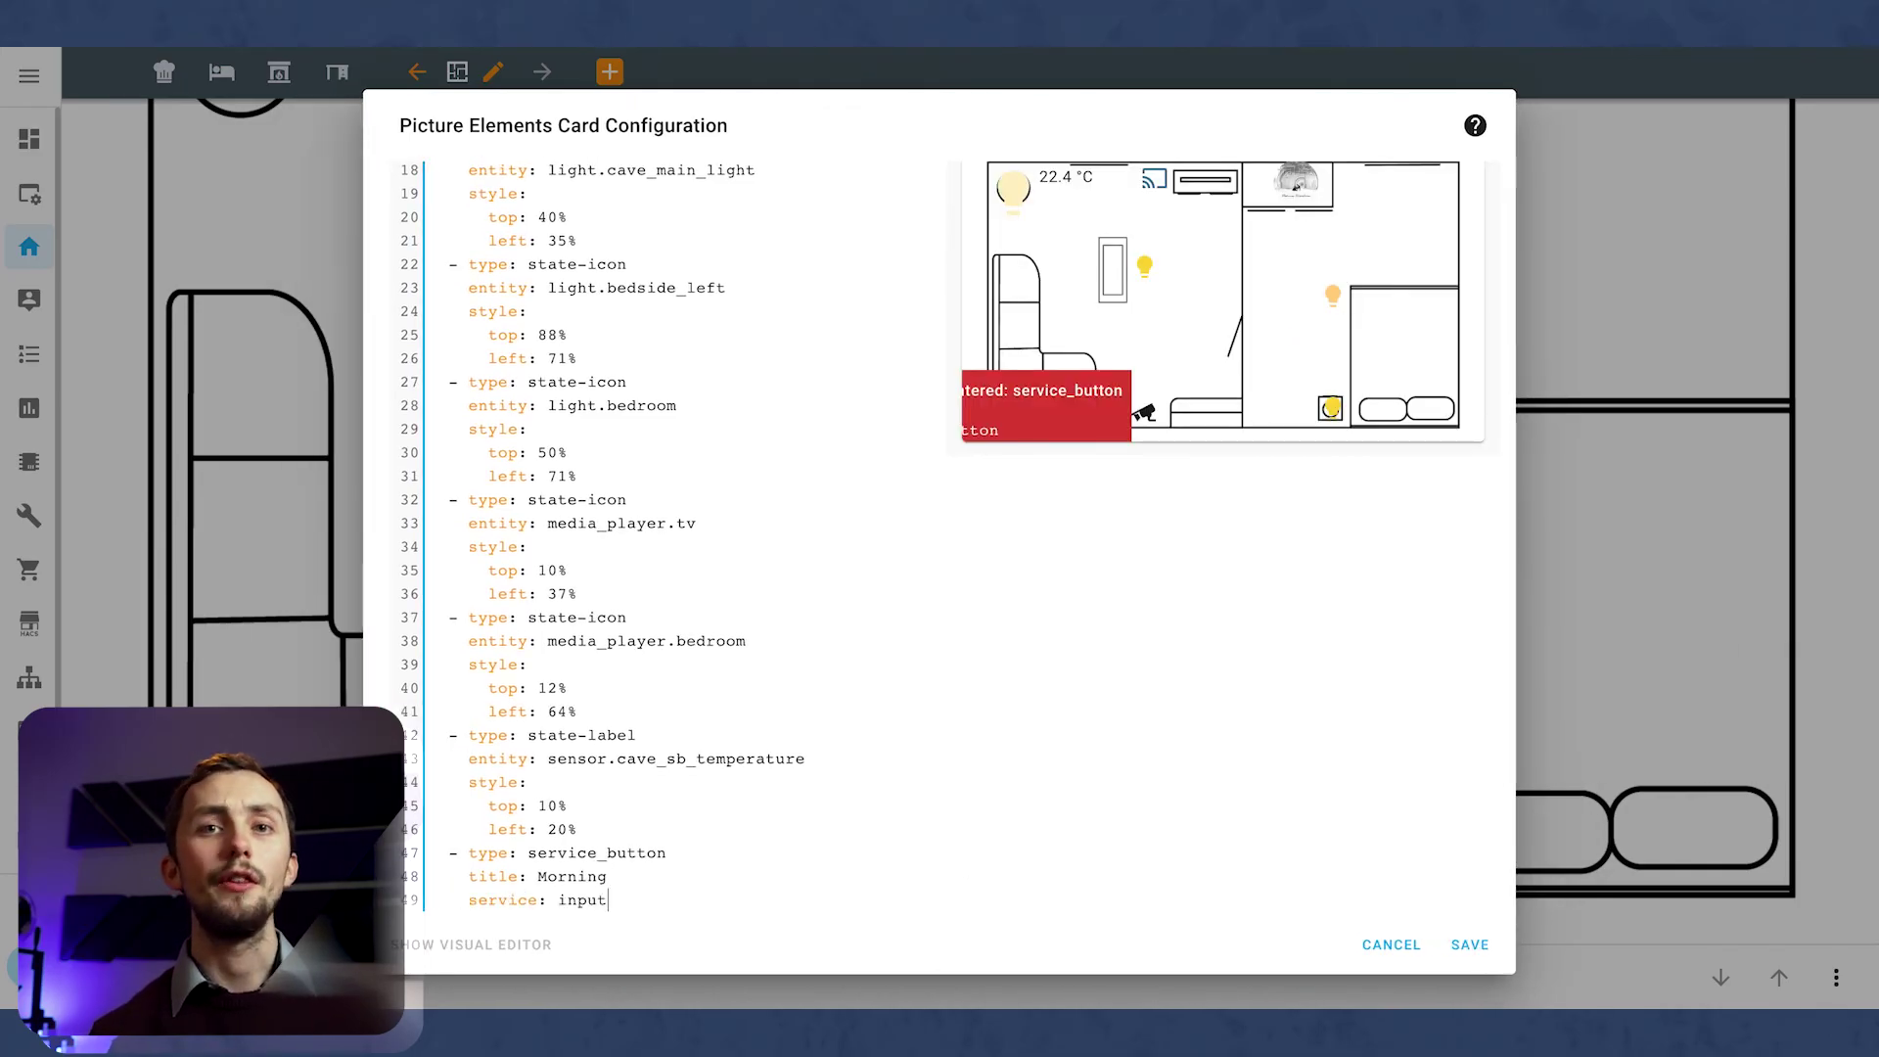
{"action": "type", "text": "_boolean.turn_on"}
{"action": "key", "text": "Return"}
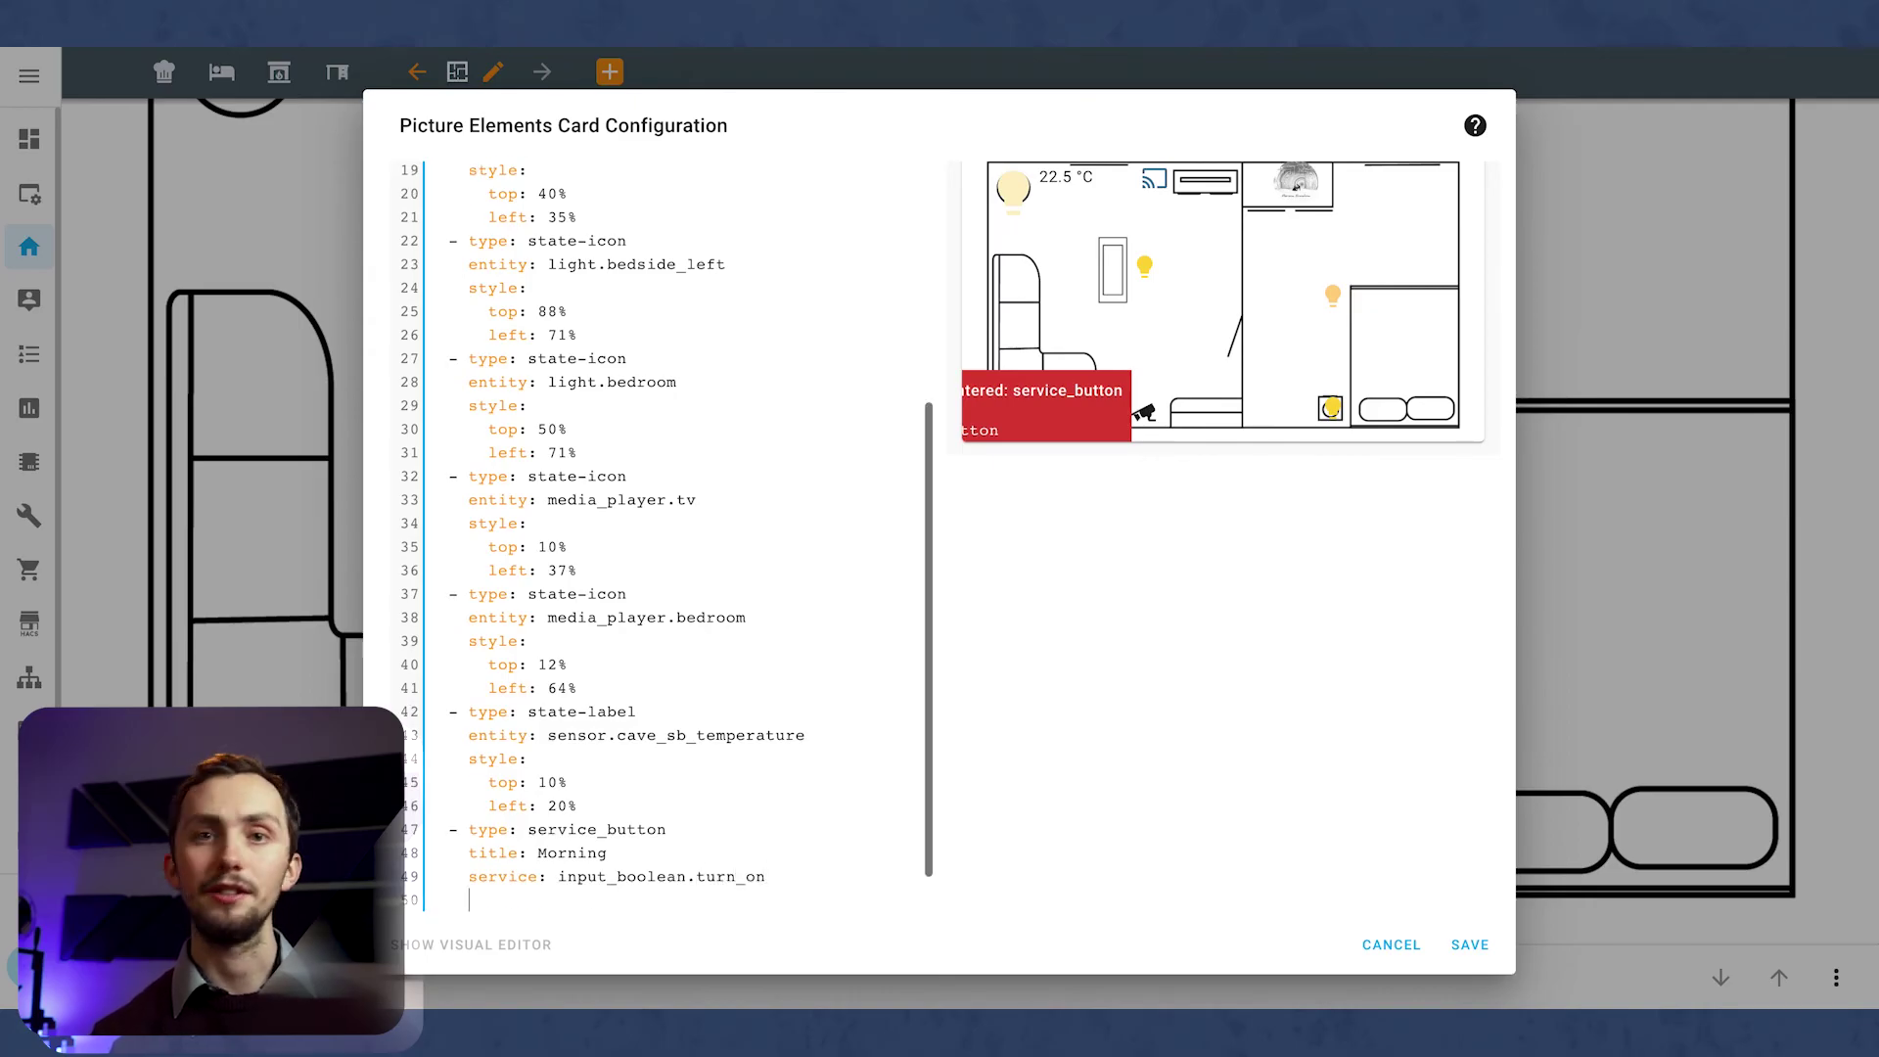
Add service_data to the Morning button with entity_id input_boolean.morning_scene.
{"action": "type", "text": "service:d"}
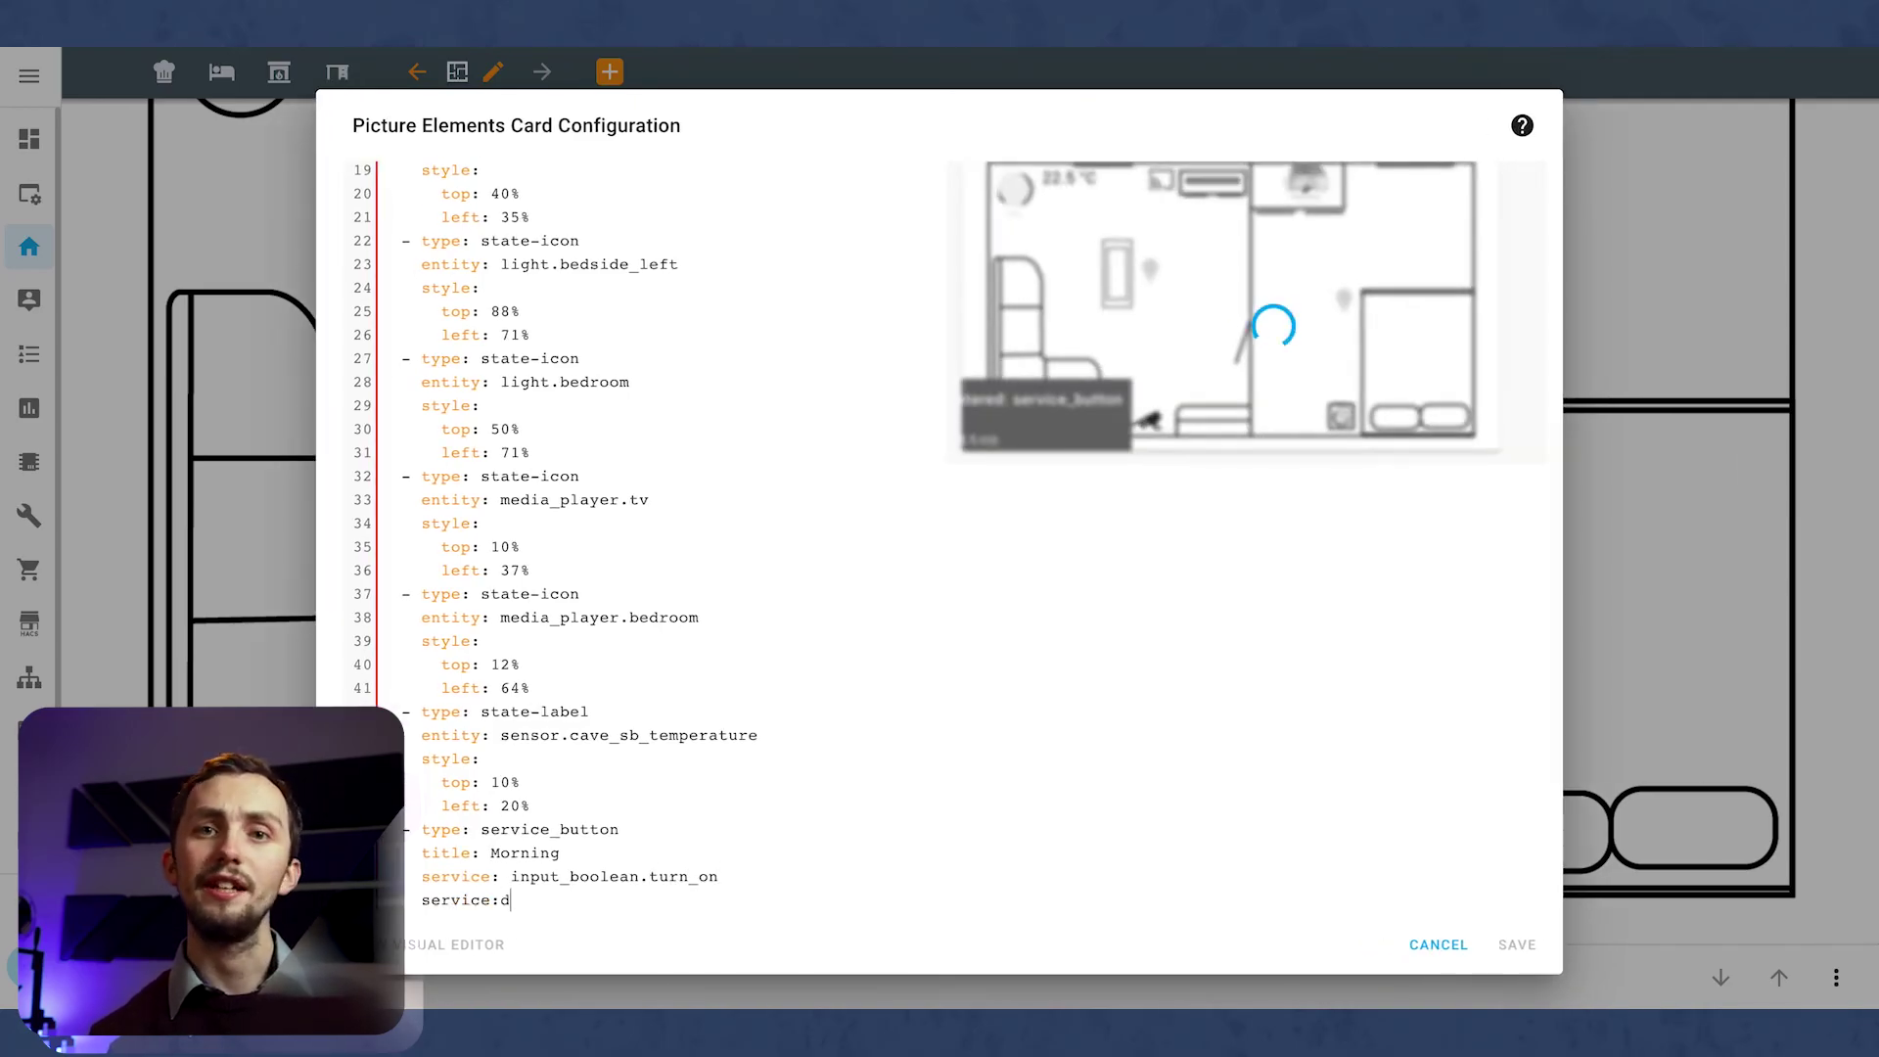
{"action": "key", "text": "BackSpace"}
{"action": "key", "text": "BackSpace"}
{"action": "type", "text": "_data:"}
{"action": "key", "text": "Return"}
{"action": "type", "text": "entity"}
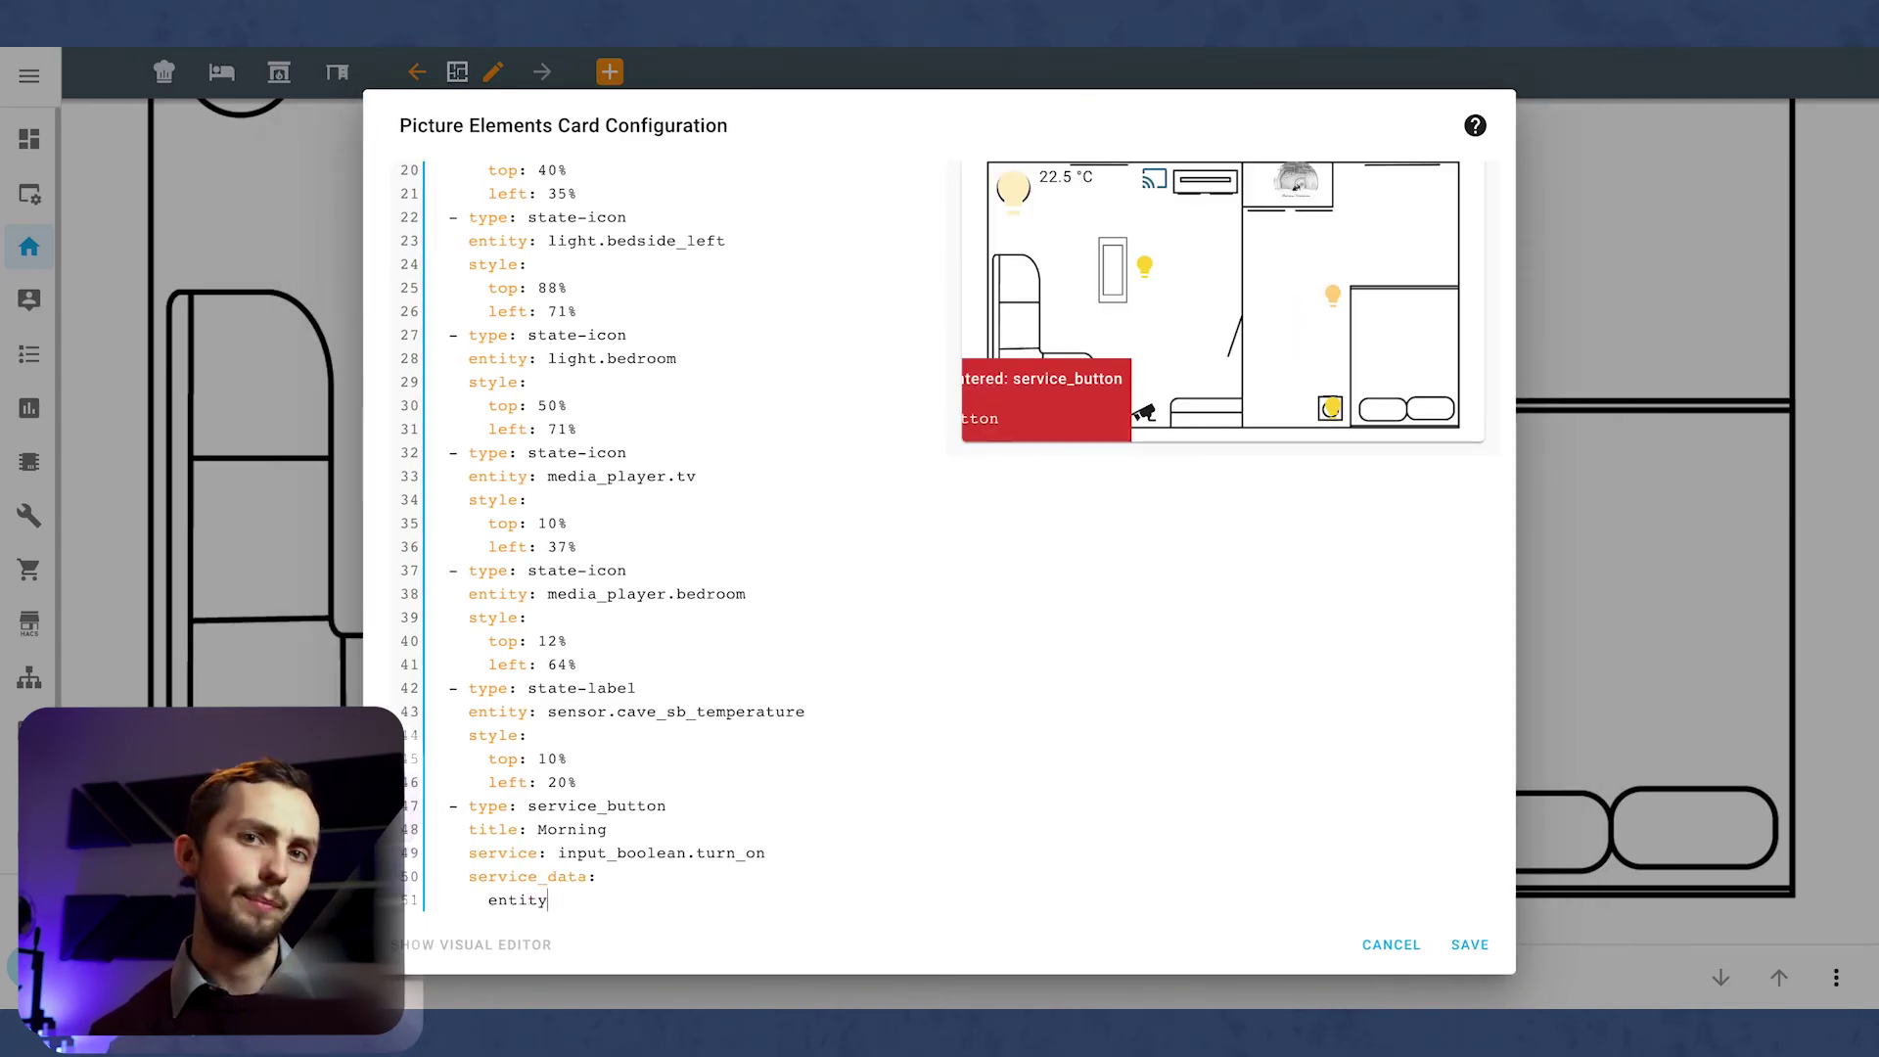
{"action": "type", "text": "_id: "}
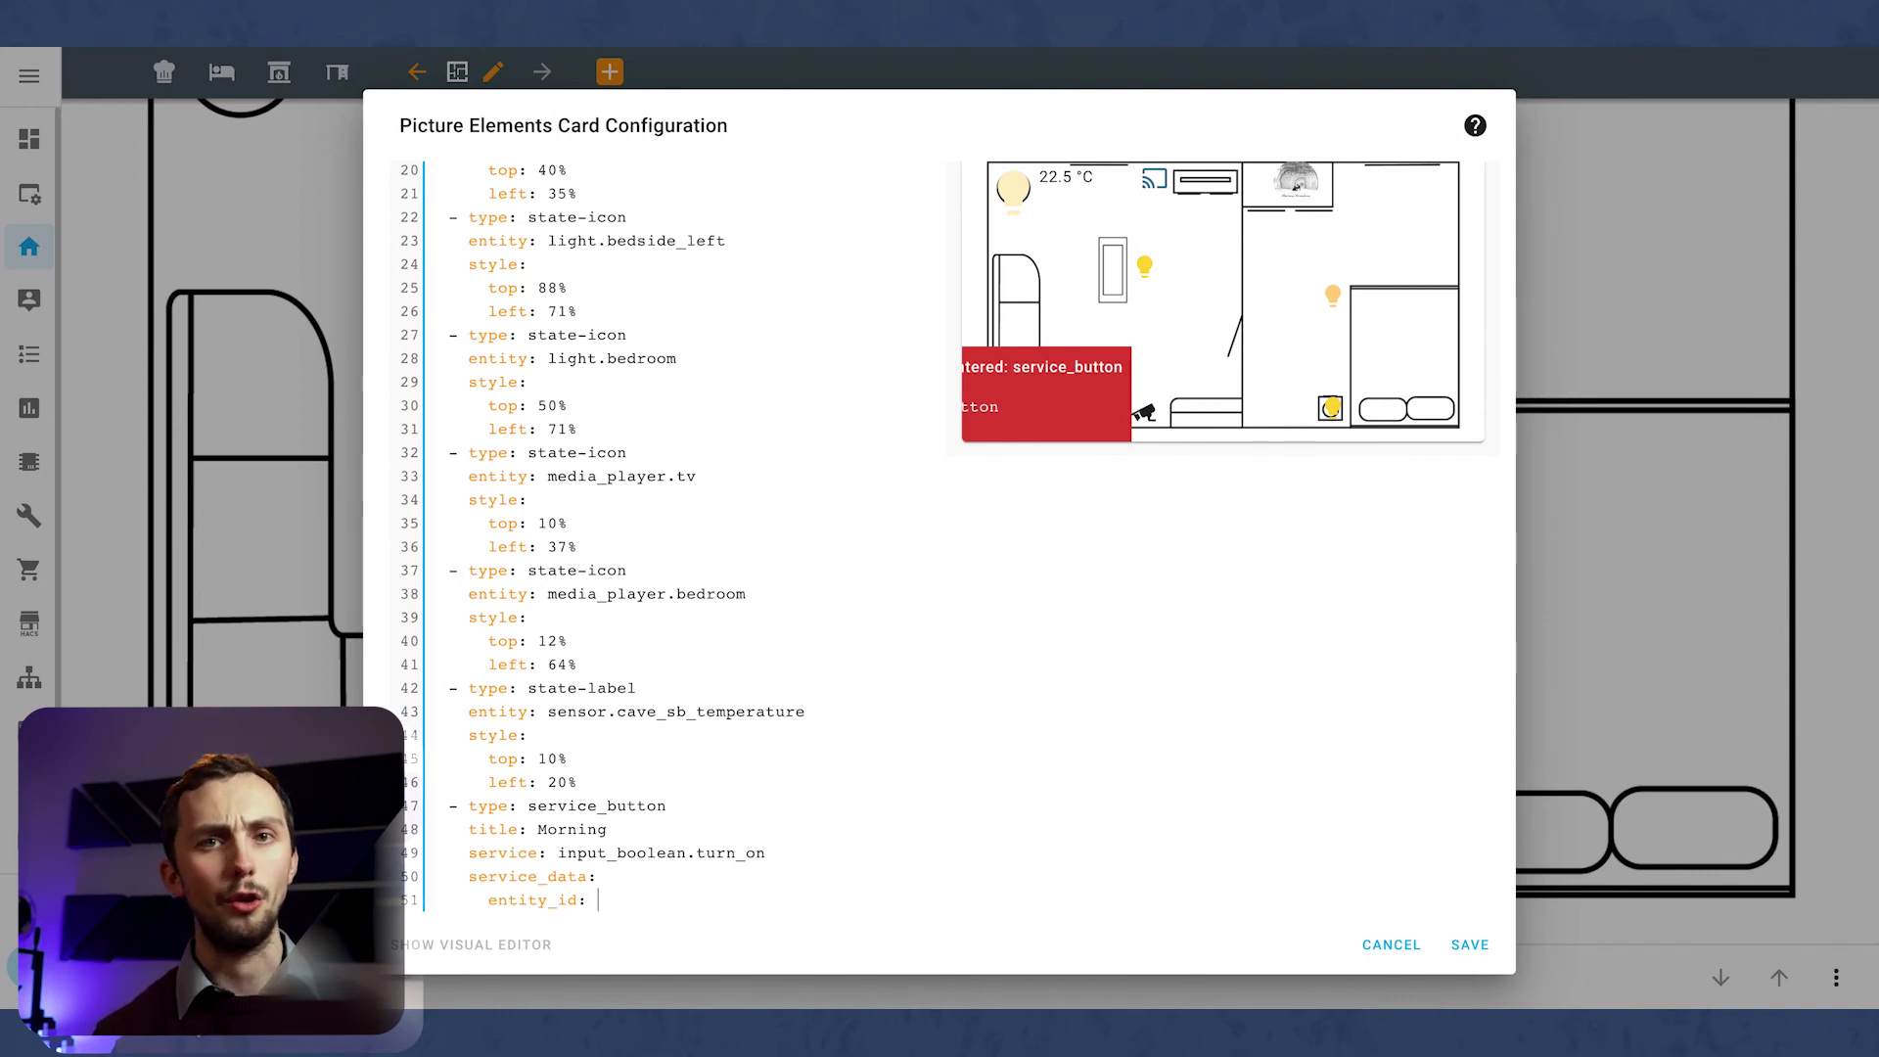
{"action": "type", "text": "input_boolean.morning_scene"}
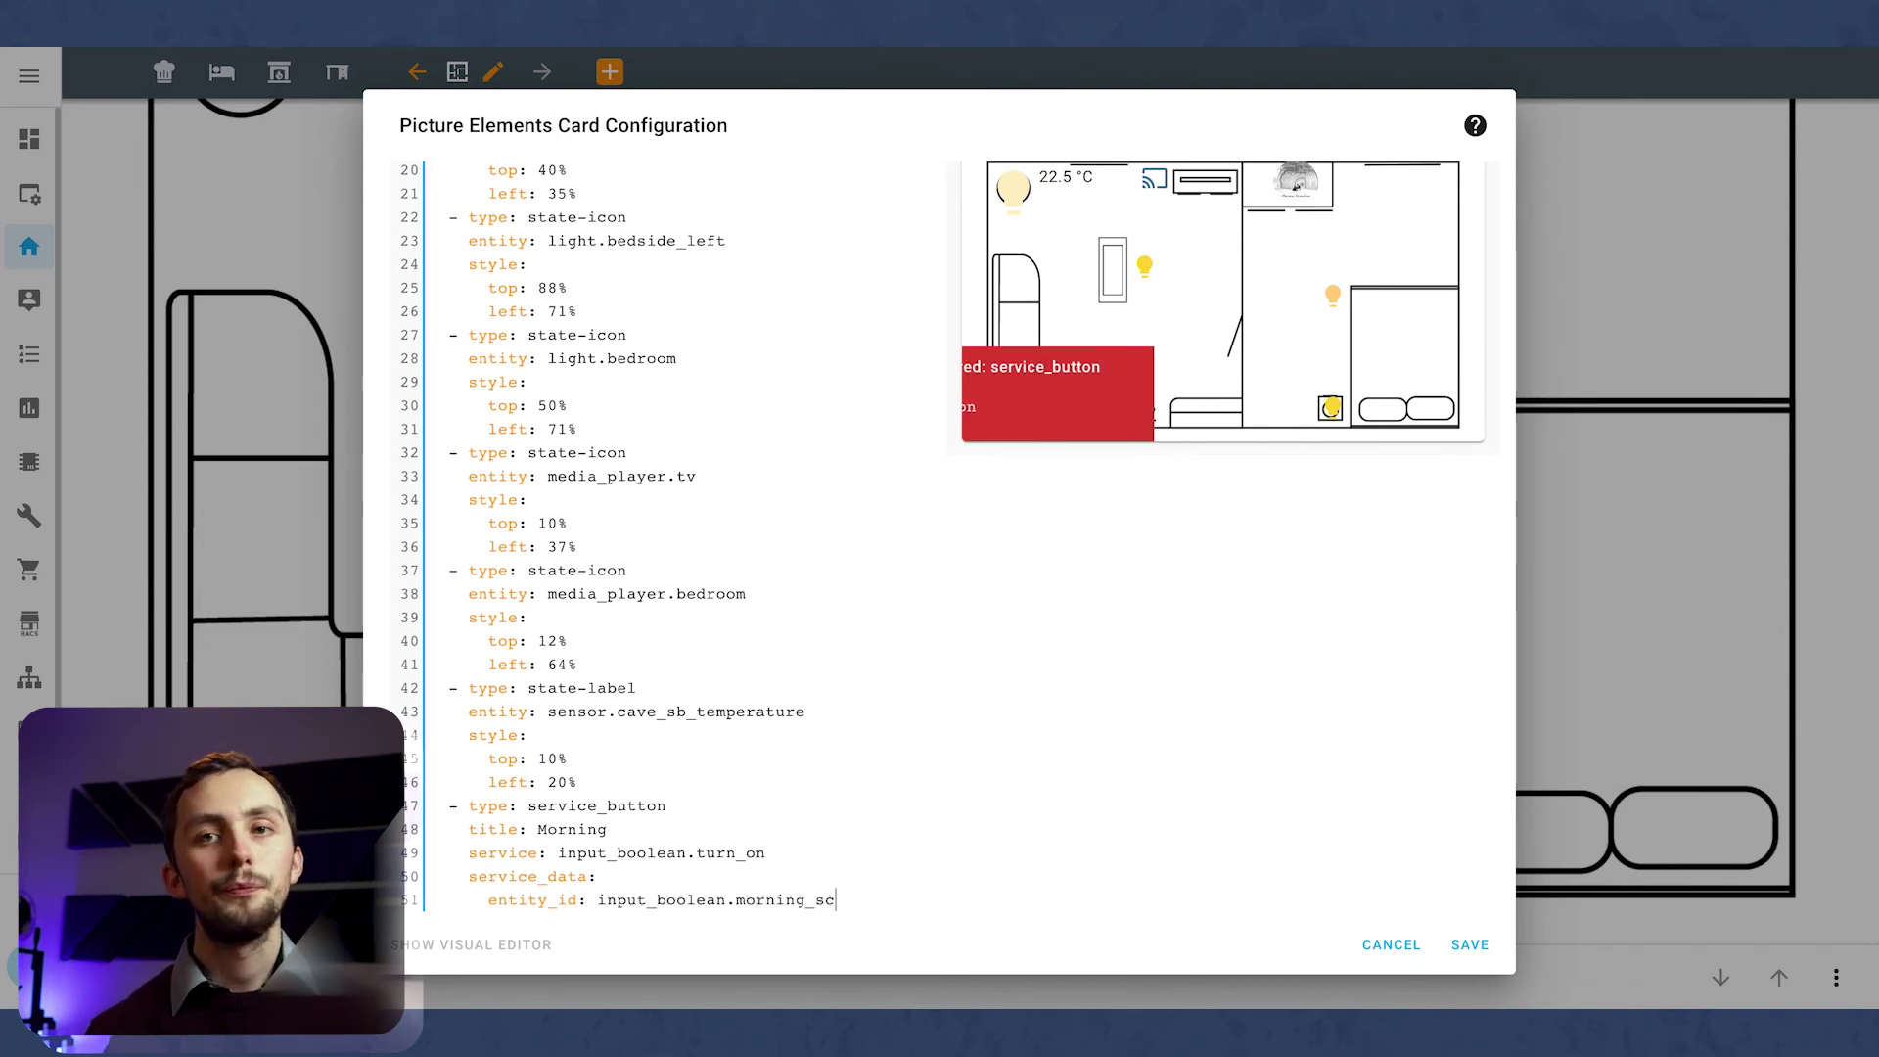
Add a style to the Morning button that positions it at top 20% and left 70%.
{"action": "key", "text": "Return"}
{"action": "key", "text": "BackSpace"}
{"action": "type", "text": "style:"}
{"action": "key", "text": "Return"}
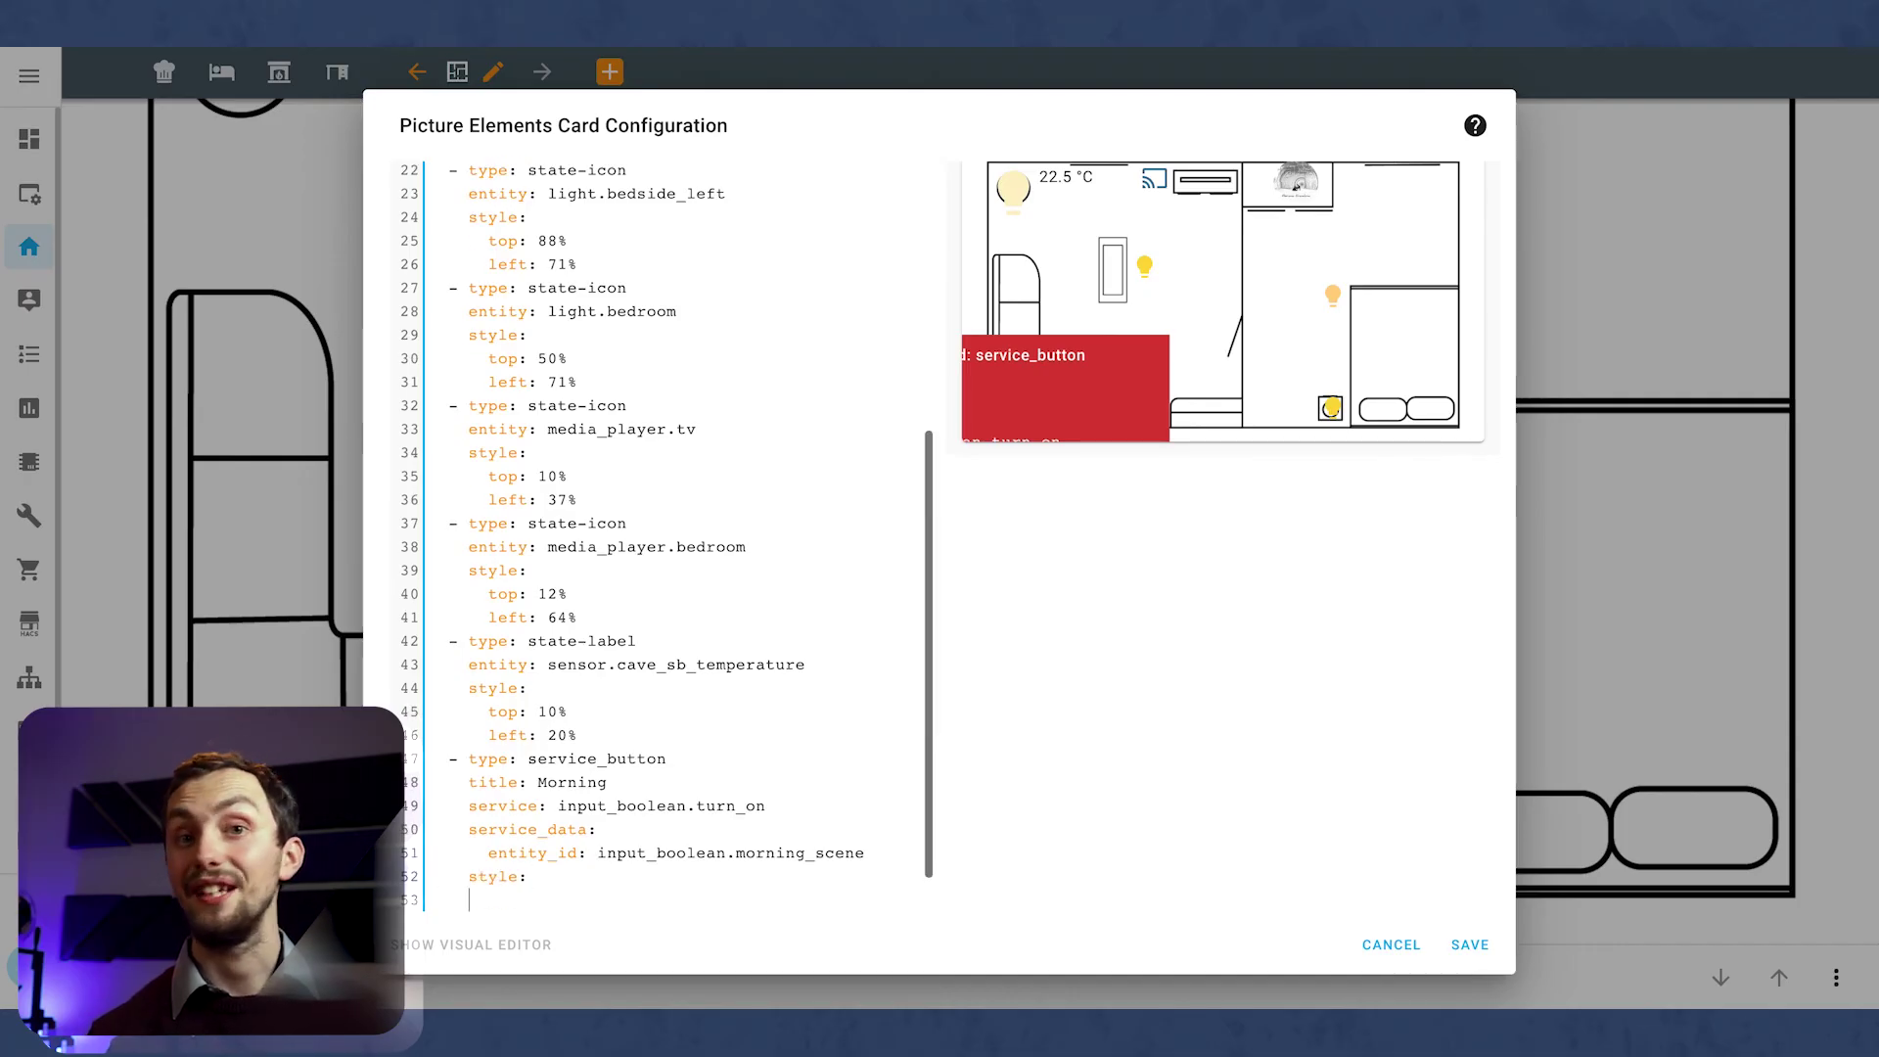
{"action": "type", "text": "top: 10%"}
{"action": "key", "text": "Return"}
{"action": "type", "text": "left: 30%"}
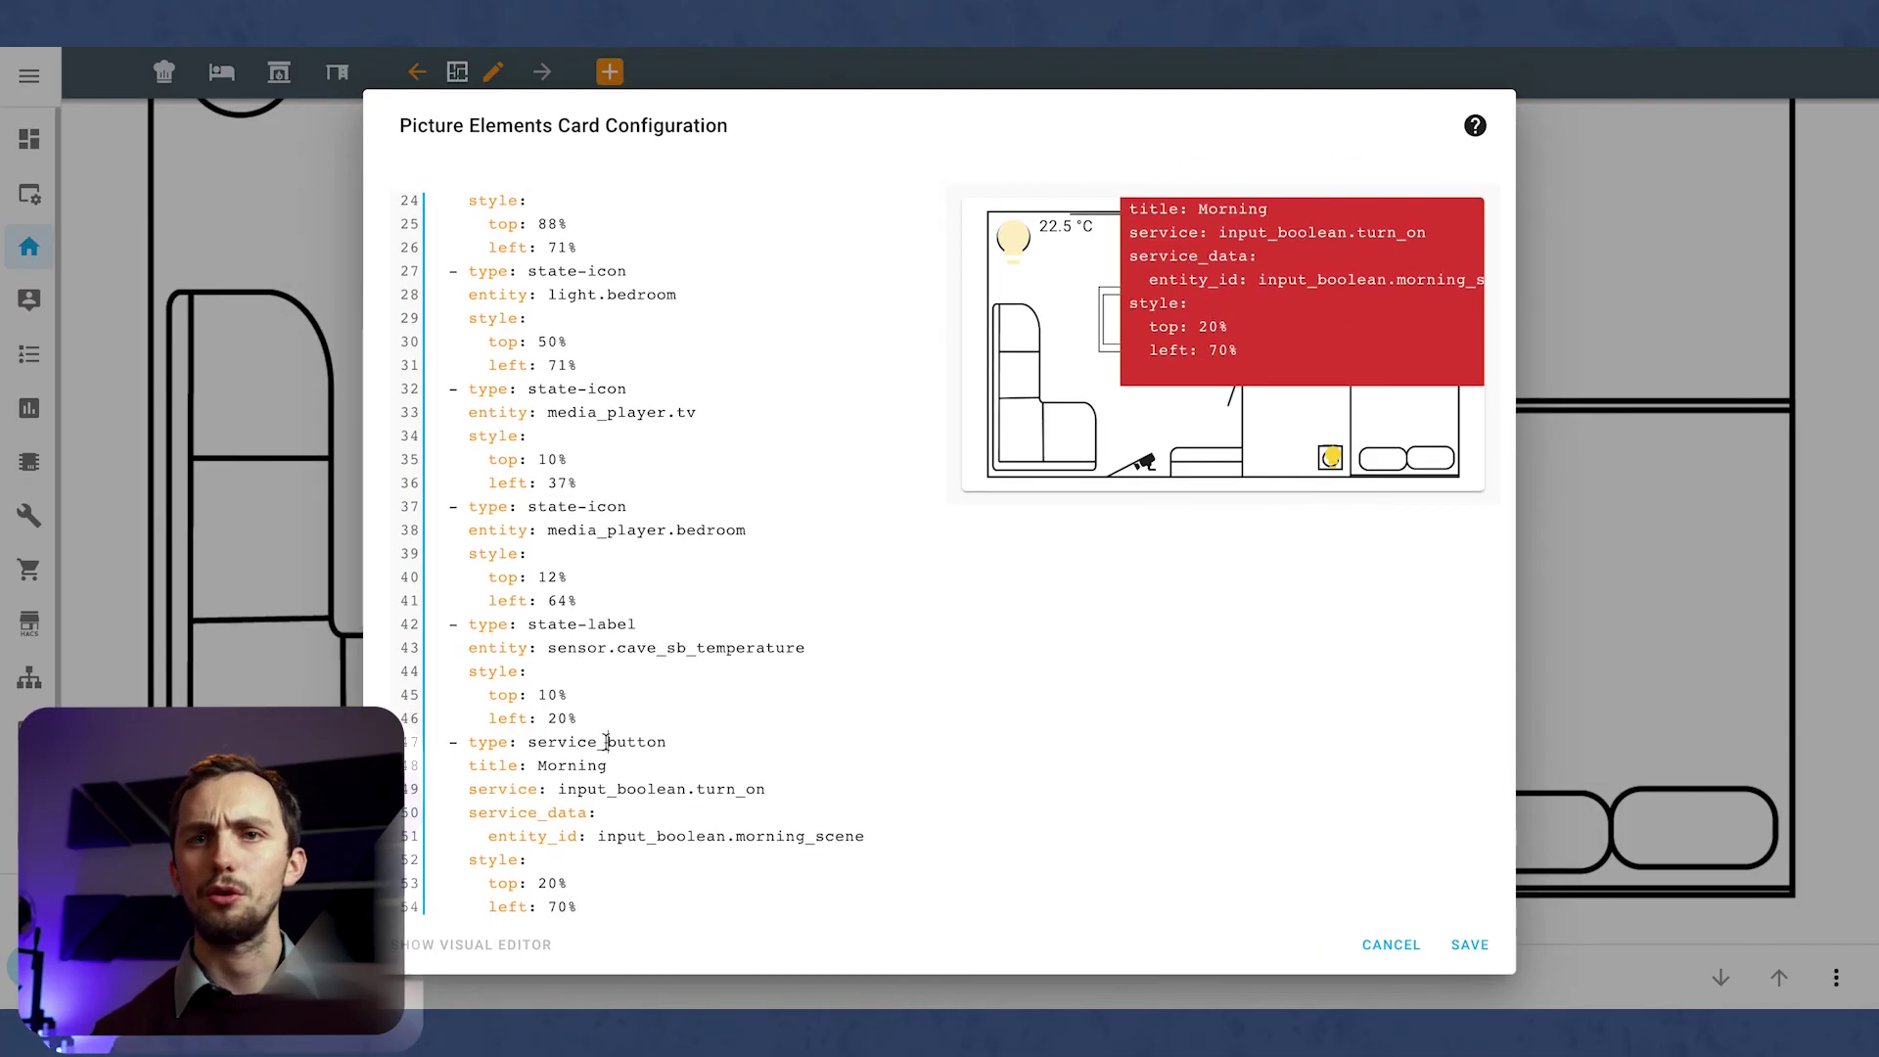
Correct the Morning element's type to service-button, replacing the underscore with a hyphen.
{"action": "left_click", "coordinate": [609, 740]}
{"action": "key", "text": "BackSpace"}
{"action": "type", "text": "-"}
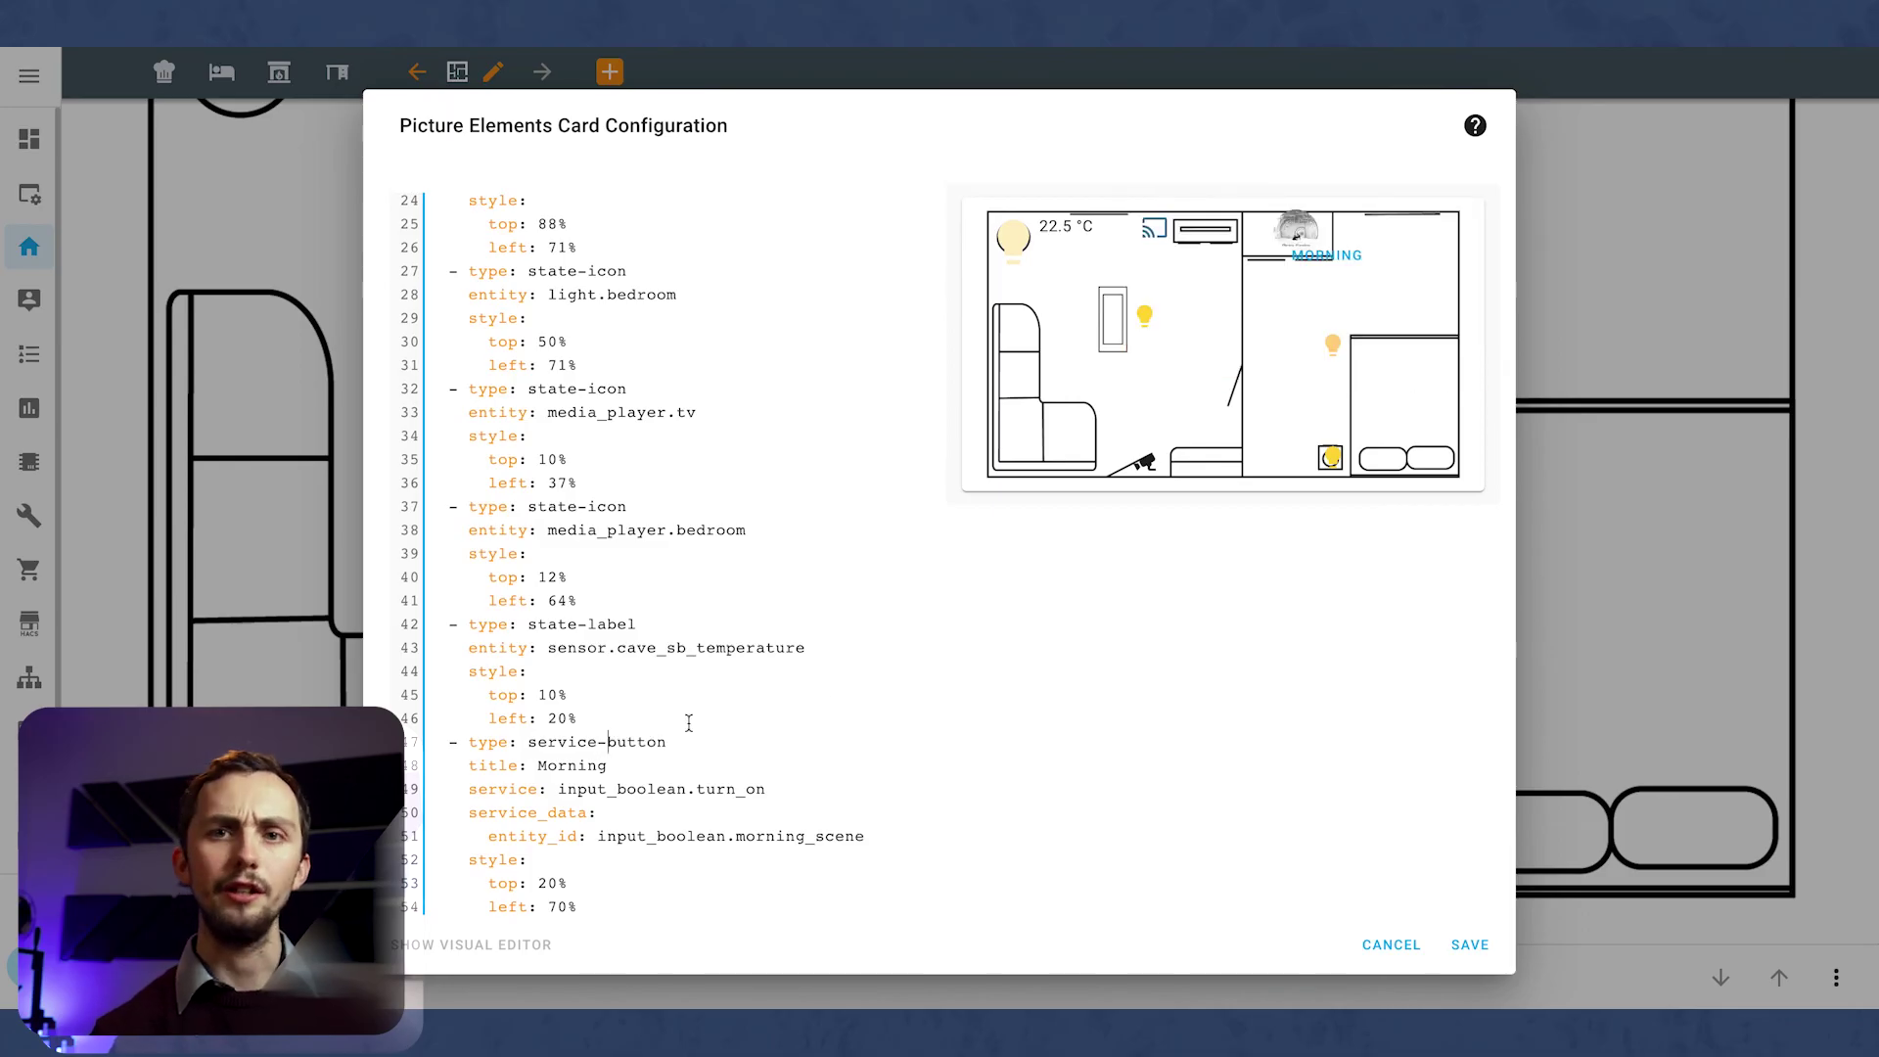
Reposition the Morning button farther right at top 10% and save the card.
{"action": "left_click", "coordinate": [547, 883]}
{"action": "key", "text": "BackSpace"}
{"action": "type", "text": "1"}
{"action": "left_click", "coordinate": [557, 906]}
{"action": "key", "text": "BackSpace"}
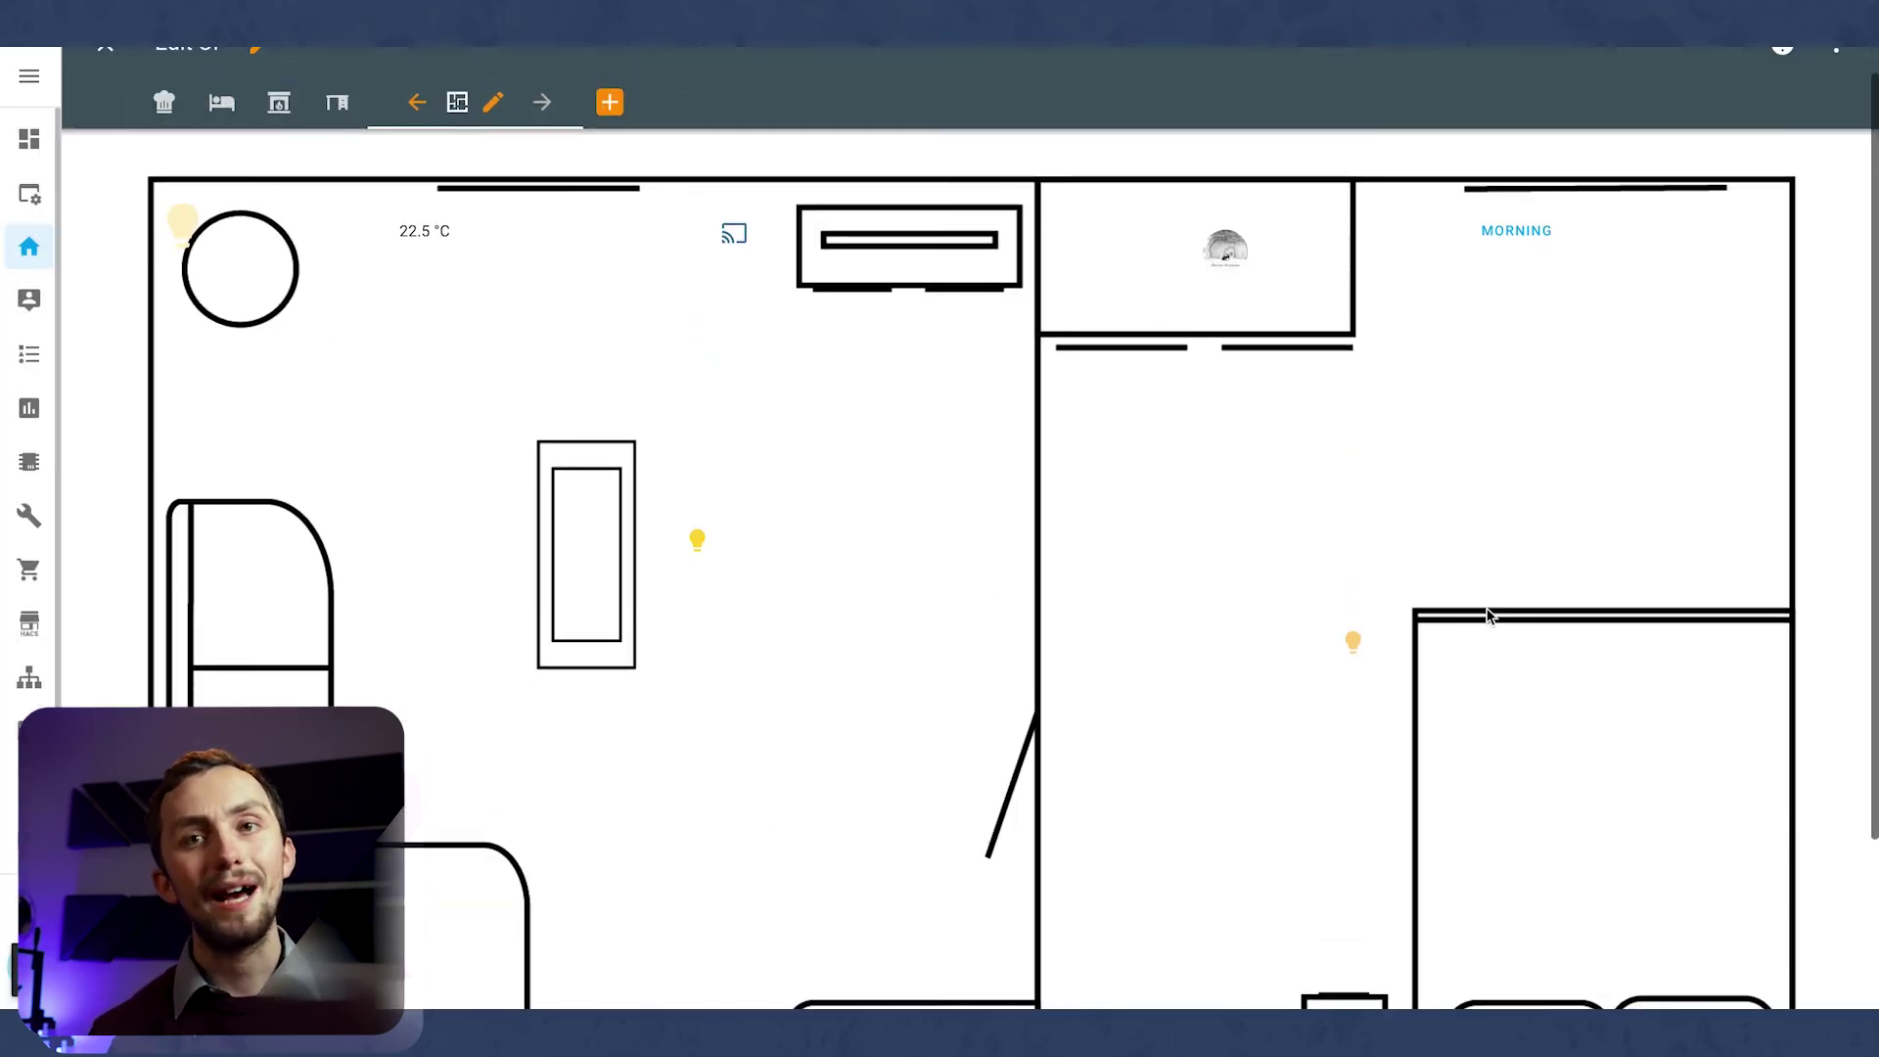
Open and close the temperature label's history on the floor plan, and trigger the Morning button to test it.
{"action": "scroll", "coordinate": [1491, 616], "scroll_direction": "up", "scroll_amount": 1}
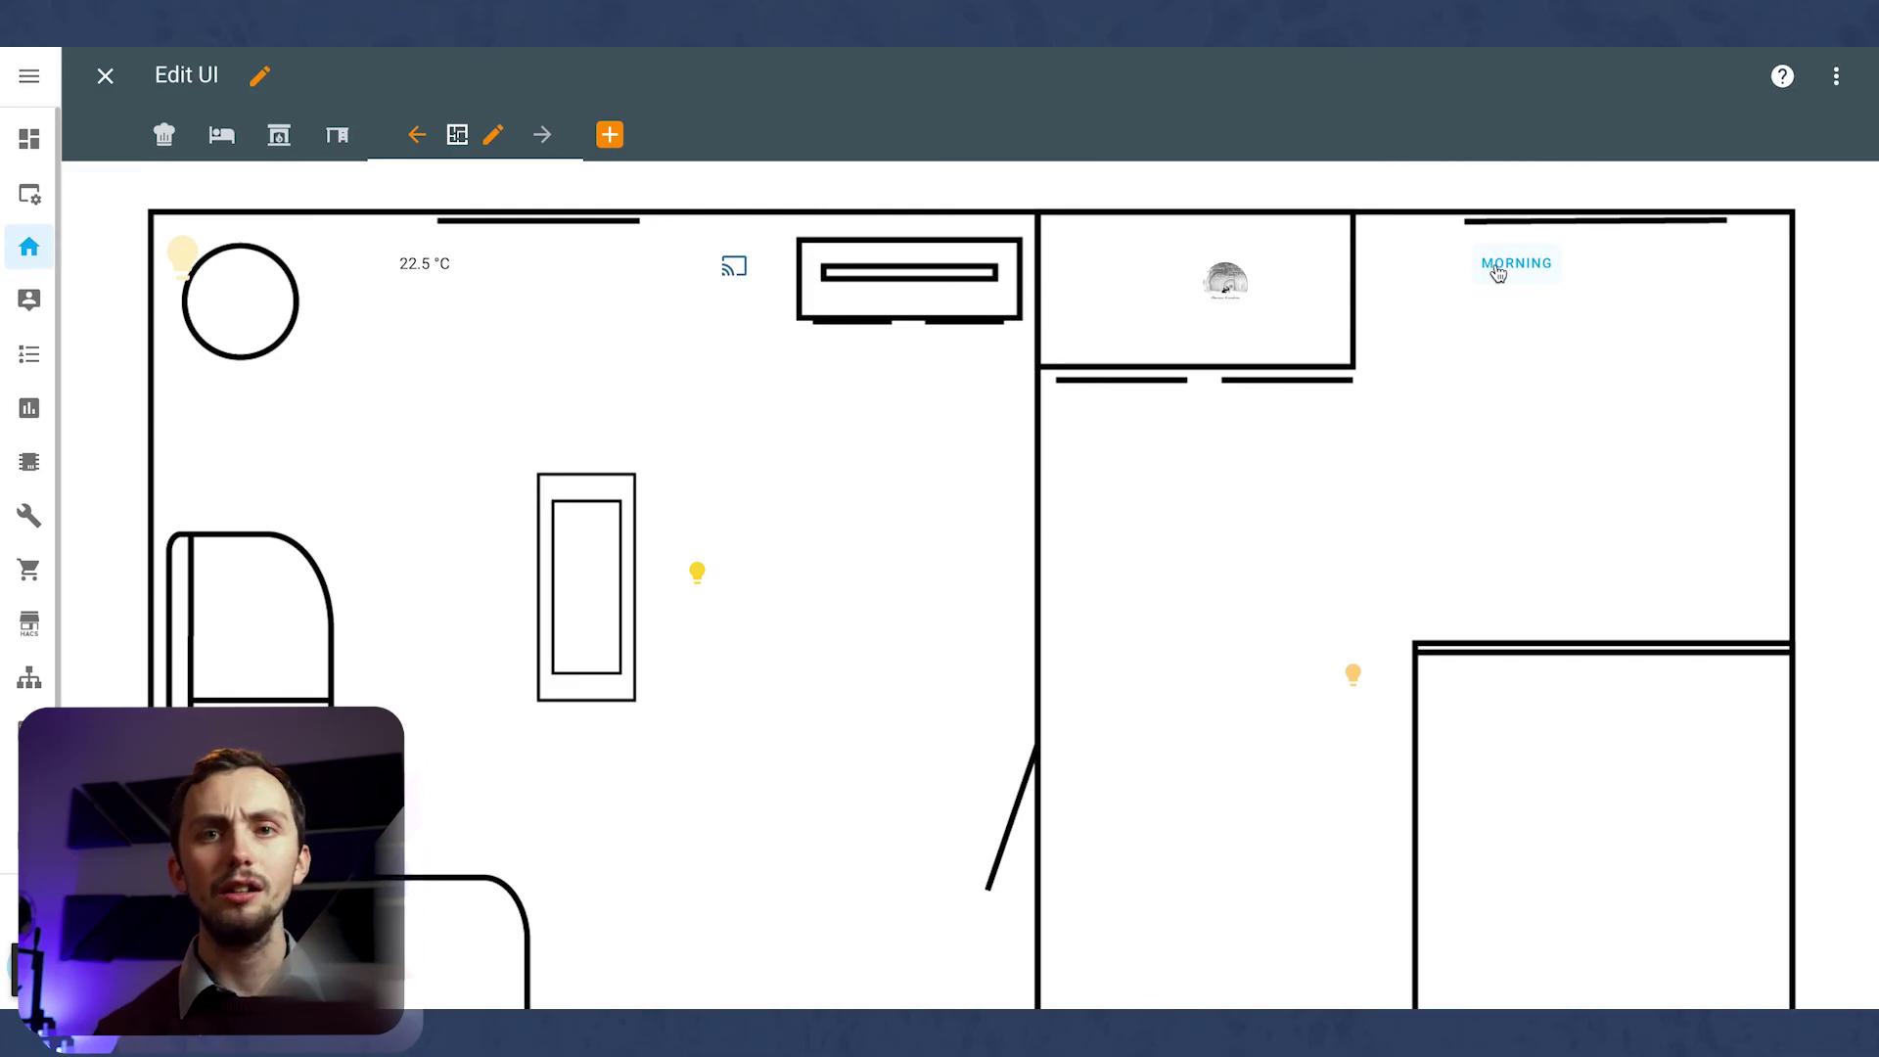
{"action": "left_click", "coordinate": [433, 264]}
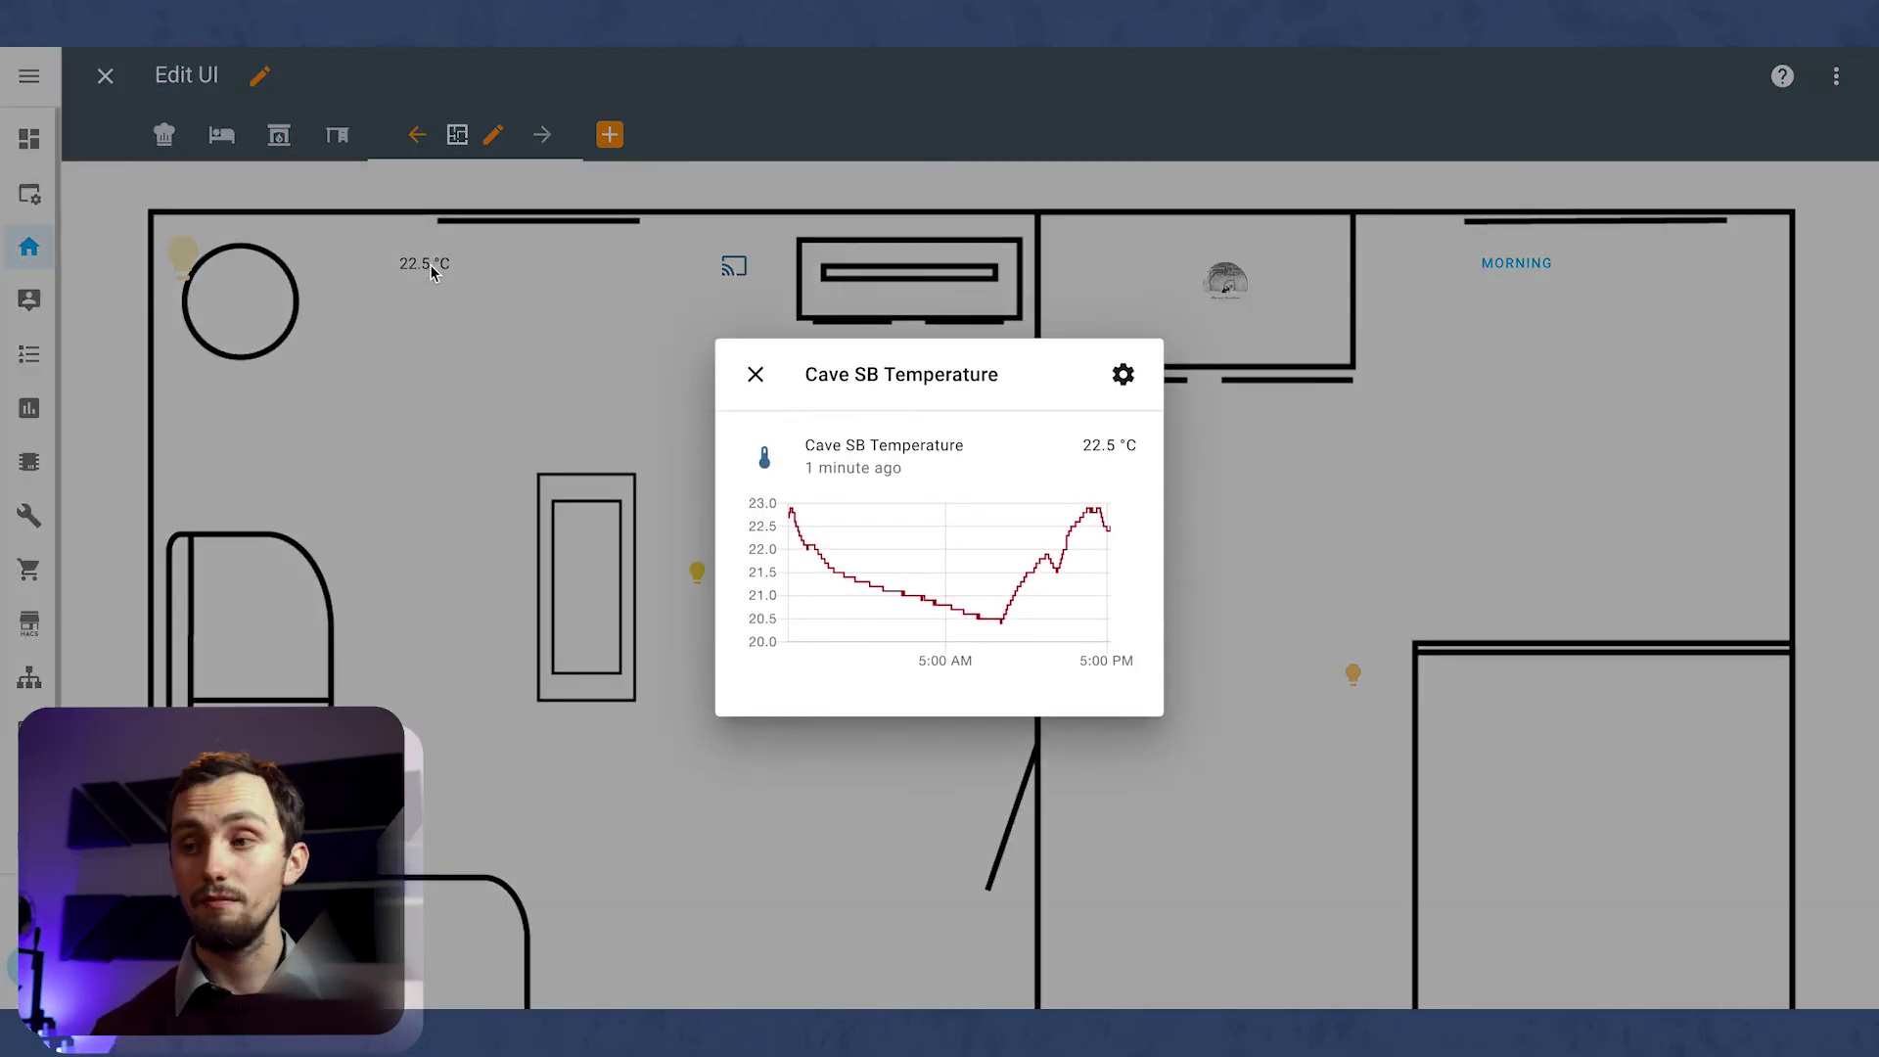
{"action": "left_click", "coordinate": [430, 264]}
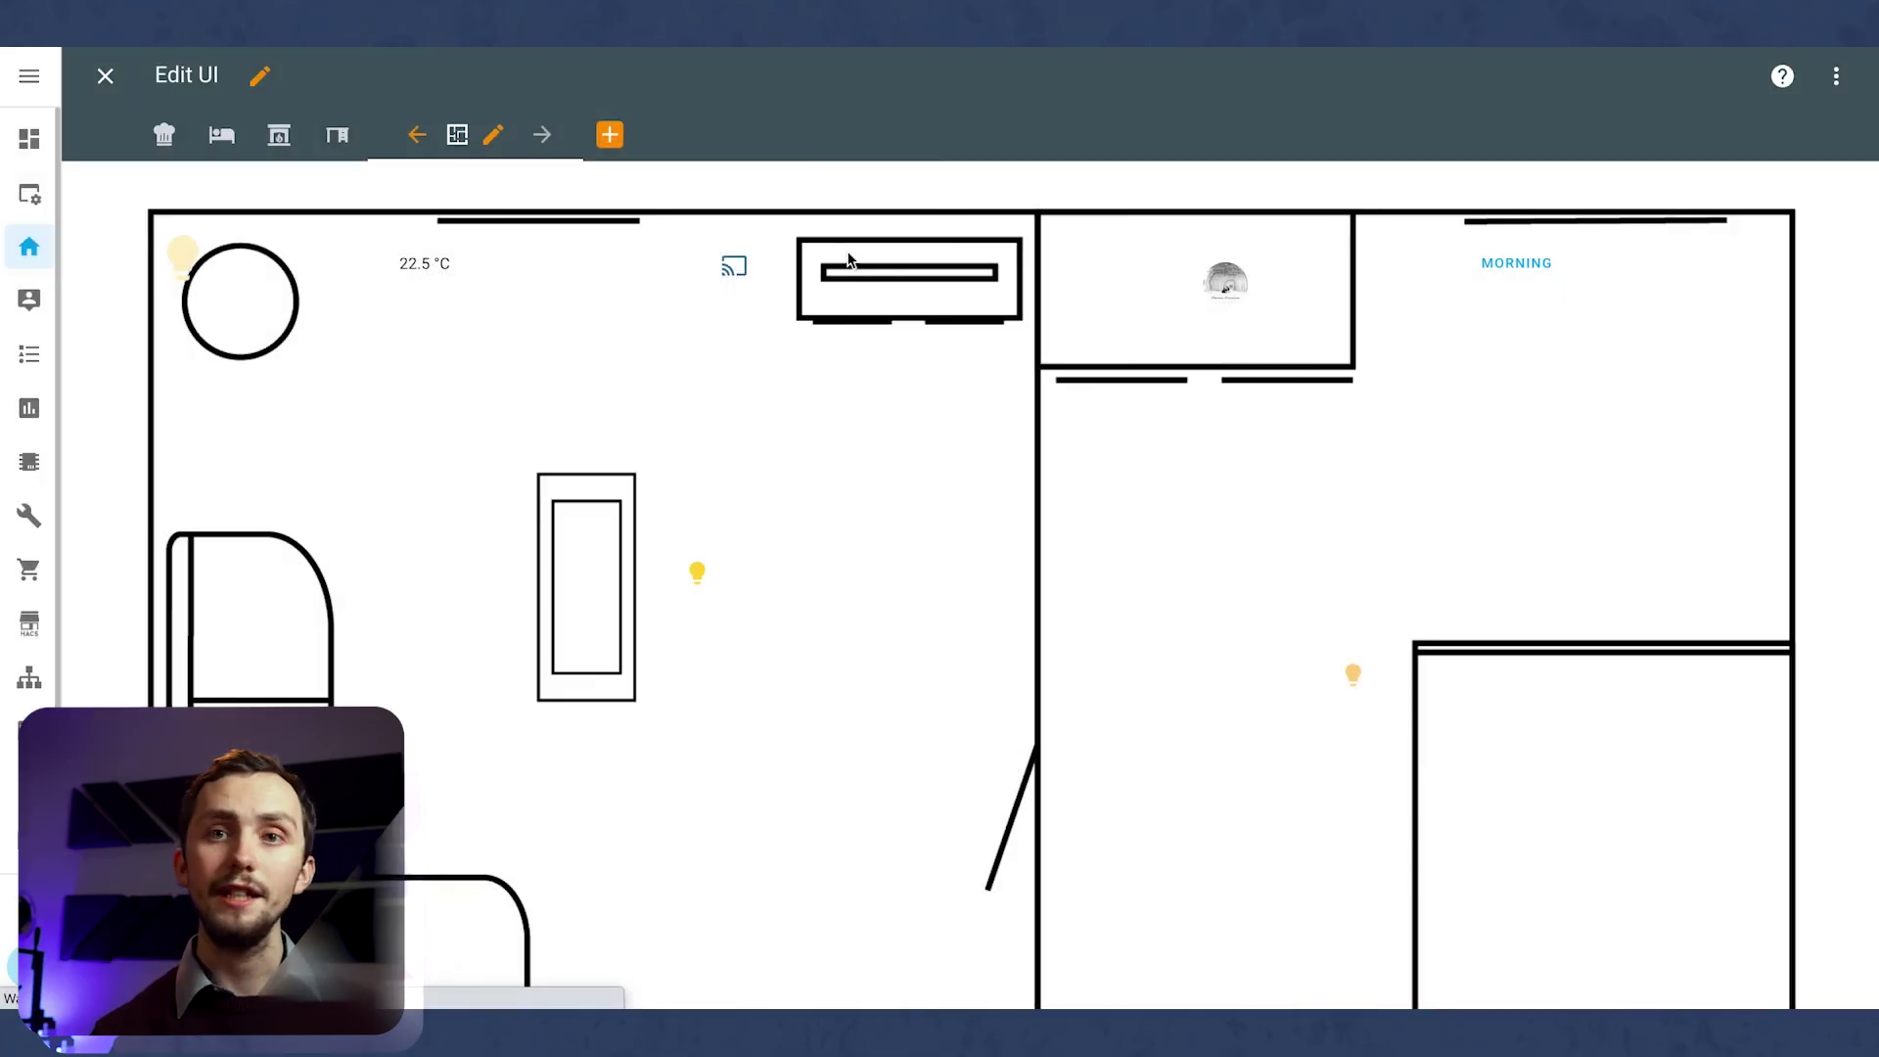
{"action": "left_click", "coordinate": [1523, 281]}
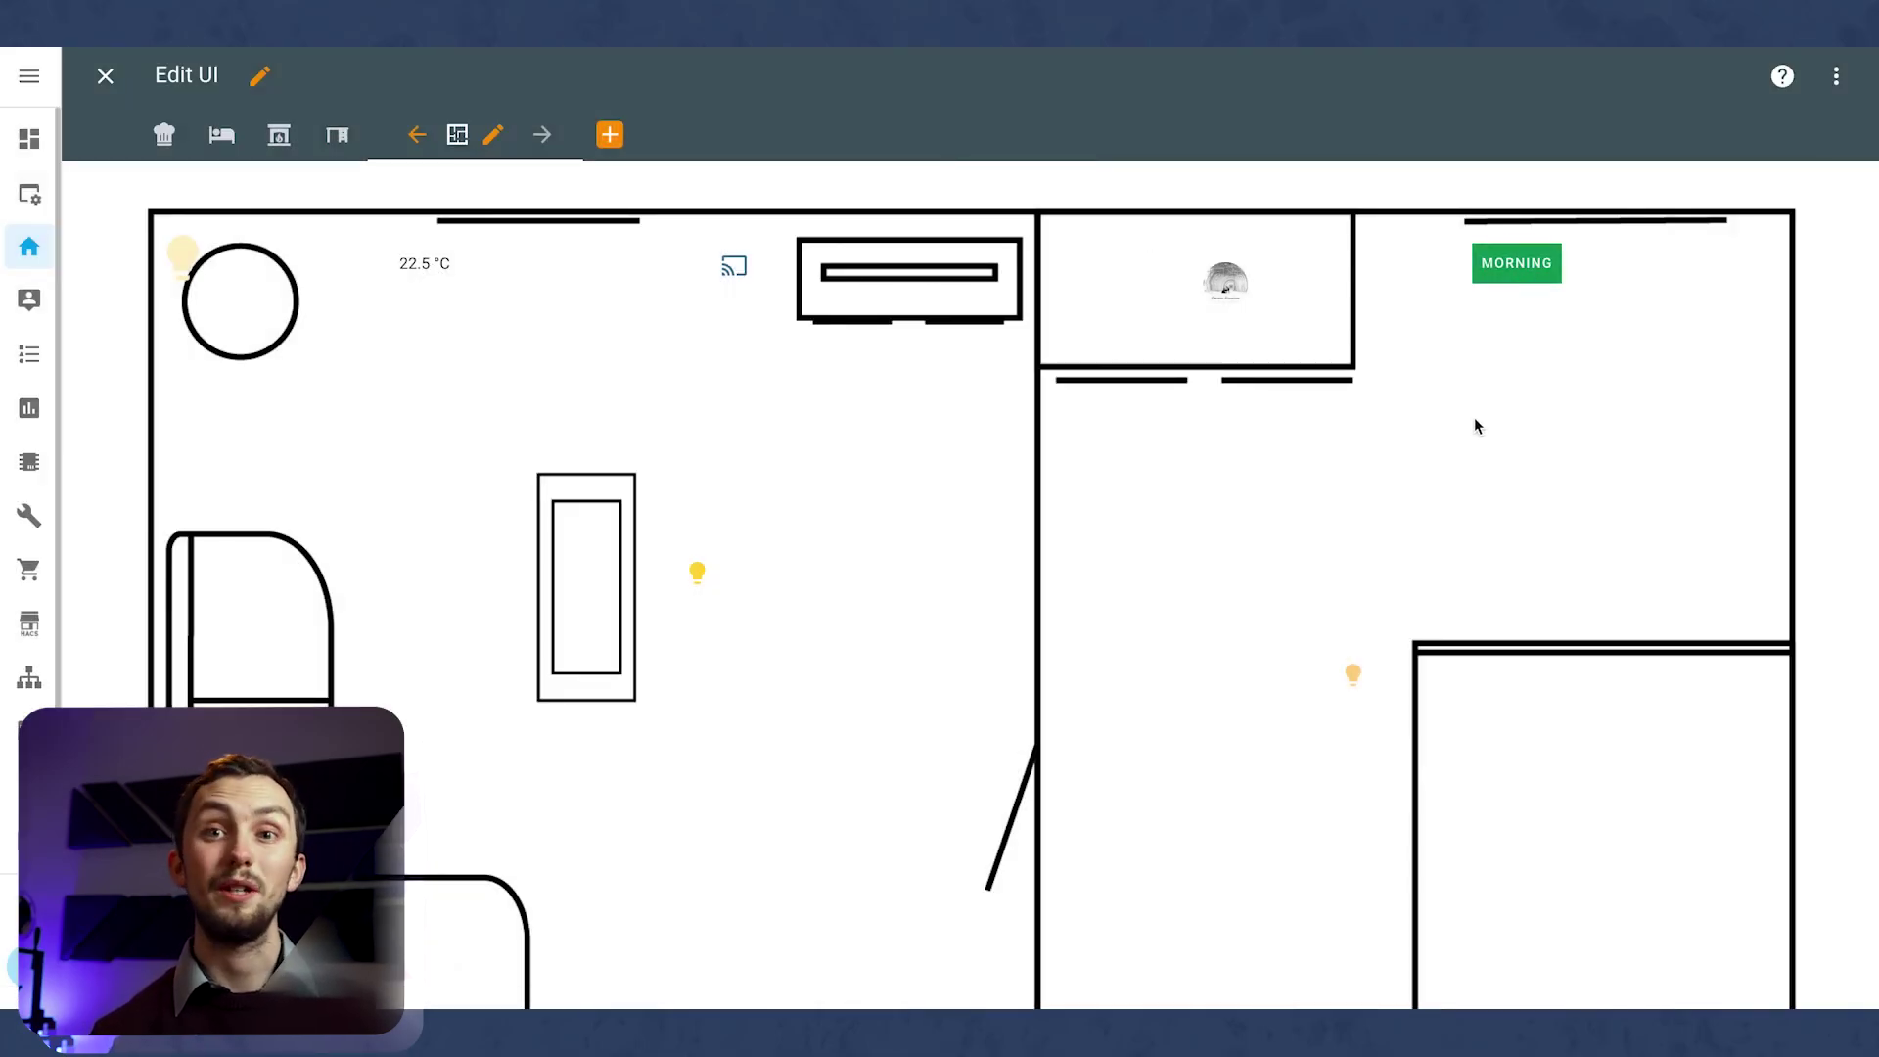